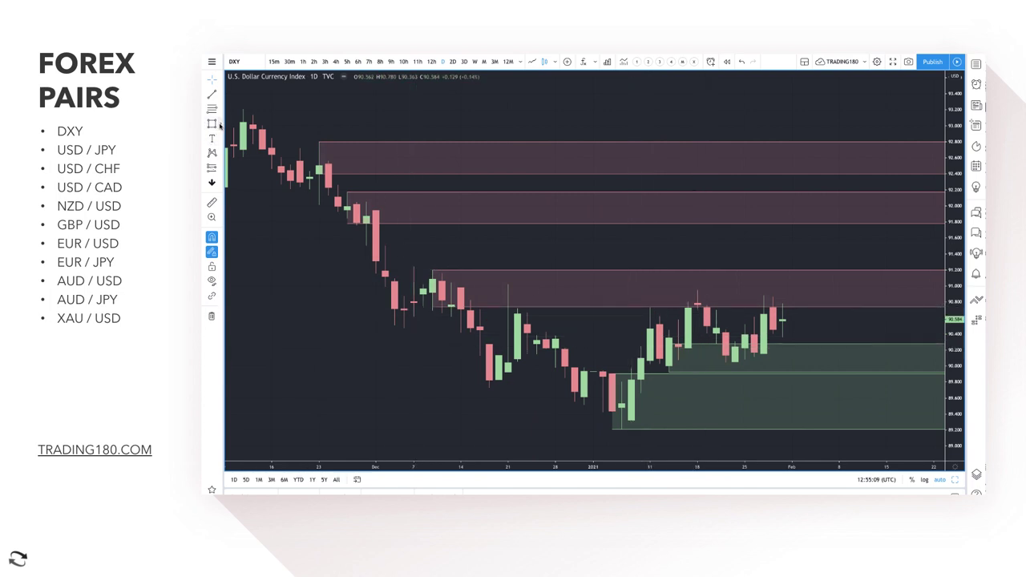
Select the Brush tool, try a first circle and rising path, then undo both.
{"action": "left_click", "coordinate": [220, 126]}
{"action": "left_click", "coordinate": [245, 126]}
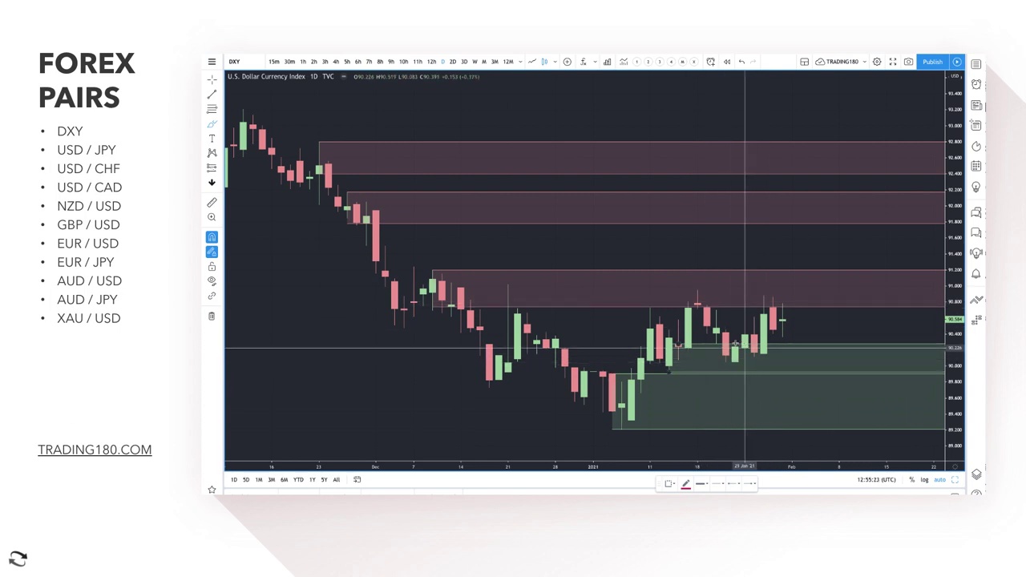
{"action": "mouse_move", "coordinate": [745, 347]}
{"action": "left_mouse_down"}
{"action": "mouse_move", "coordinate": [733, 360]}
{"action": "mouse_move", "coordinate": [729, 348]}
{"action": "mouse_move", "coordinate": [735, 363]}
{"action": "left_mouse_up"}
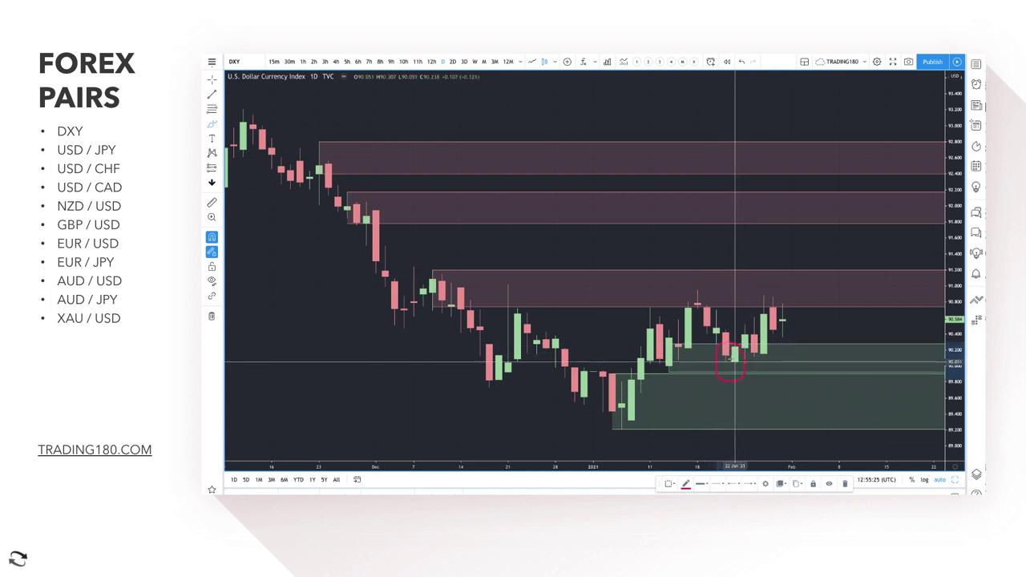
{"action": "mouse_move", "coordinate": [774, 305]}
{"action": "left_mouse_down"}
{"action": "mouse_move", "coordinate": [785, 300]}
{"action": "mouse_move", "coordinate": [734, 356]}
{"action": "left_mouse_up"}
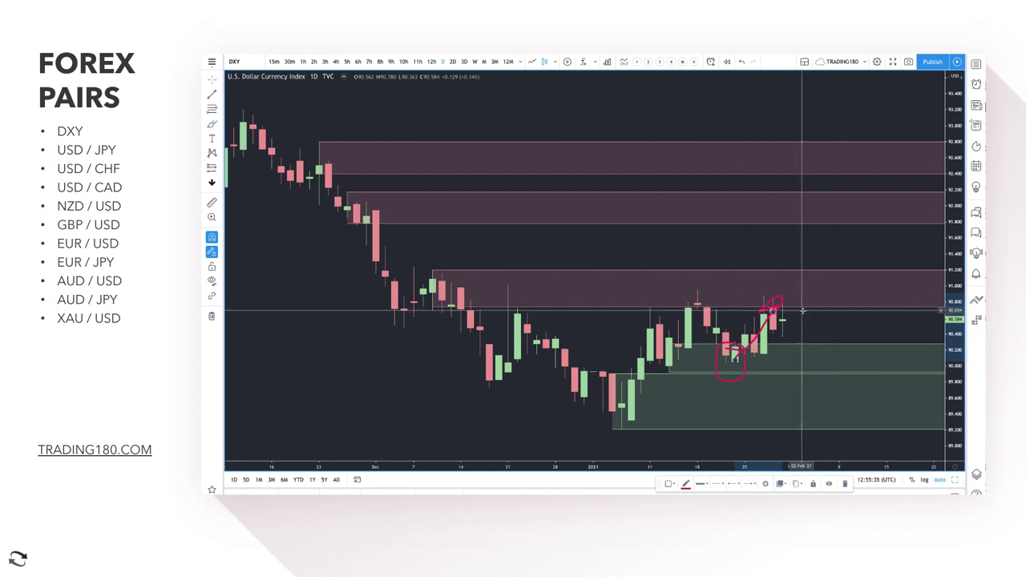
{"action": "key", "text": "ctrl+z"}
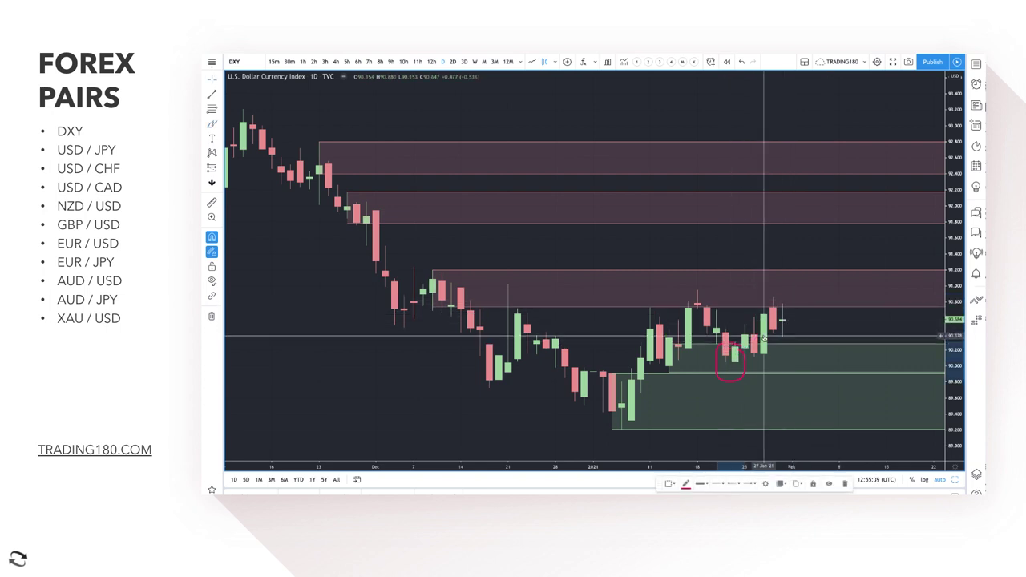
{"action": "key", "text": "ctrl+z"}
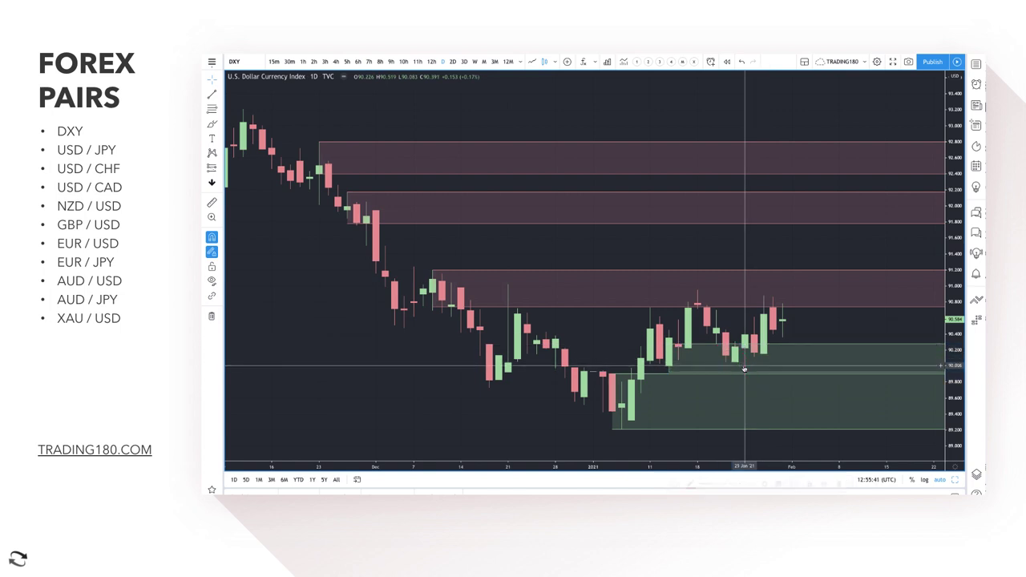
Circle the latest, mid-January and late-December highs under the lower supply zone.
{"action": "left_click", "coordinate": [212, 124]}
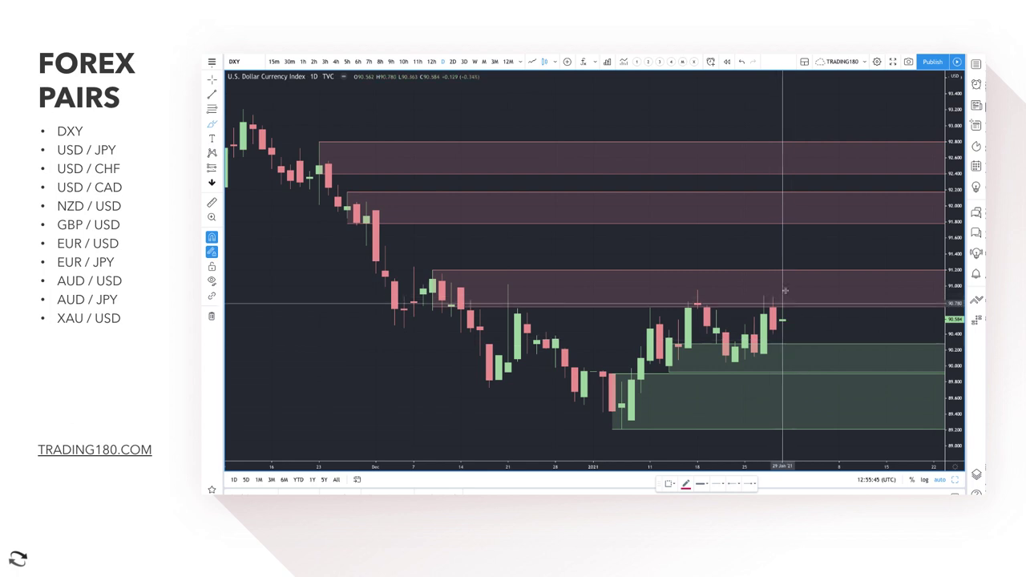
{"action": "mouse_move", "coordinate": [776, 293]}
{"action": "left_mouse_down"}
{"action": "mouse_move", "coordinate": [747, 306]}
{"action": "mouse_move", "coordinate": [776, 294]}
{"action": "left_mouse_up"}
{"action": "left_click_drag", "start_coordinate": [701, 288], "coordinate": [721, 290]}
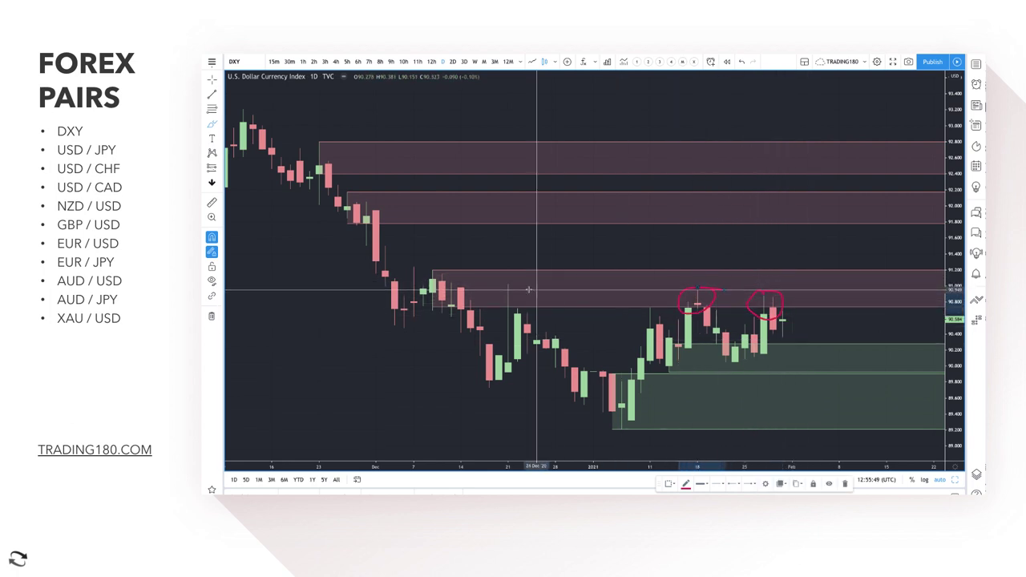
{"action": "mouse_move", "coordinate": [538, 291]}
{"action": "left_mouse_down"}
{"action": "mouse_move", "coordinate": [527, 314]}
{"action": "mouse_move", "coordinate": [535, 293]}
{"action": "left_mouse_up"}
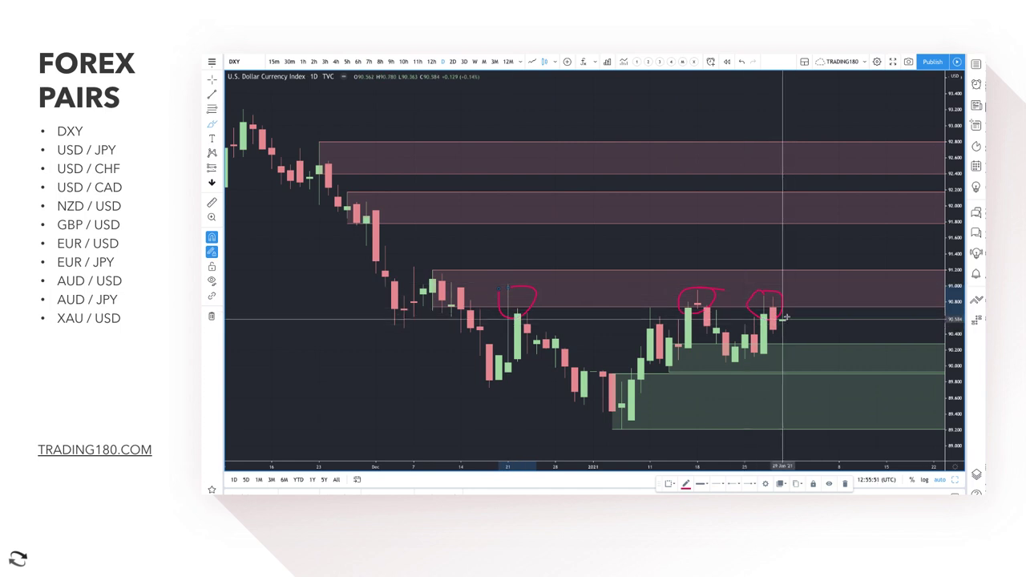
Sketch DXY paths: into the lower supply, a loop to middle supply, and a dip-and-rebound.
{"action": "mouse_move", "coordinate": [792, 314]}
{"action": "left_mouse_down"}
{"action": "mouse_move", "coordinate": [802, 275]}
{"action": "mouse_move", "coordinate": [821, 280]}
{"action": "left_mouse_up"}
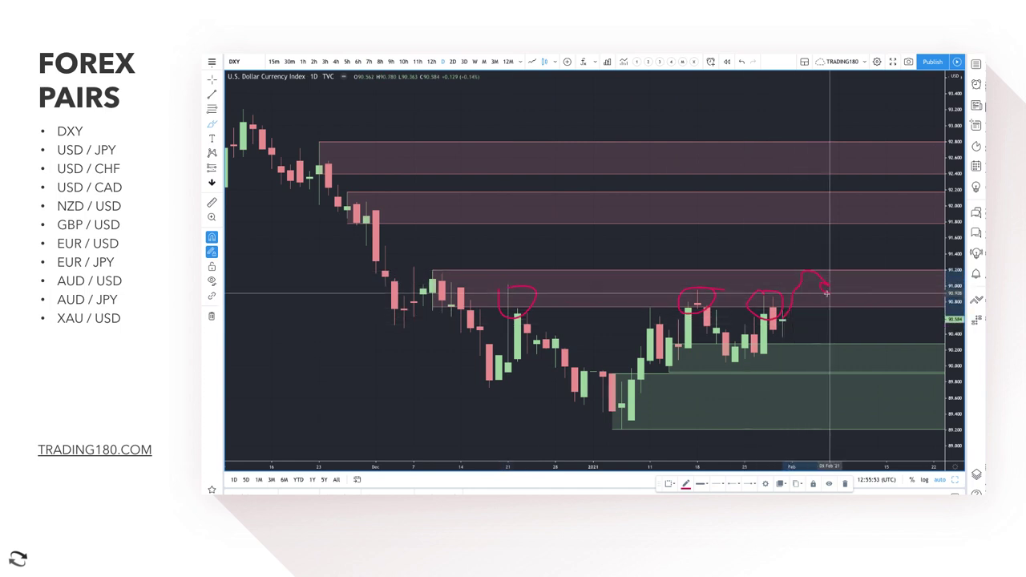
{"action": "scroll", "coordinate": [838, 265], "scroll_direction": "down", "scroll_amount": 4}
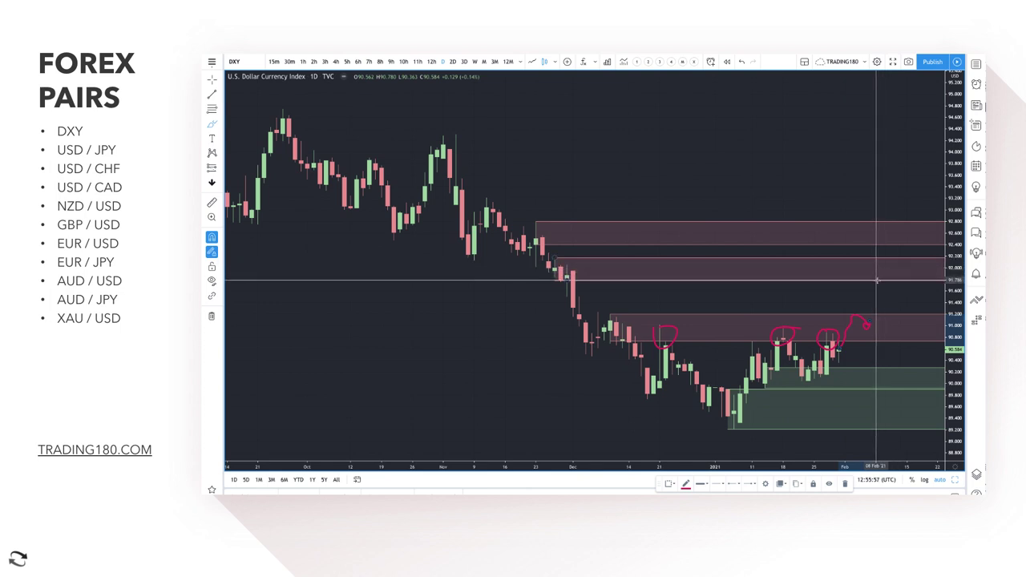
{"action": "mouse_move", "coordinate": [885, 265]}
{"action": "left_mouse_down"}
{"action": "mouse_move", "coordinate": [888, 290]}
{"action": "mouse_move", "coordinate": [904, 301]}
{"action": "left_mouse_up"}
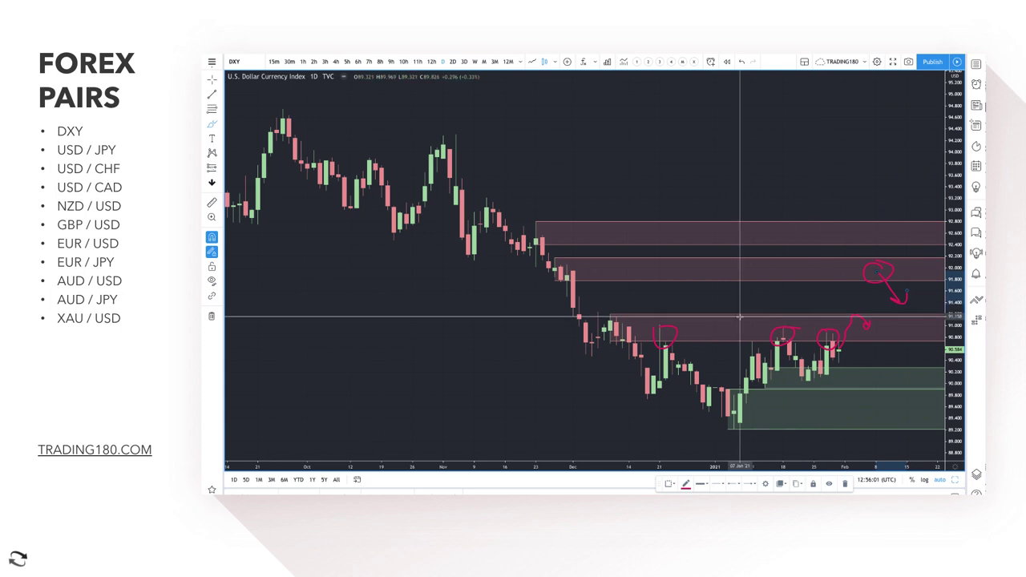
{"action": "scroll", "coordinate": [740, 317], "scroll_direction": "up", "scroll_amount": 3}
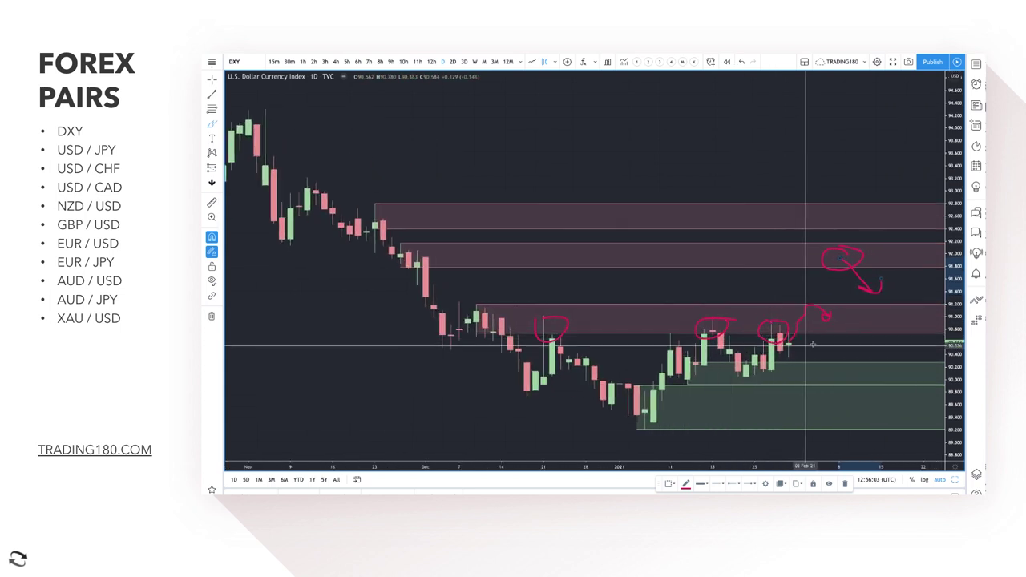
{"action": "left_click", "coordinate": [212, 124]}
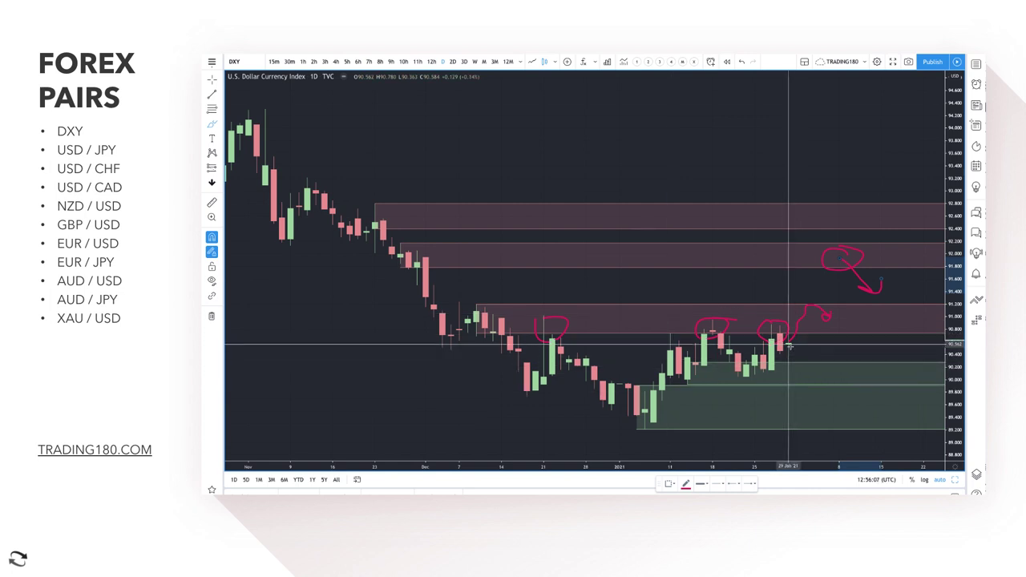
{"action": "mouse_move", "coordinate": [791, 345]}
{"action": "left_mouse_down"}
{"action": "mouse_move", "coordinate": [807, 371]}
{"action": "mouse_move", "coordinate": [841, 332]}
{"action": "left_mouse_up"}
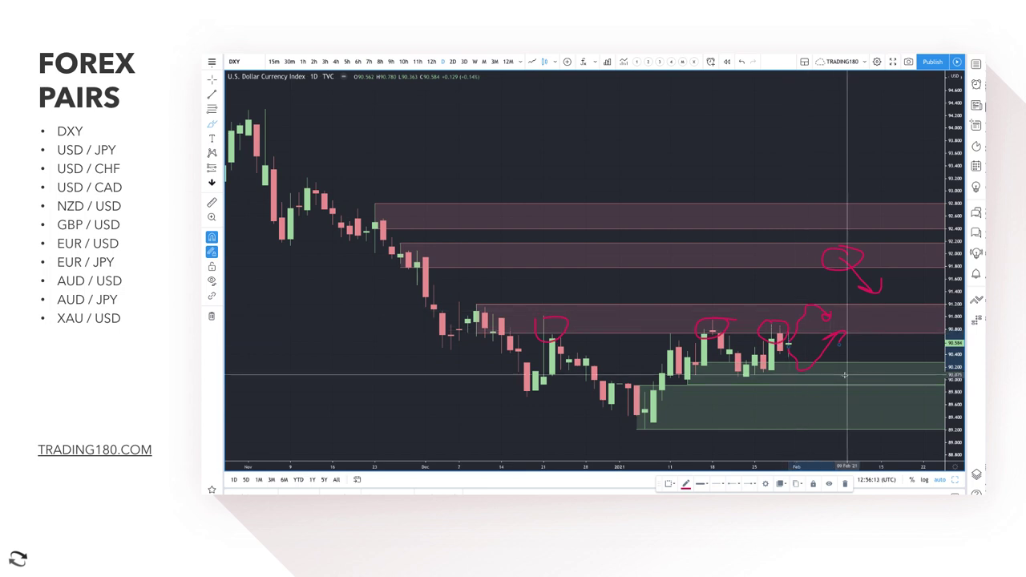
{"action": "scroll", "coordinate": [806, 315], "scroll_direction": "up", "scroll_amount": 3}
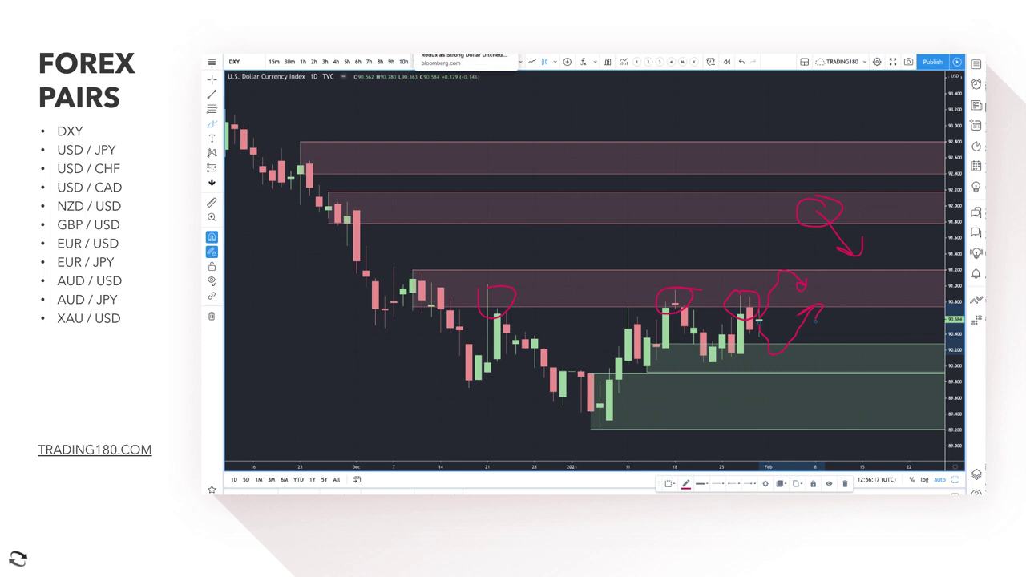
Read the Bloomberg article, highlighting the dollar depreciation point and the strong-dollar rejection paragraph.
{"action": "left_click", "coordinate": [463, 50]}
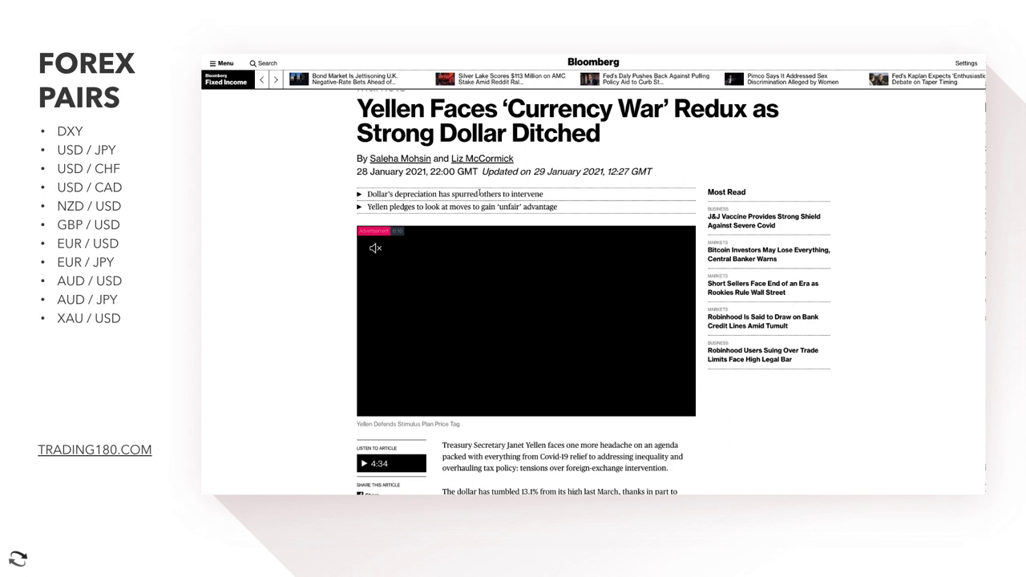
{"action": "scroll", "coordinate": [522, 169], "scroll_direction": "up", "scroll_amount": 1}
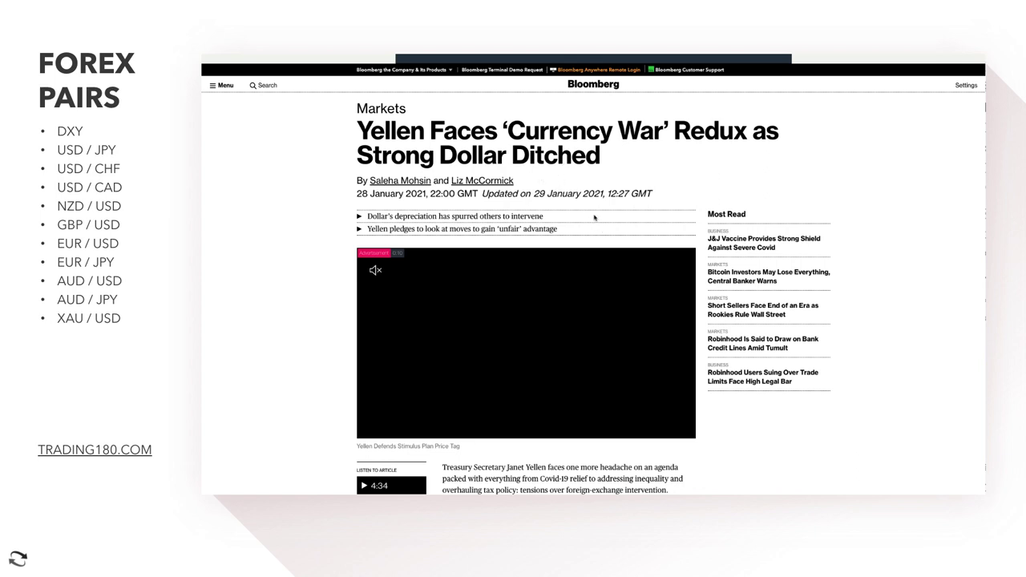
{"action": "scroll", "coordinate": [594, 217], "scroll_direction": "down", "scroll_amount": 1}
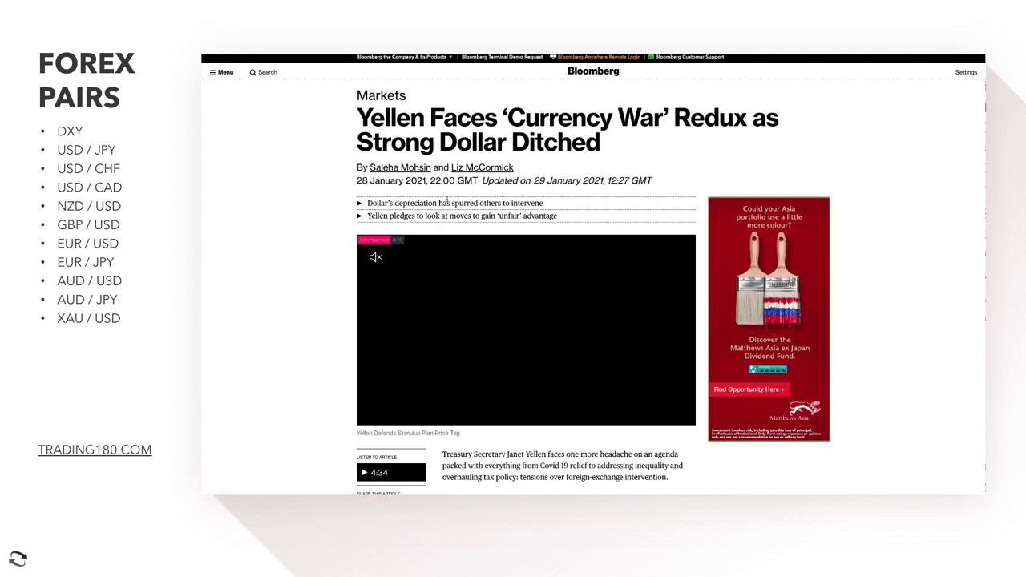
{"action": "left_click_drag", "start_coordinate": [368, 203], "coordinate": [544, 208]}
{"action": "scroll", "coordinate": [559, 208], "scroll_direction": "down", "scroll_amount": 1}
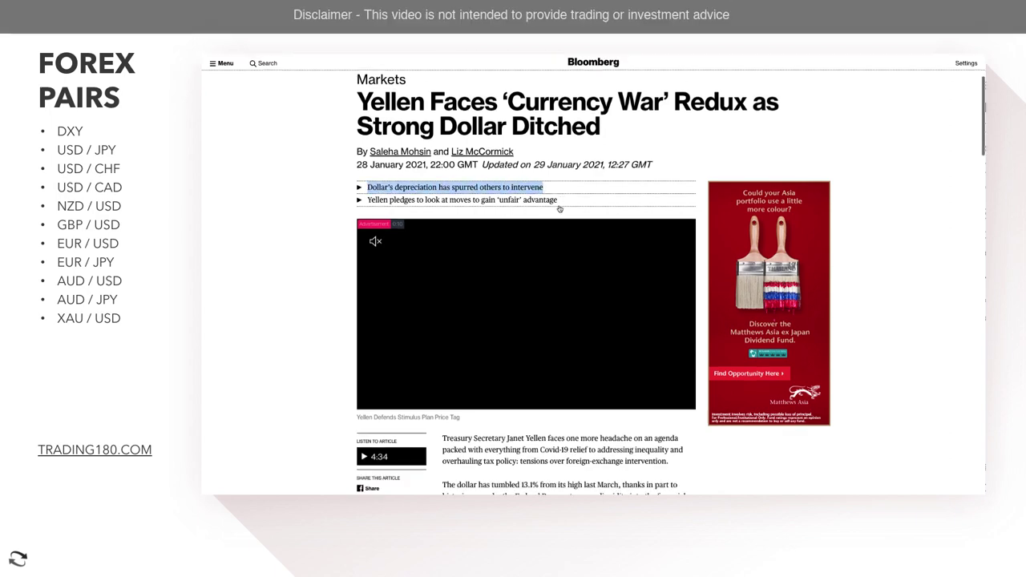
{"action": "scroll", "coordinate": [616, 180], "scroll_direction": "up", "scroll_amount": 1}
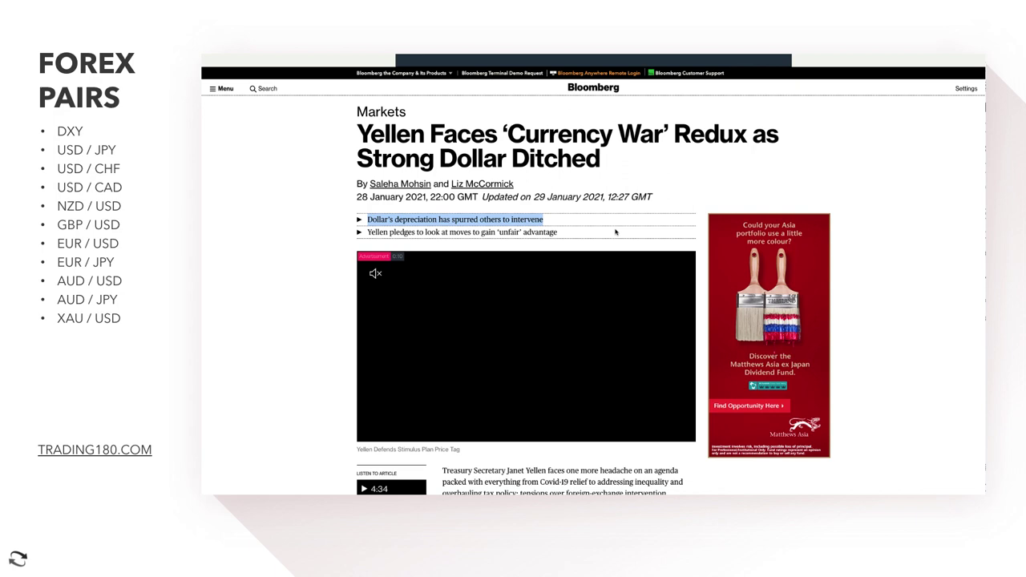
{"action": "scroll", "coordinate": [616, 232], "scroll_direction": "down", "scroll_amount": 3}
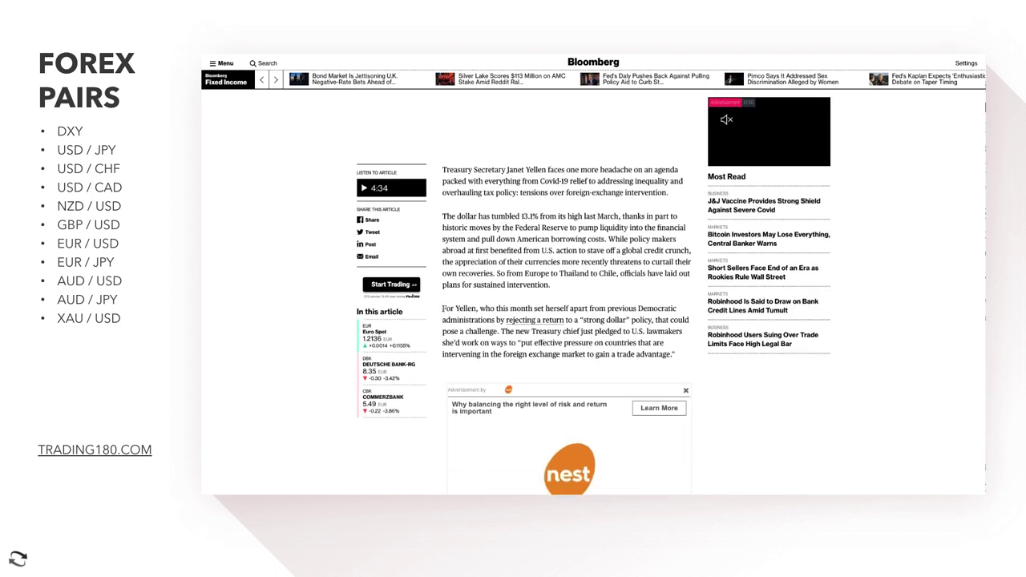
{"action": "left_click_drag", "start_coordinate": [443, 309], "coordinate": [498, 332]}
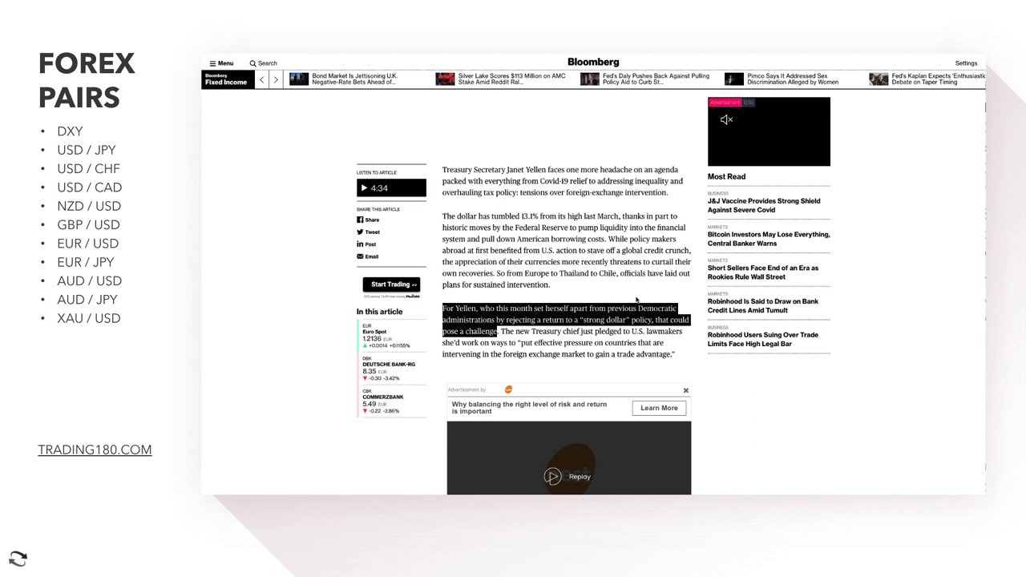
Select 'Currency War' in the headline and search it on Google.
{"action": "scroll", "coordinate": [637, 300], "scroll_direction": "up", "scroll_amount": 5}
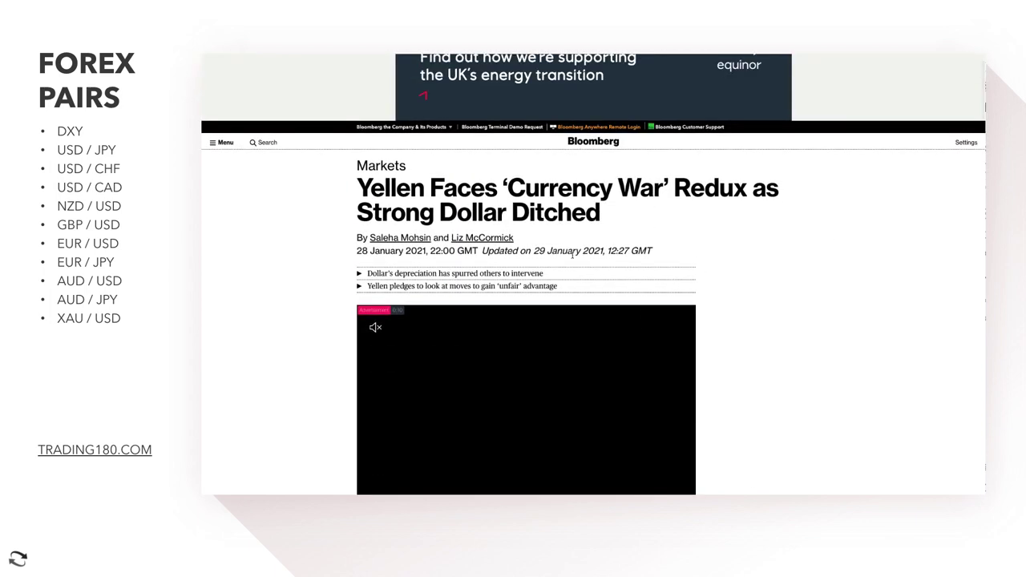
{"action": "scroll", "coordinate": [570, 273], "scroll_direction": "down", "scroll_amount": 2}
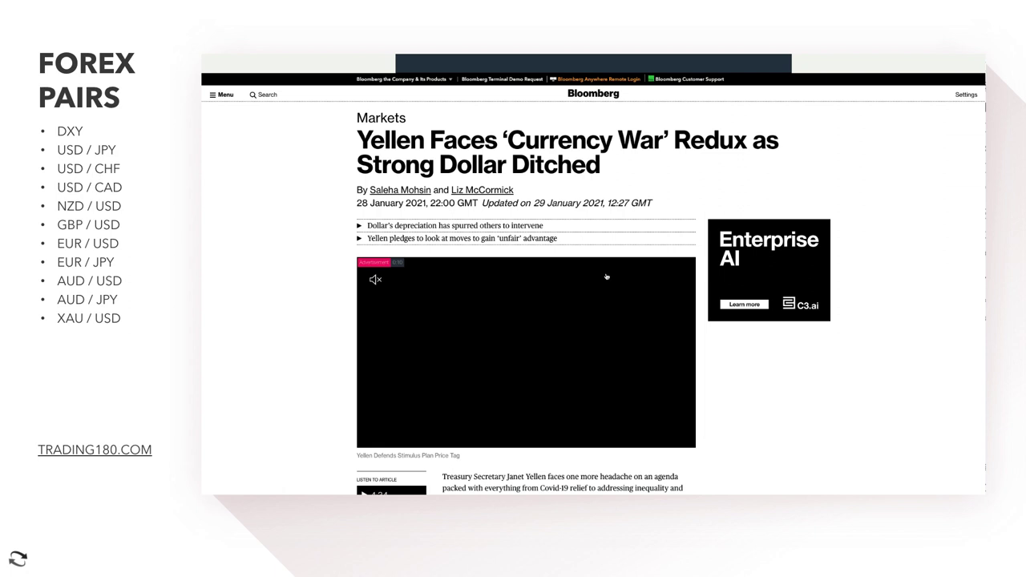
{"action": "left_click_drag", "start_coordinate": [508, 140], "coordinate": [656, 142]}
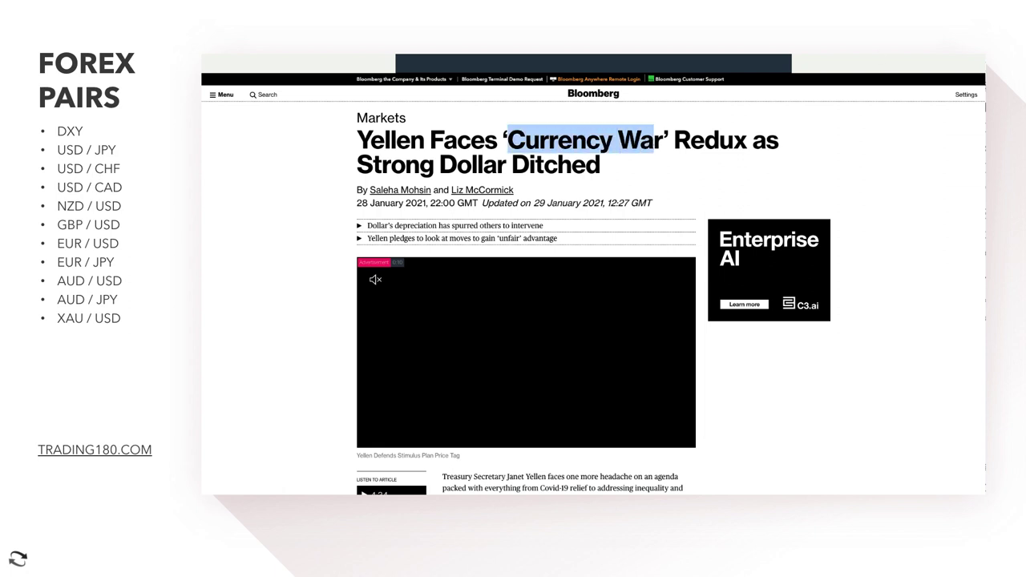
{"action": "left_click", "coordinate": [903, 54]}
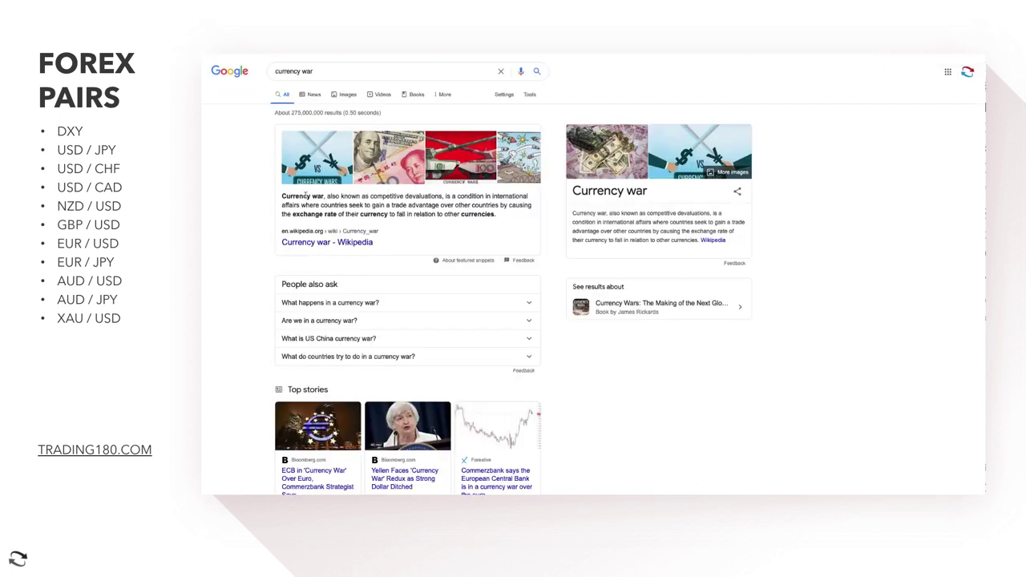
Highlight the Wikipedia snippet defining currency war as competitive devaluation.
{"action": "left_click_drag", "start_coordinate": [319, 197], "coordinate": [482, 208]}
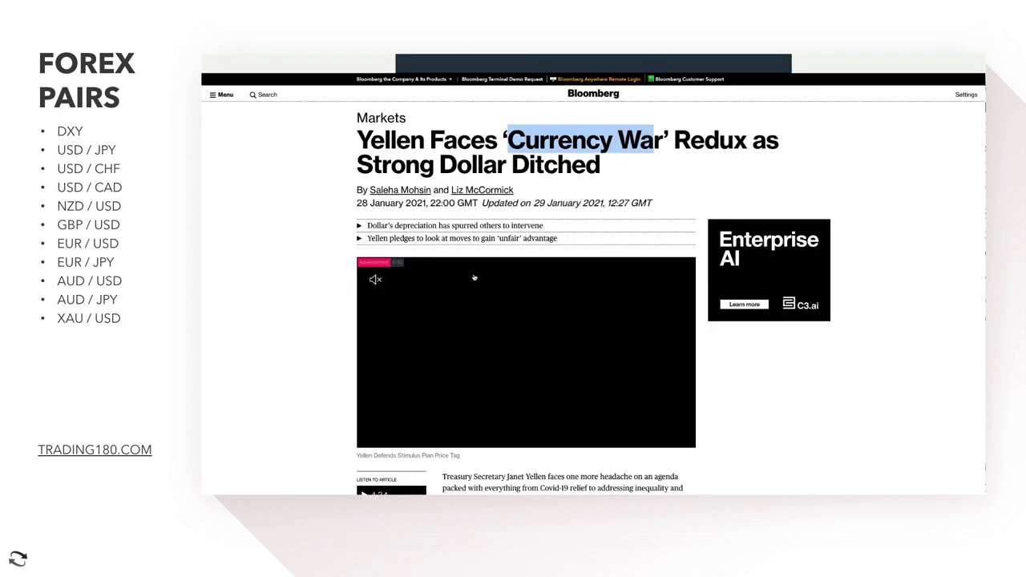
Scroll down and back up through the 'Strong Dollar Ditched' Bloomberg article.
{"action": "scroll", "coordinate": [488, 342], "scroll_direction": "down", "scroll_amount": 3}
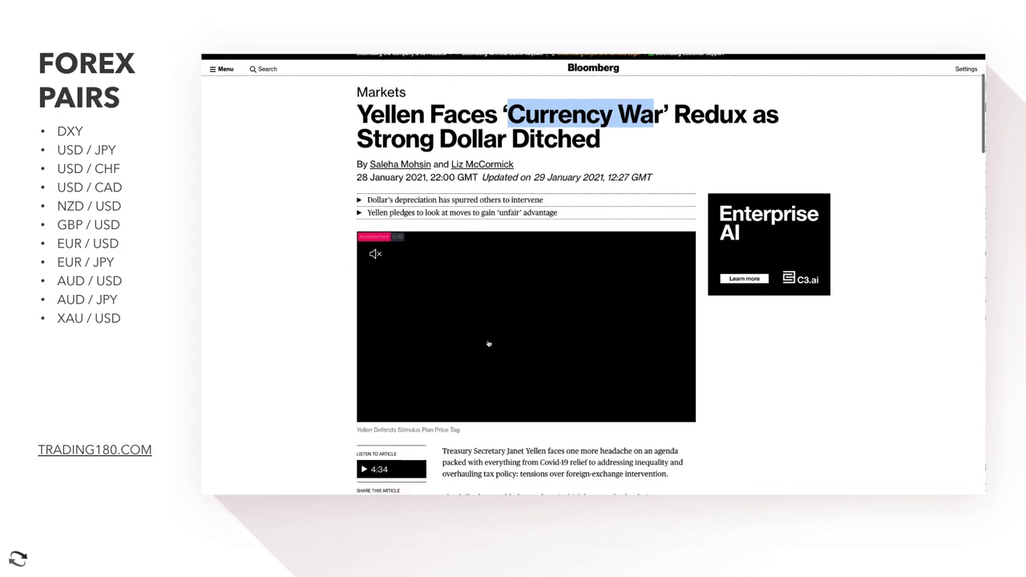
{"action": "scroll", "coordinate": [442, 206], "scroll_direction": "up", "scroll_amount": 2}
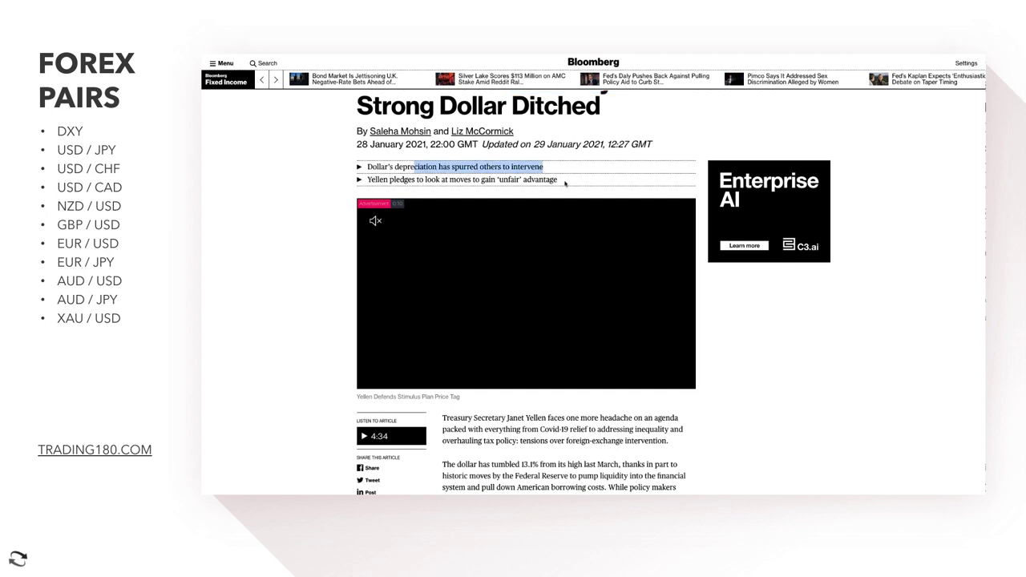
{"action": "scroll", "coordinate": [565, 184], "scroll_direction": "down", "scroll_amount": 2}
{"action": "scroll", "coordinate": [525, 399], "scroll_direction": "down", "scroll_amount": 3}
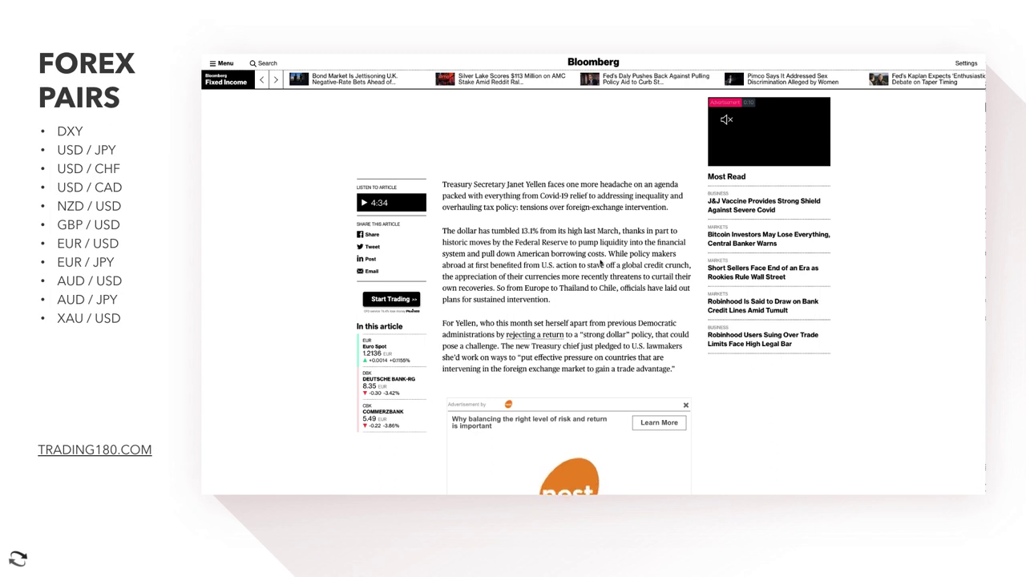
{"action": "scroll", "coordinate": [601, 263], "scroll_direction": "down", "scroll_amount": 2}
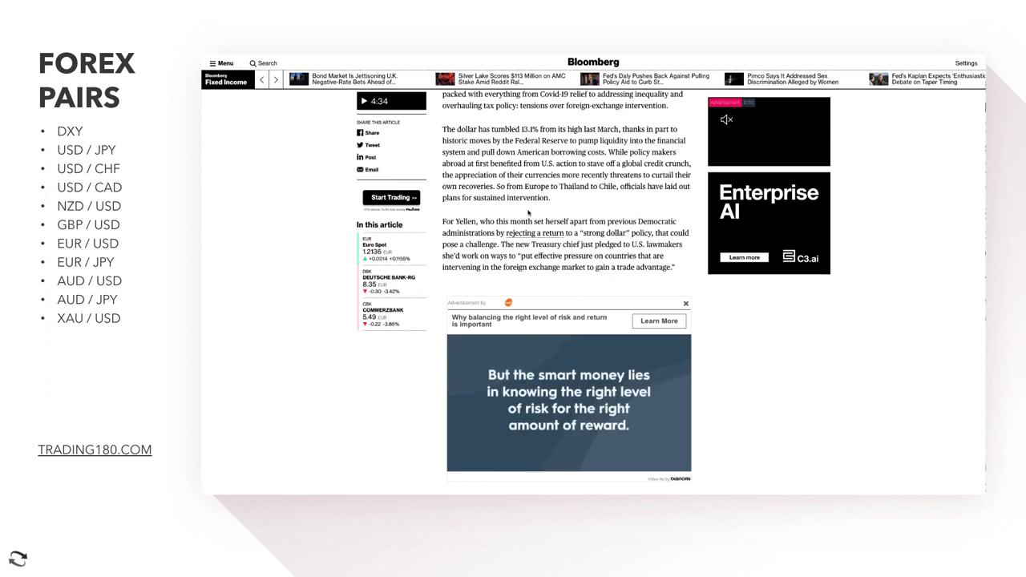
{"action": "scroll", "coordinate": [559, 152], "scroll_direction": "up", "scroll_amount": 4}
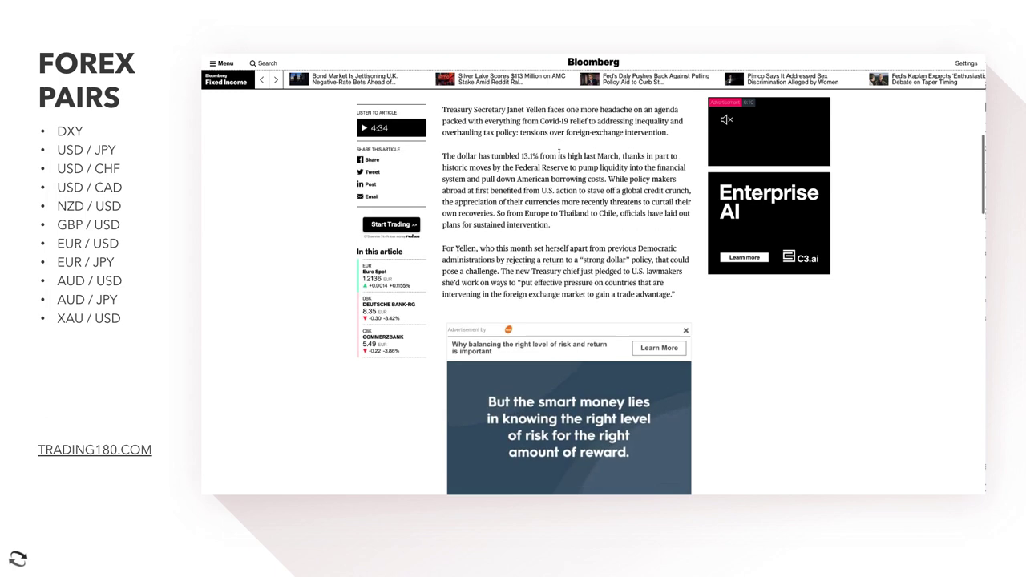
{"action": "scroll", "coordinate": [537, 152], "scroll_direction": "up", "scroll_amount": 2}
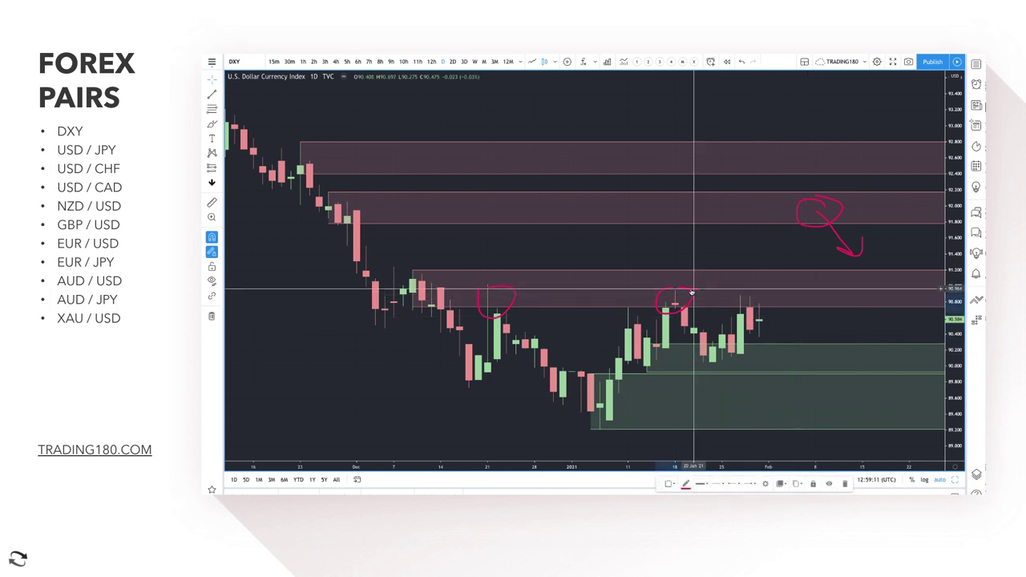
Delete the latest-high circle and sketch two brush paths from the last candle into supply.
{"action": "key", "text": "Delete"}
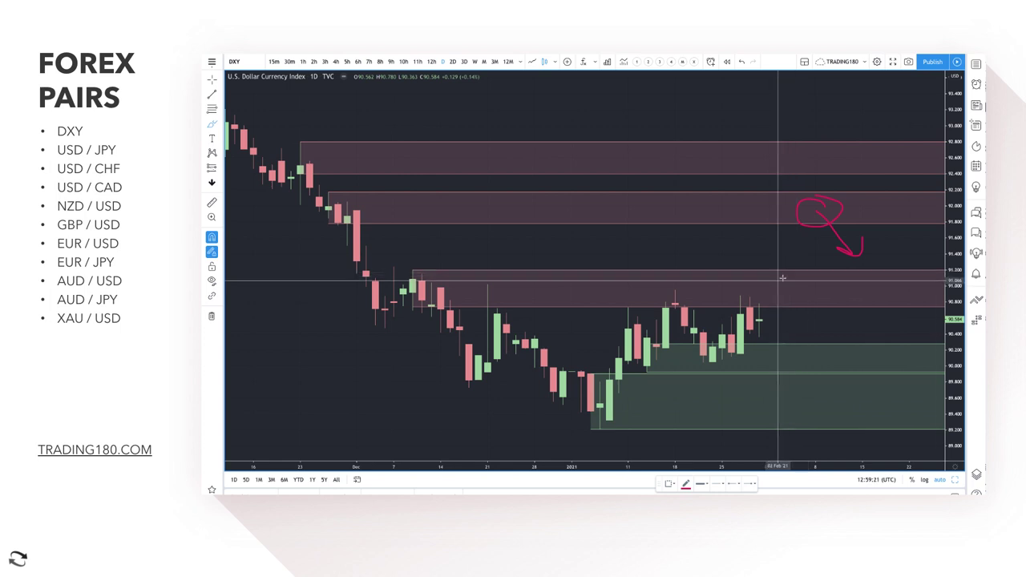
{"action": "mouse_move", "coordinate": [759, 319]}
{"action": "left_mouse_down"}
{"action": "mouse_move", "coordinate": [774, 295]}
{"action": "mouse_move", "coordinate": [794, 297]}
{"action": "mouse_move", "coordinate": [816, 258]}
{"action": "left_mouse_up"}
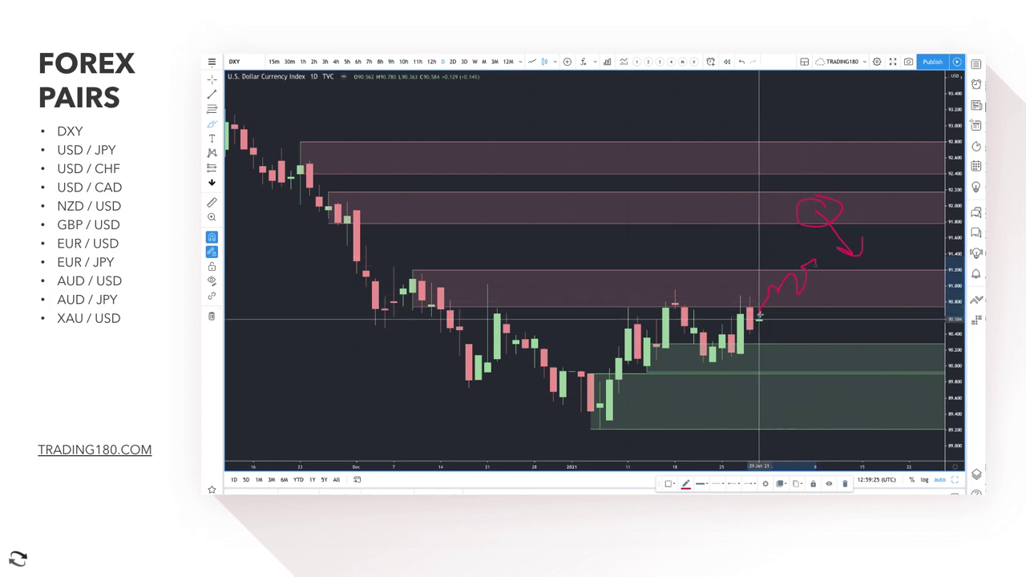
{"action": "mouse_move", "coordinate": [759, 317]}
{"action": "left_mouse_down"}
{"action": "mouse_move", "coordinate": [781, 346]}
{"action": "mouse_move", "coordinate": [802, 315]}
{"action": "mouse_move", "coordinate": [859, 277]}
{"action": "mouse_move", "coordinate": [862, 289]}
{"action": "left_mouse_up"}
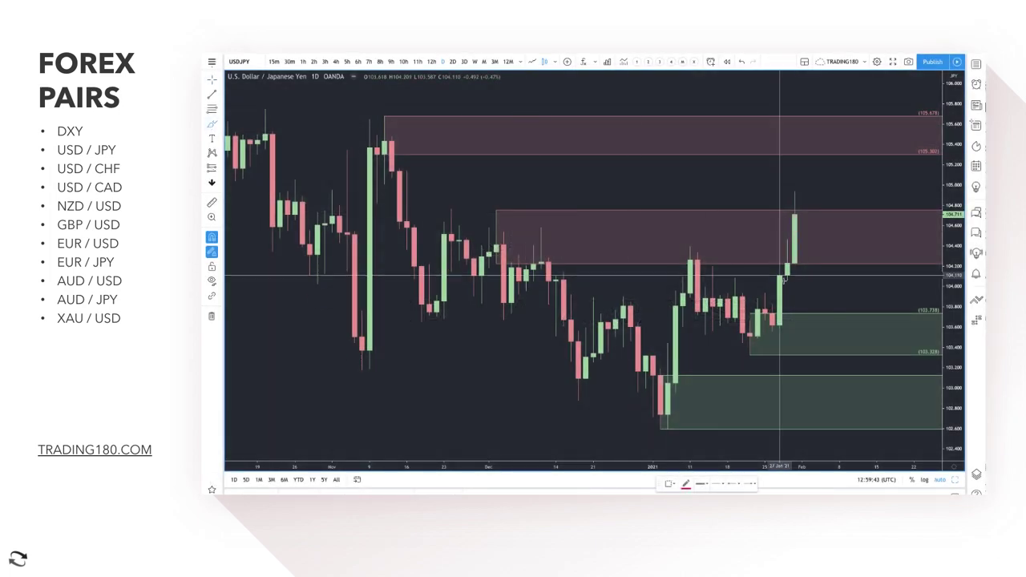
Circle the USD/JPY candles on the demand zone, then remove the trial rising arrow.
{"action": "mouse_move", "coordinate": [774, 306]}
{"action": "left_mouse_down"}
{"action": "mouse_move", "coordinate": [733, 312]}
{"action": "mouse_move", "coordinate": [781, 328]}
{"action": "mouse_move", "coordinate": [763, 309]}
{"action": "left_mouse_up"}
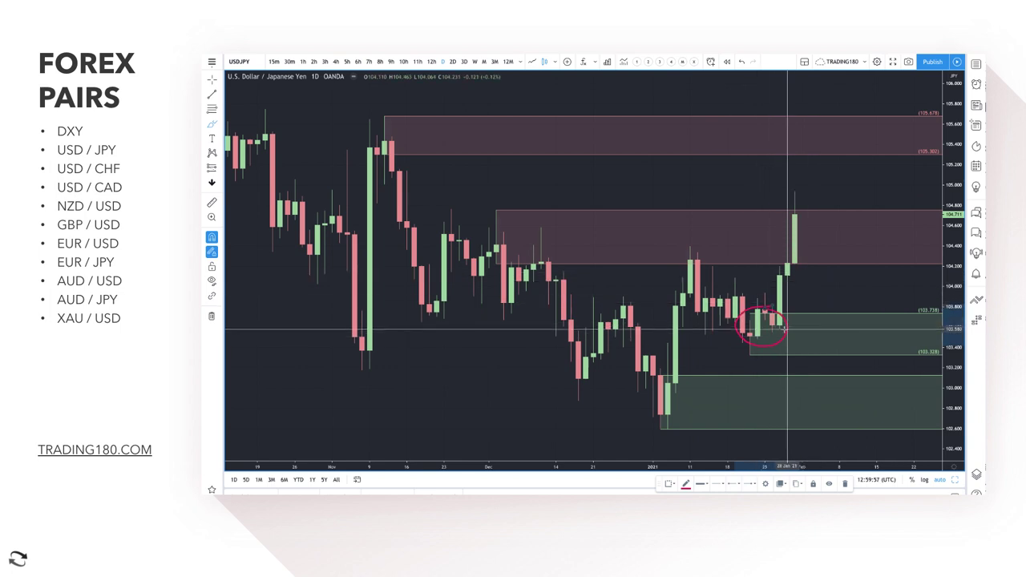
{"action": "mouse_move", "coordinate": [786, 329]}
{"action": "left_mouse_down"}
{"action": "mouse_move", "coordinate": [834, 236]}
{"action": "mouse_move", "coordinate": [848, 247]}
{"action": "left_mouse_up"}
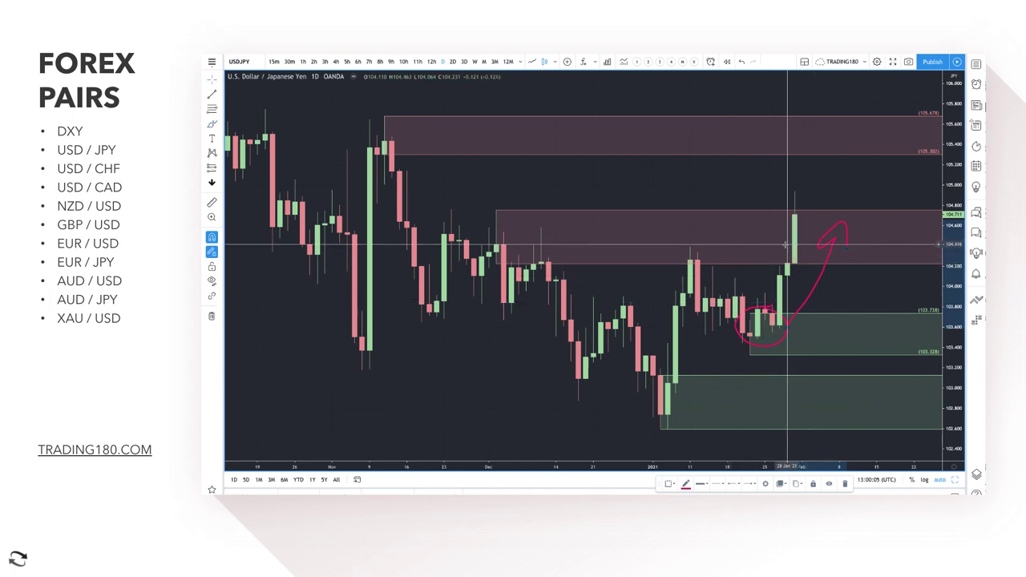
{"action": "key", "text": "Delete"}
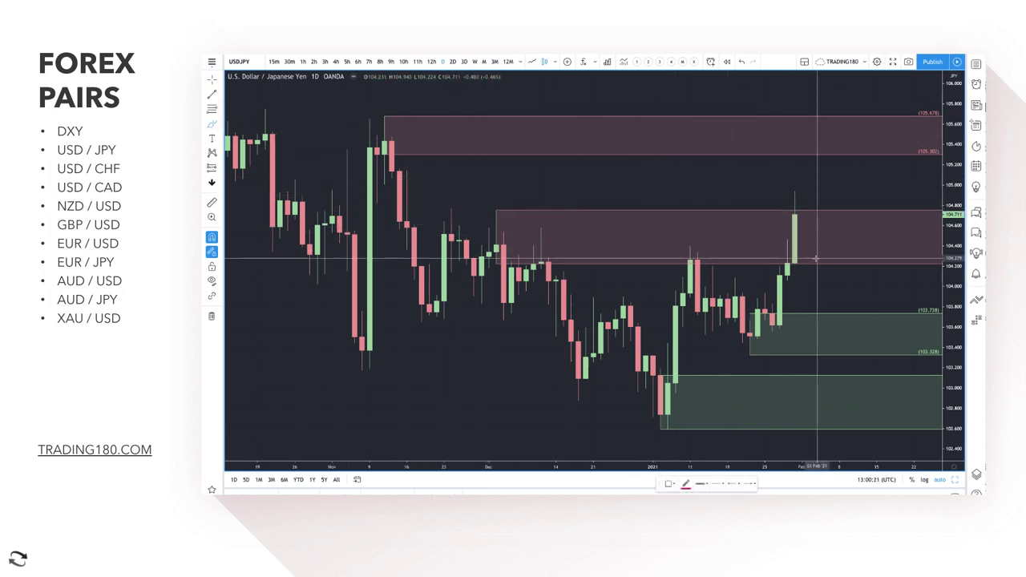
{"action": "scroll", "coordinate": [806, 257], "scroll_direction": "down", "scroll_amount": 2}
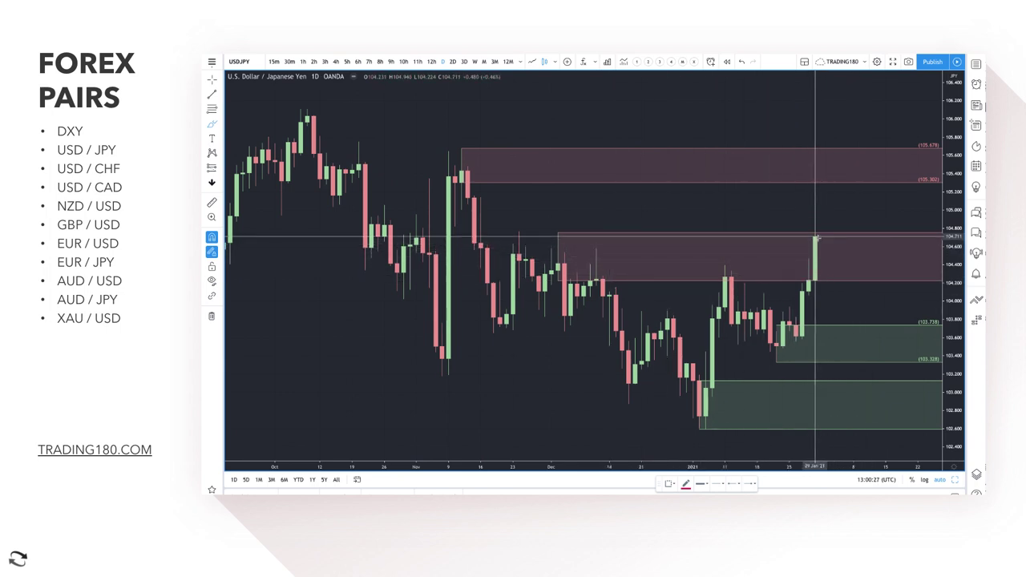
Circle the latest candle's top and sketch a drop into demand followed by a rebound.
{"action": "mouse_move", "coordinate": [818, 234]}
{"action": "left_mouse_down"}
{"action": "mouse_move", "coordinate": [811, 228]}
{"action": "mouse_move", "coordinate": [853, 259]}
{"action": "left_mouse_up"}
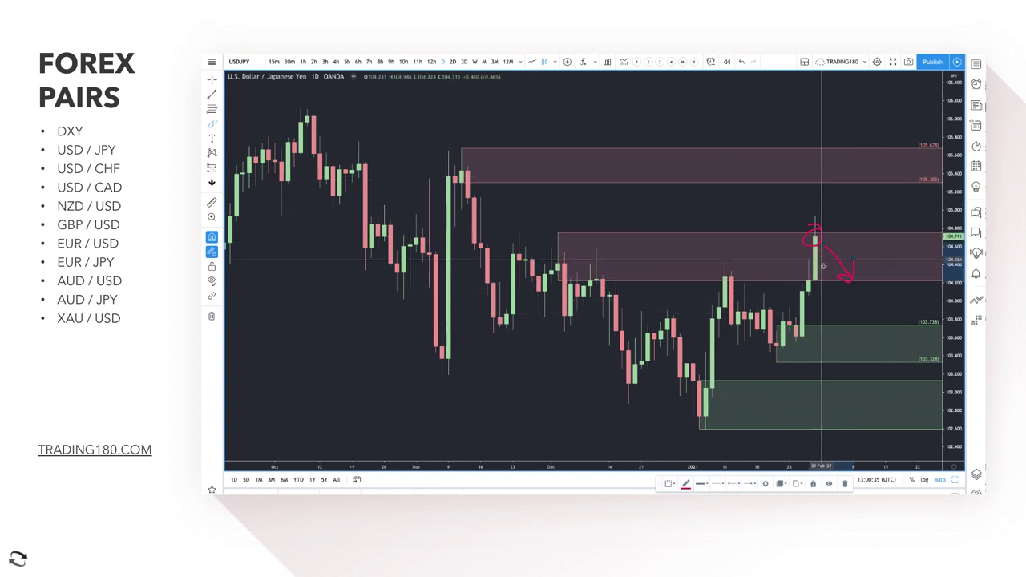
{"action": "mouse_move", "coordinate": [824, 271]}
{"action": "left_mouse_down"}
{"action": "mouse_move", "coordinate": [855, 337]}
{"action": "mouse_move", "coordinate": [878, 279]}
{"action": "mouse_move", "coordinate": [892, 291]}
{"action": "left_mouse_up"}
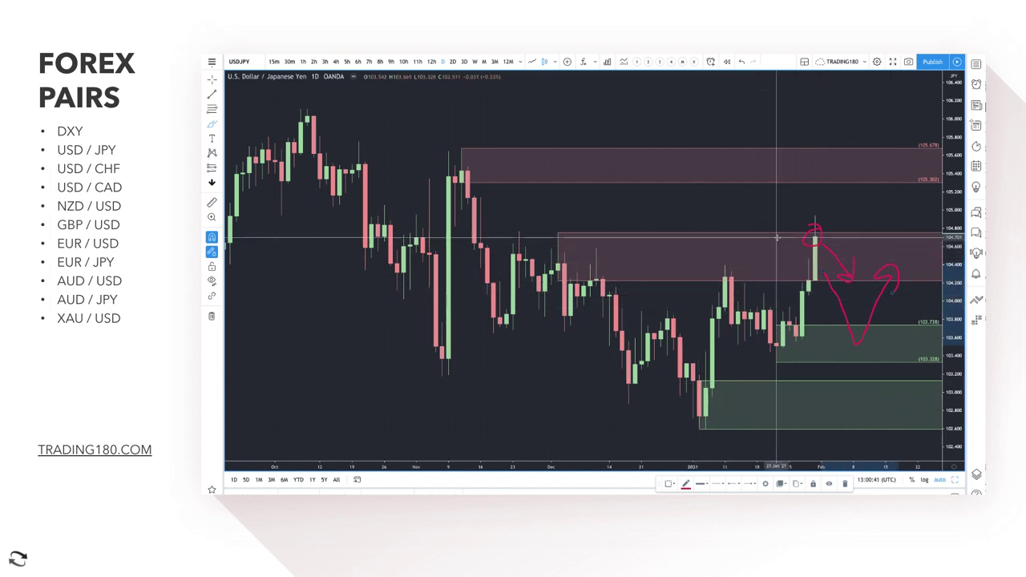
{"action": "scroll", "coordinate": [739, 206], "scroll_direction": "down", "scroll_amount": 2}
{"action": "scroll", "coordinate": [739, 207], "scroll_direction": "up", "scroll_amount": 2}
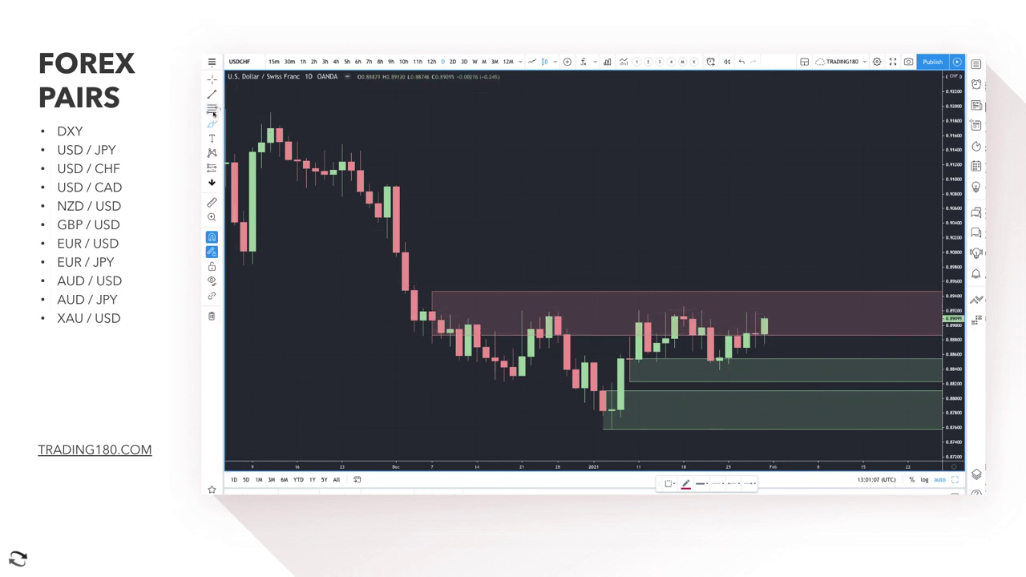
Add a higher zone over the late-November candles styled with the '1. SUPPLY' template.
{"action": "left_click_drag", "start_coordinate": [388, 217], "coordinate": [386, 183]}
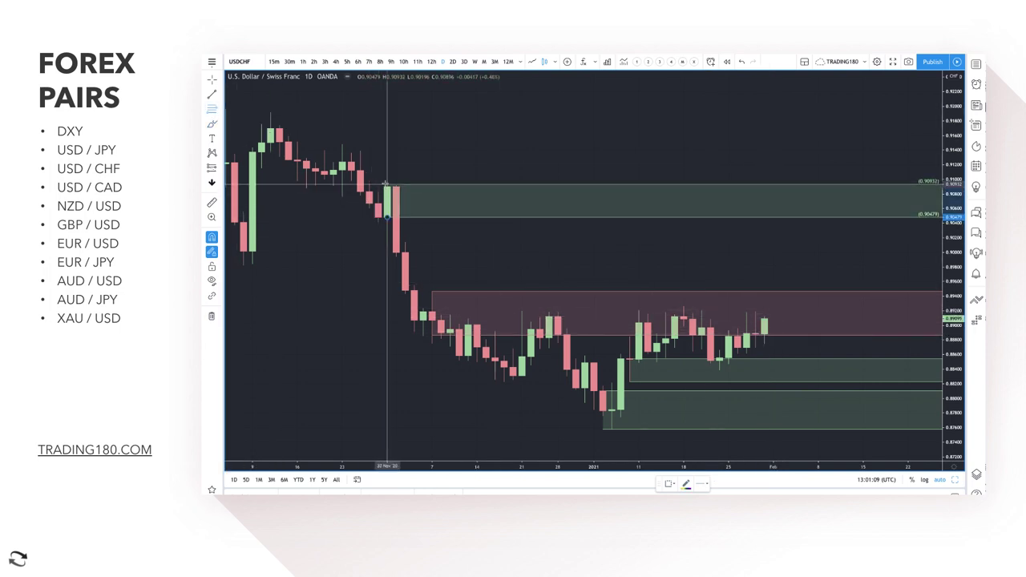
{"action": "left_click", "coordinate": [671, 484]}
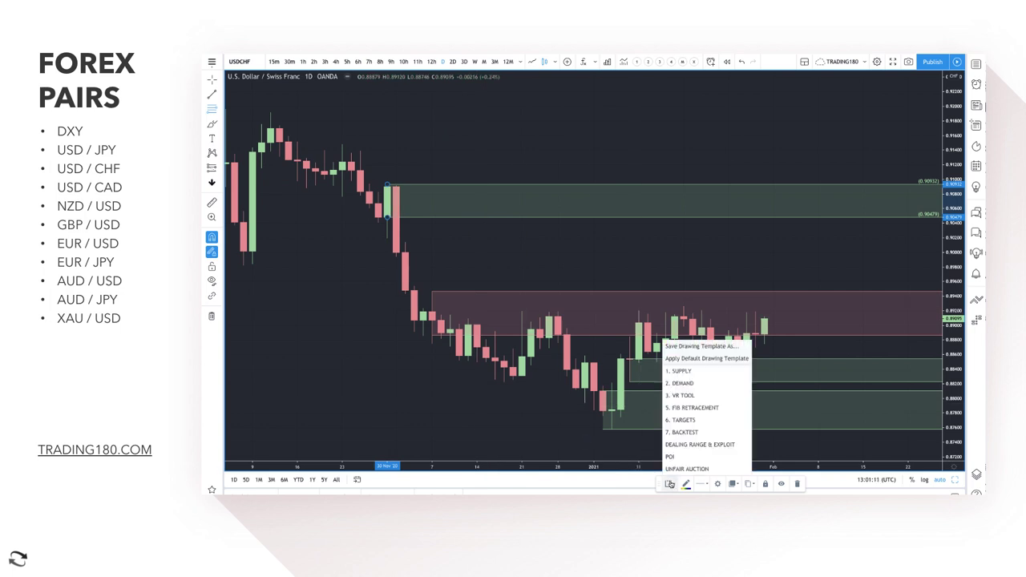
{"action": "left_click", "coordinate": [689, 373]}
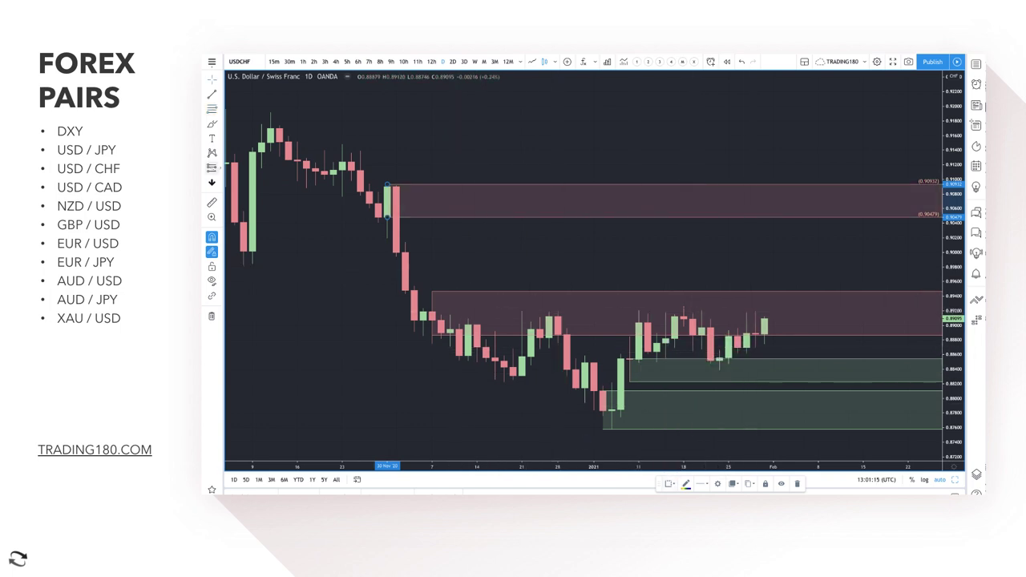
Brush four USD/CHF price paths: drop to demand, supply rejection, upper-zone fall, demand recovery.
{"action": "left_click", "coordinate": [212, 125]}
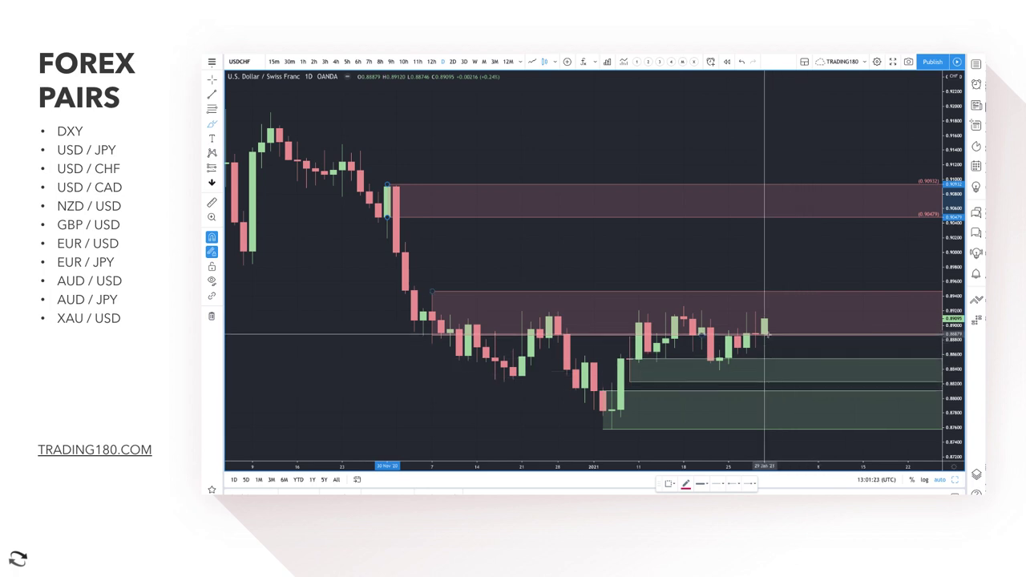
{"action": "mouse_move", "coordinate": [765, 319]}
{"action": "left_mouse_down"}
{"action": "mouse_move", "coordinate": [779, 356]}
{"action": "mouse_move", "coordinate": [802, 327]}
{"action": "left_mouse_up"}
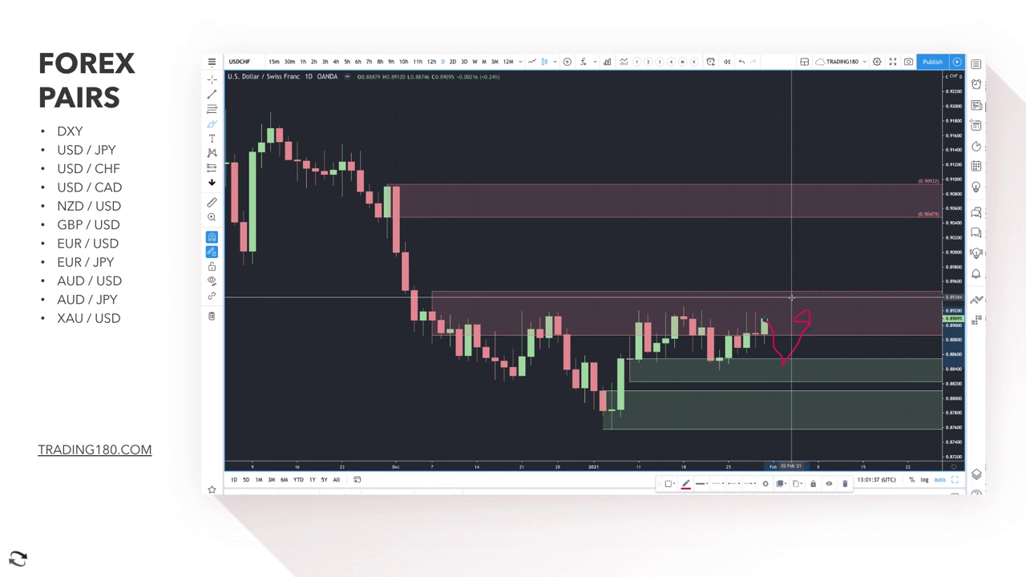
{"action": "mouse_move", "coordinate": [792, 297]}
{"action": "left_mouse_down"}
{"action": "mouse_move", "coordinate": [807, 294]}
{"action": "mouse_move", "coordinate": [854, 345]}
{"action": "mouse_move", "coordinate": [864, 330]}
{"action": "left_mouse_up"}
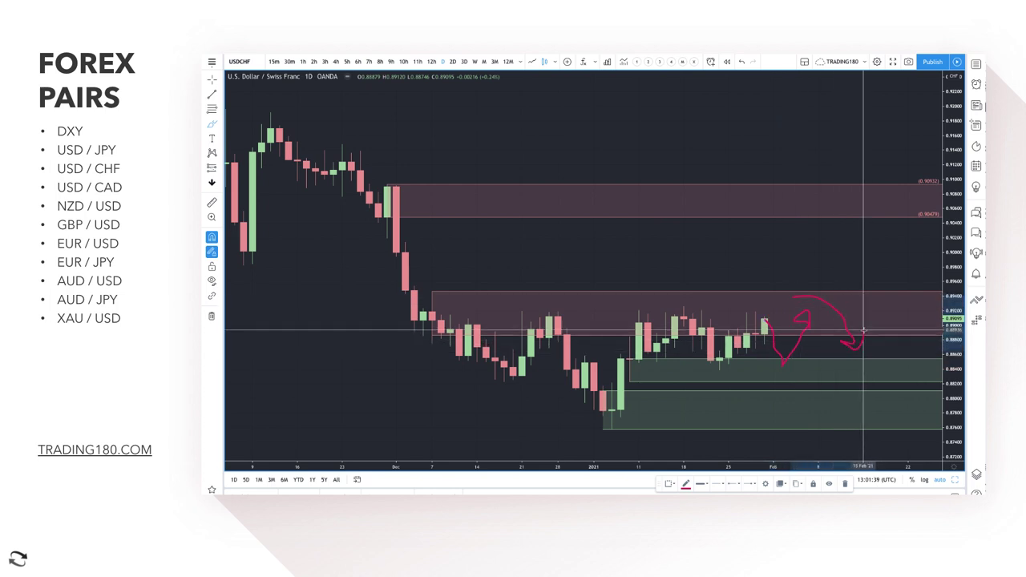
{"action": "left_click_drag", "start_coordinate": [794, 201], "coordinate": [842, 259]}
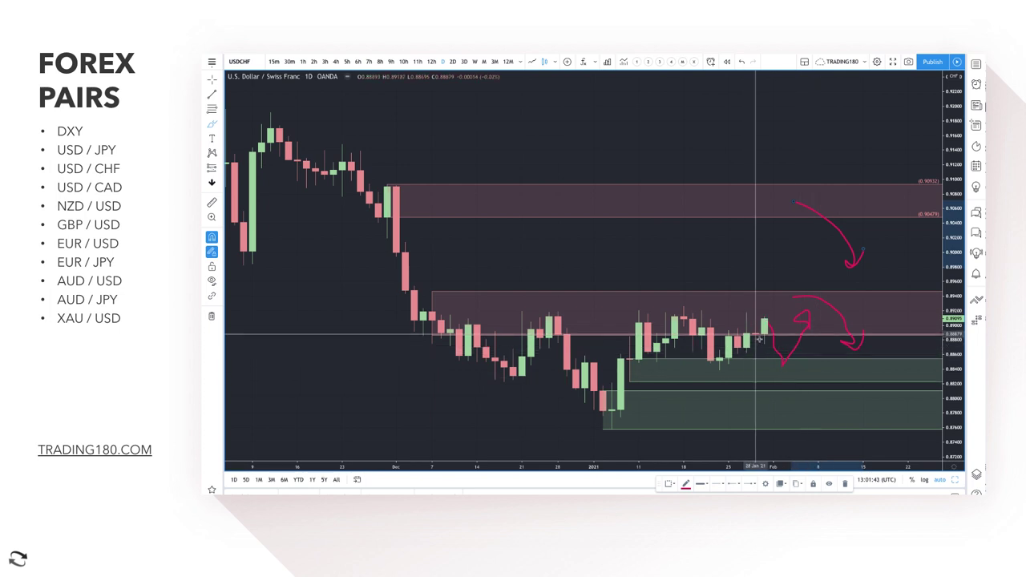
{"action": "mouse_move", "coordinate": [759, 340]}
{"action": "left_mouse_down"}
{"action": "mouse_move", "coordinate": [783, 387]}
{"action": "mouse_move", "coordinate": [834, 391]}
{"action": "left_mouse_up"}
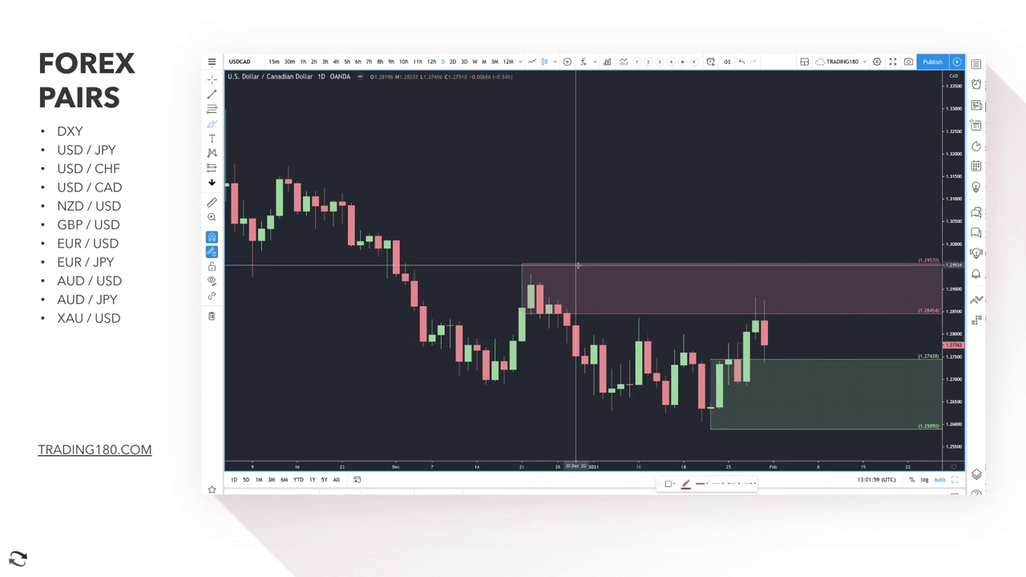
Zoom out and draw a supply zone rectangle from the late-November candles on USD/CAD.
{"action": "scroll", "coordinate": [746, 320], "scroll_direction": "down", "scroll_amount": 4}
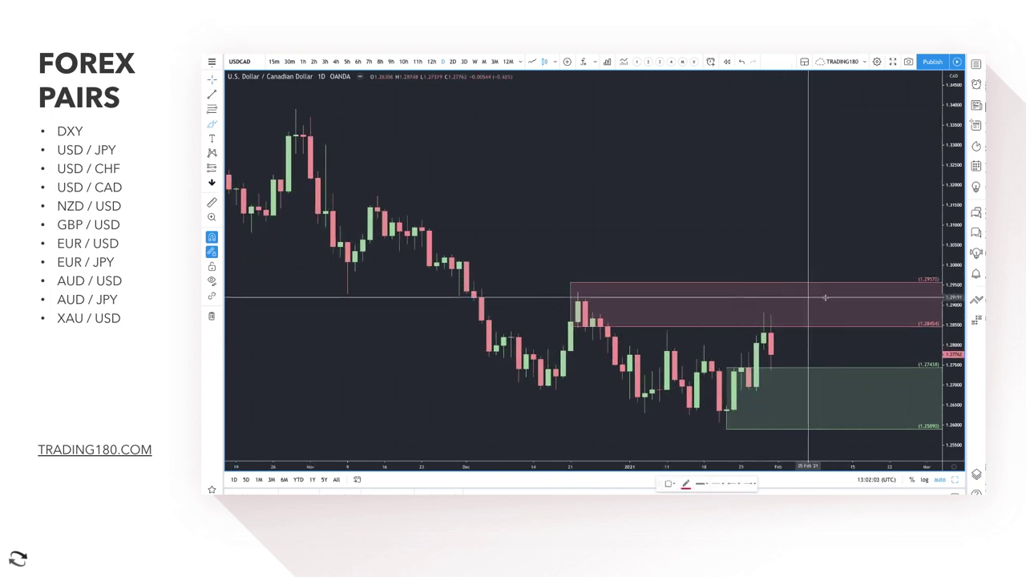
{"action": "left_click", "coordinate": [212, 110]}
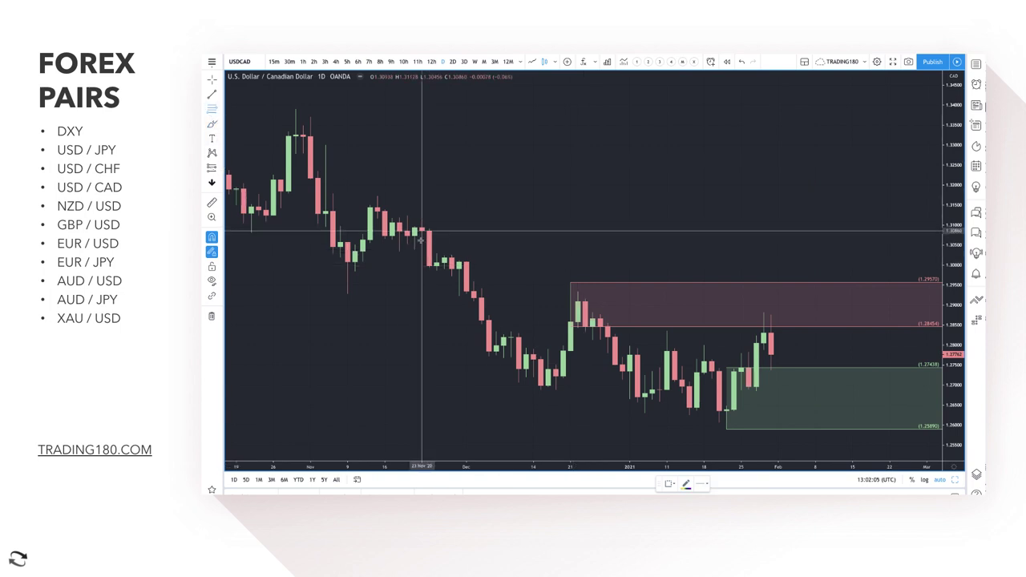
{"action": "mouse_move", "coordinate": [459, 269]}
{"action": "left_mouse_down"}
{"action": "mouse_move", "coordinate": [339, 146]}
{"action": "mouse_move", "coordinate": [325, 145]}
{"action": "left_mouse_up"}
Circle the highs of the latest USD/CAD candles.
{"action": "scroll", "coordinate": [698, 343], "scroll_direction": "up", "scroll_amount": 3}
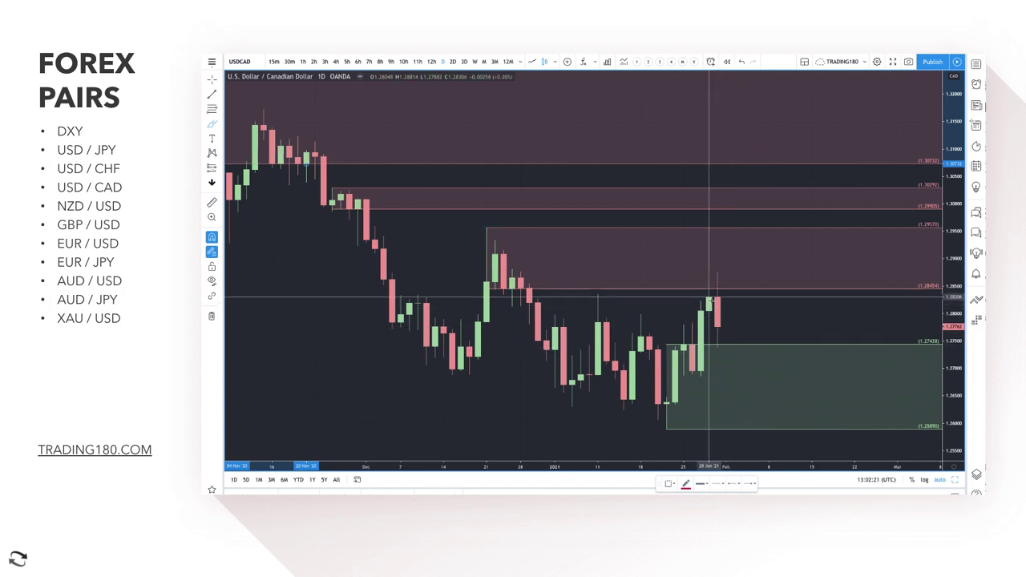
{"action": "scroll", "coordinate": [709, 296], "scroll_direction": "down", "scroll_amount": 2}
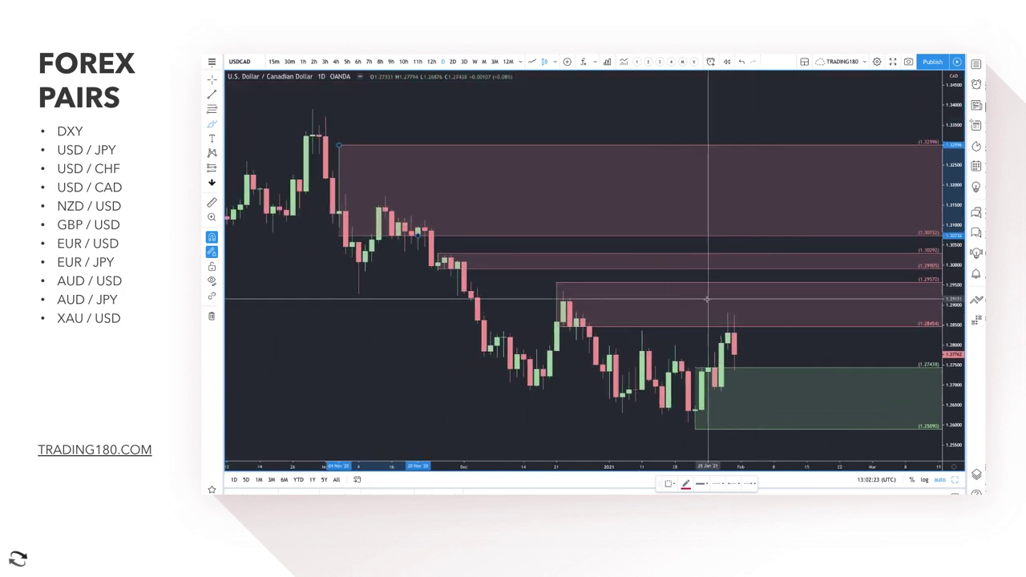
{"action": "mouse_move", "coordinate": [737, 298]}
{"action": "left_mouse_down"}
{"action": "mouse_move", "coordinate": [717, 314]}
{"action": "mouse_move", "coordinate": [744, 298]}
{"action": "left_mouse_up"}
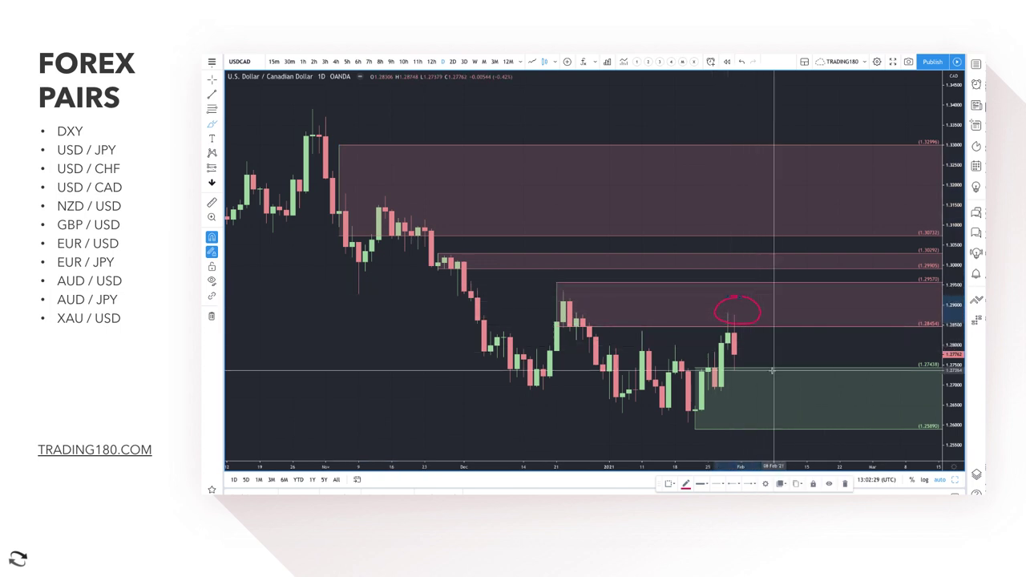
Sketch price falling from the latest USD/CAD candle down to demand.
{"action": "mouse_move", "coordinate": [738, 353]}
{"action": "left_mouse_down"}
{"action": "mouse_move", "coordinate": [748, 370]}
{"action": "mouse_move", "coordinate": [809, 339]}
{"action": "left_mouse_up"}
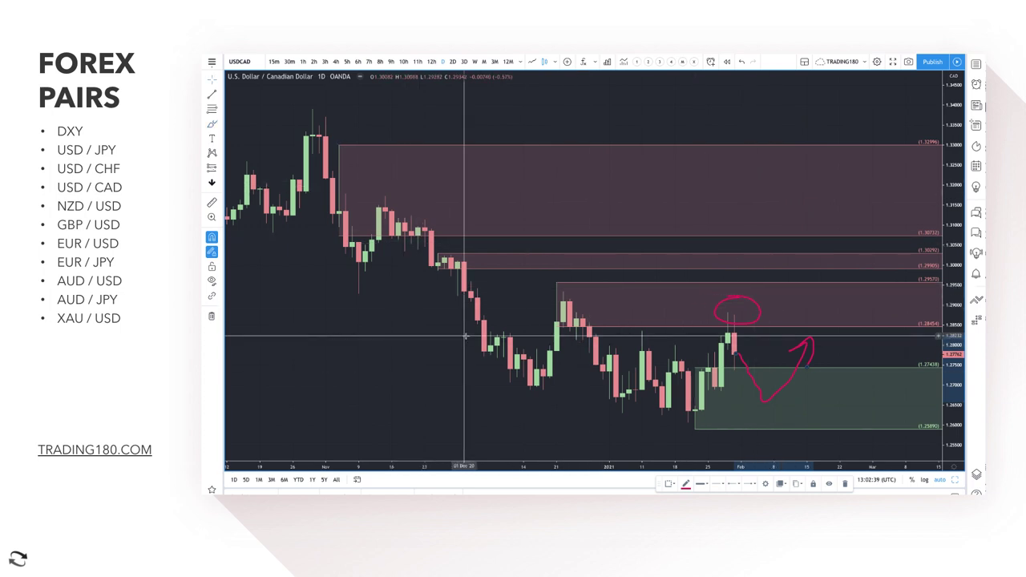
{"action": "scroll", "coordinate": [449, 204], "scroll_direction": "down", "scroll_amount": 3}
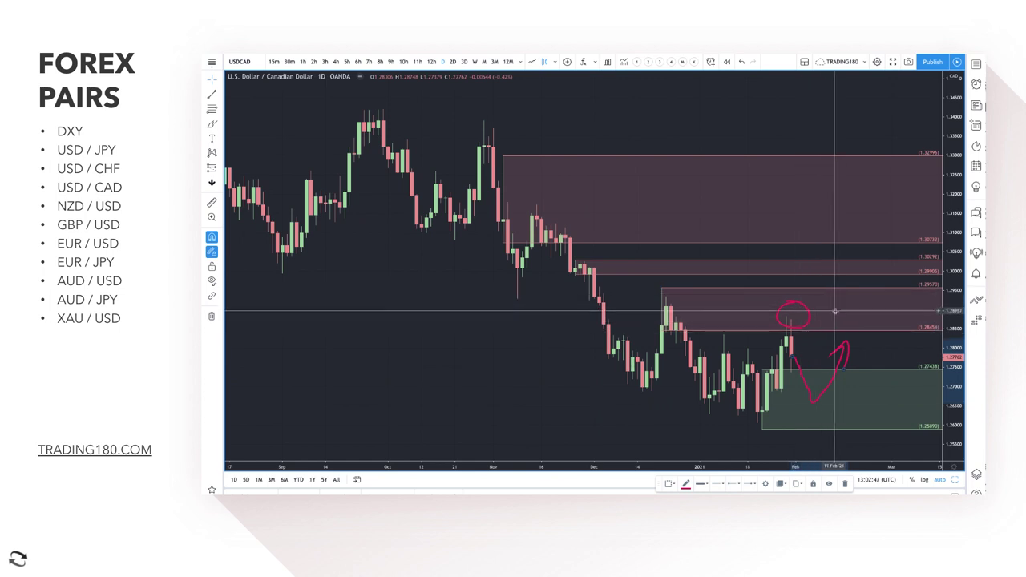
{"action": "scroll", "coordinate": [826, 311], "scroll_direction": "up", "scroll_amount": 3}
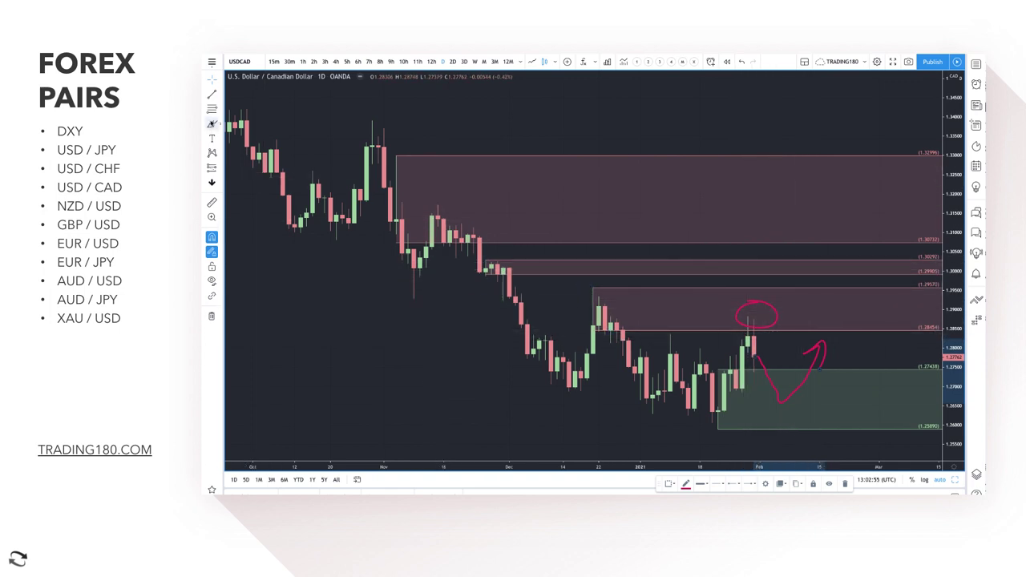
Circle the recent high at the zone's edge and add a small arrow near 1.2990.
{"action": "left_click", "coordinate": [212, 123]}
{"action": "left_click_drag", "start_coordinate": [795, 266], "coordinate": [833, 299]}
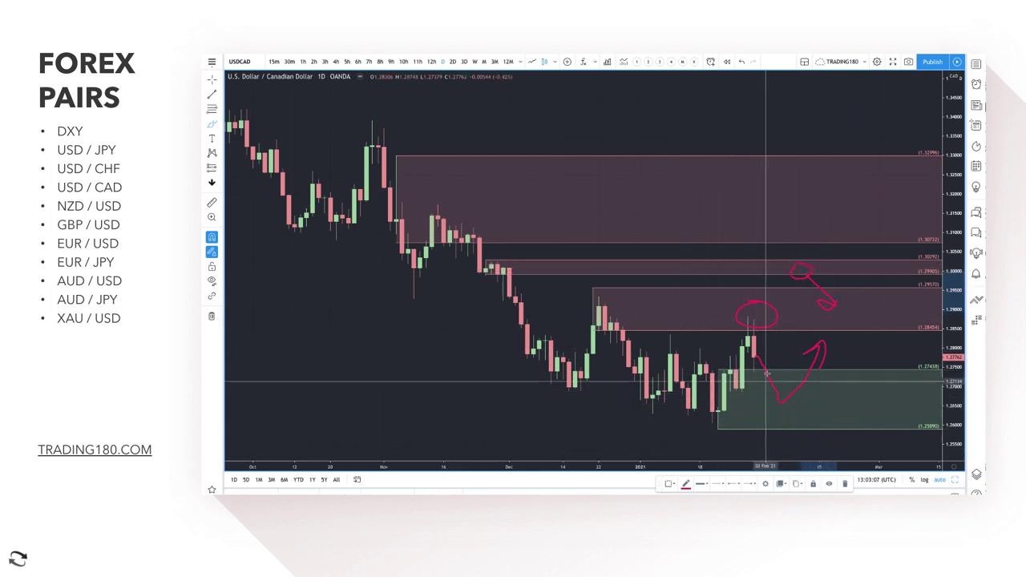
{"action": "mouse_move", "coordinate": [855, 325]}
{"action": "left_mouse_down"}
{"action": "mouse_move", "coordinate": [886, 322]}
{"action": "mouse_move", "coordinate": [870, 344]}
{"action": "left_mouse_up"}
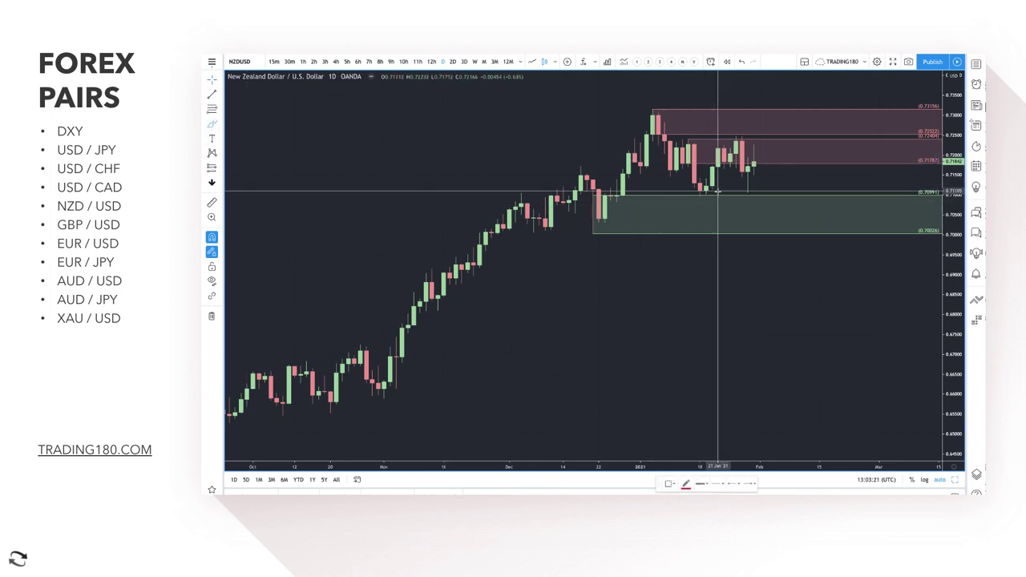
Circle the January low and add a 0.7130–0.7099 zone styled with the DEMAND template.
{"action": "left_click_drag", "start_coordinate": [707, 188], "coordinate": [711, 194]}
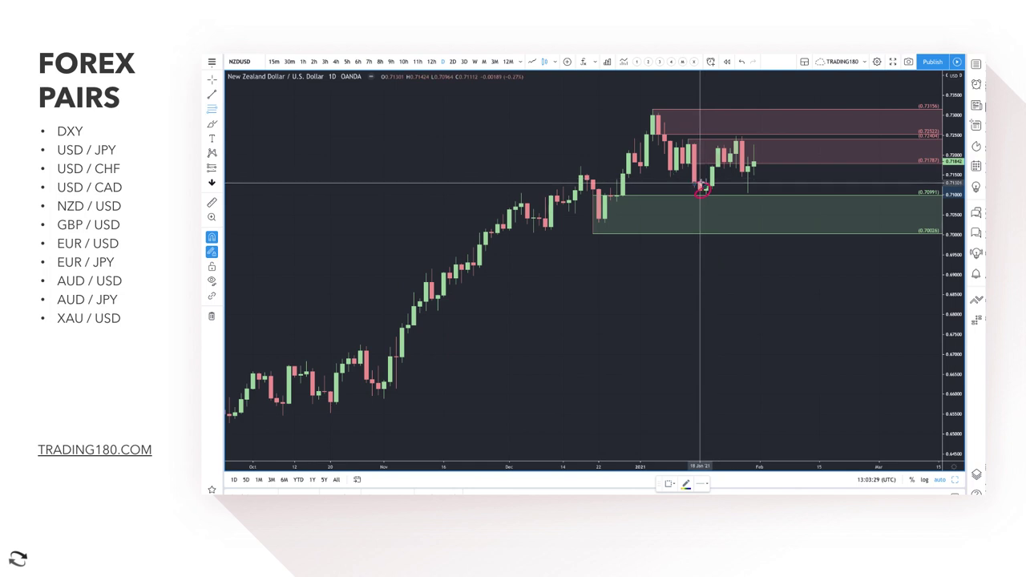
{"action": "left_click_drag", "start_coordinate": [701, 186], "coordinate": [701, 195]}
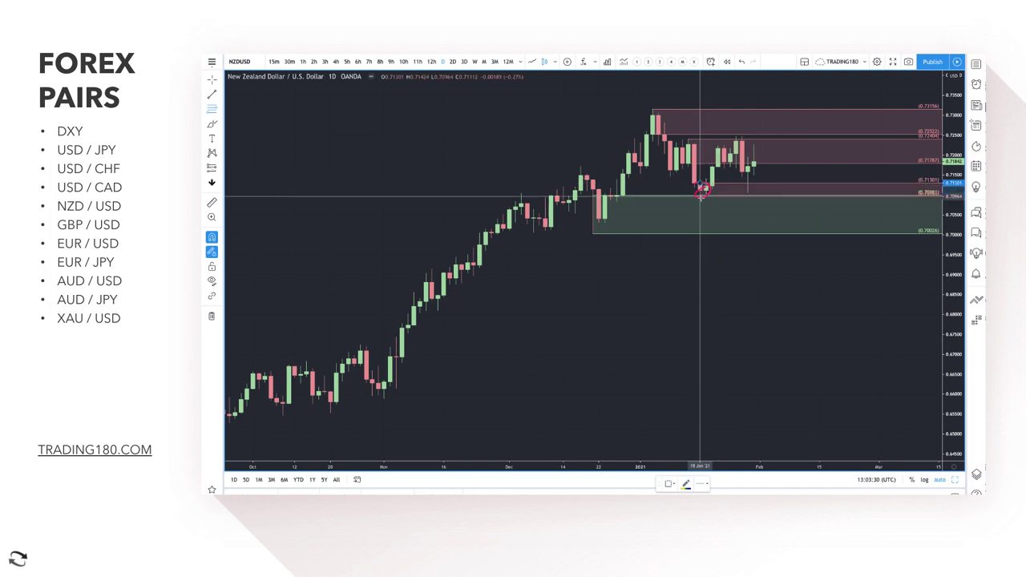
{"action": "left_click", "coordinate": [668, 484]}
{"action": "left_click", "coordinate": [692, 385]}
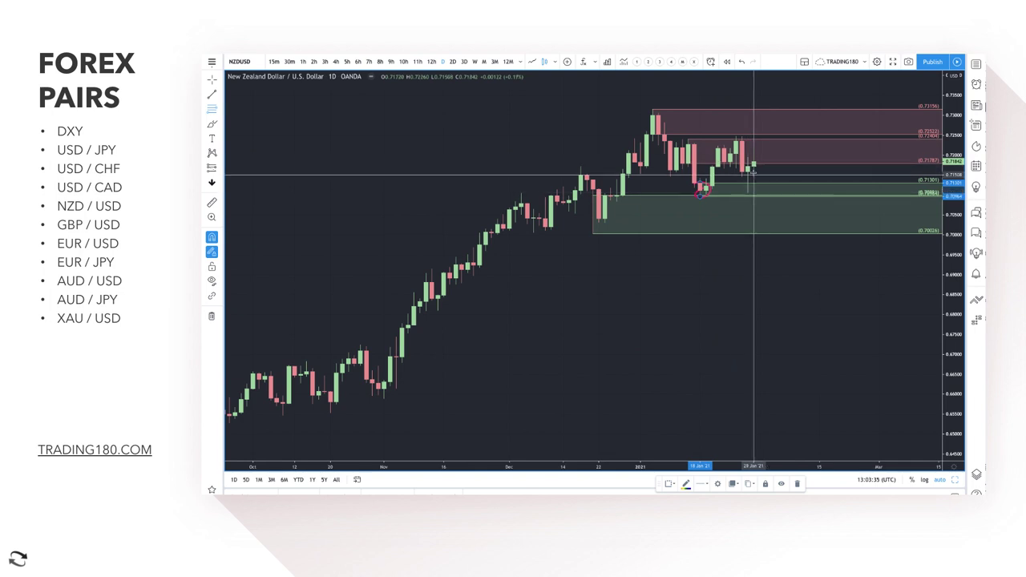
Sketch a projected upward path and circle the November breakout candles on NZD/USD.
{"action": "scroll", "coordinate": [608, 183], "scroll_direction": "up", "scroll_amount": 3}
{"action": "scroll", "coordinate": [608, 183], "scroll_direction": "up", "scroll_amount": 2}
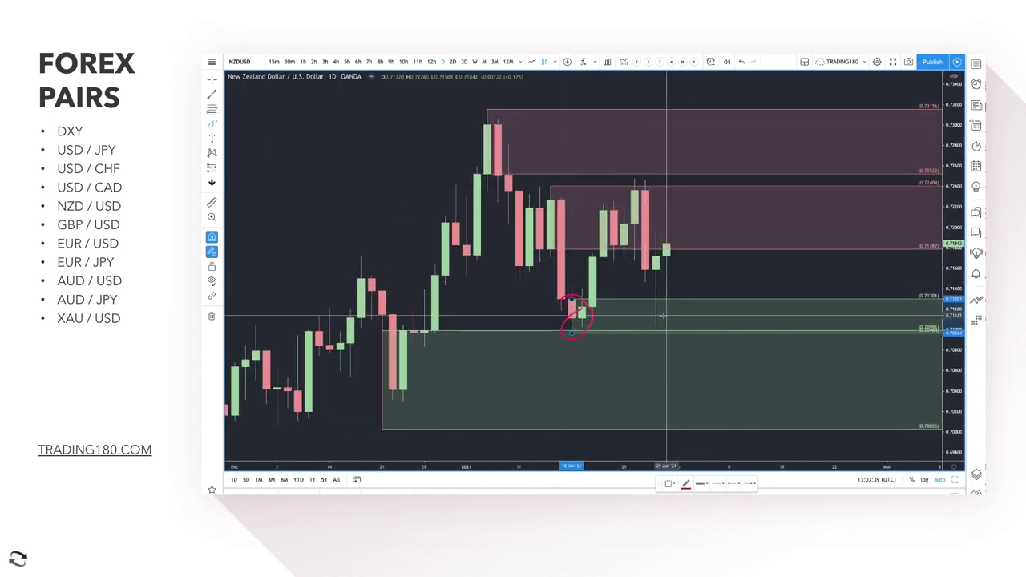
{"action": "mouse_move", "coordinate": [658, 320]}
{"action": "left_mouse_down"}
{"action": "mouse_move", "coordinate": [694, 218]}
{"action": "mouse_move", "coordinate": [679, 192]}
{"action": "mouse_move", "coordinate": [683, 207]}
{"action": "left_mouse_up"}
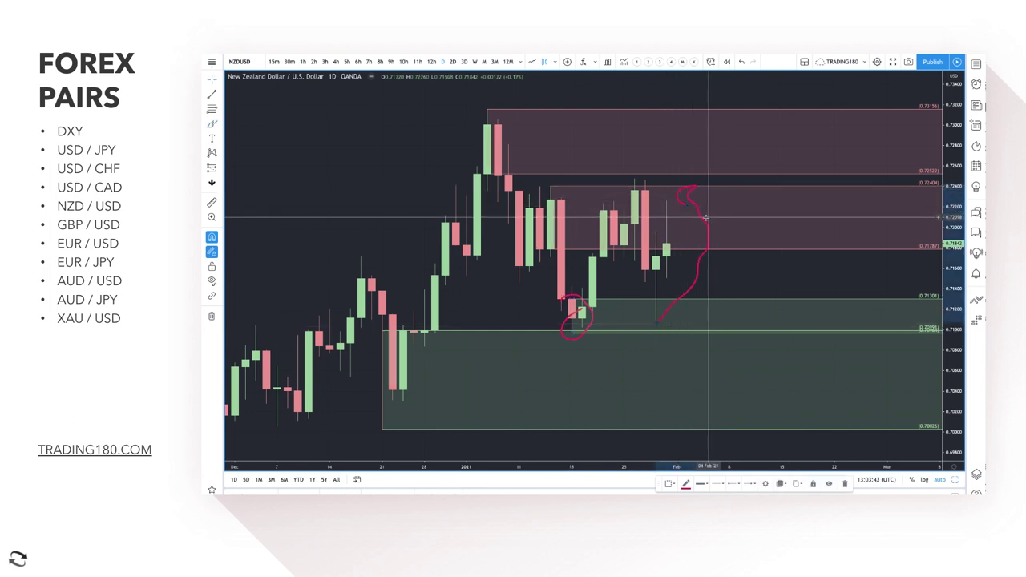
{"action": "scroll", "coordinate": [699, 218], "scroll_direction": "down", "scroll_amount": 5}
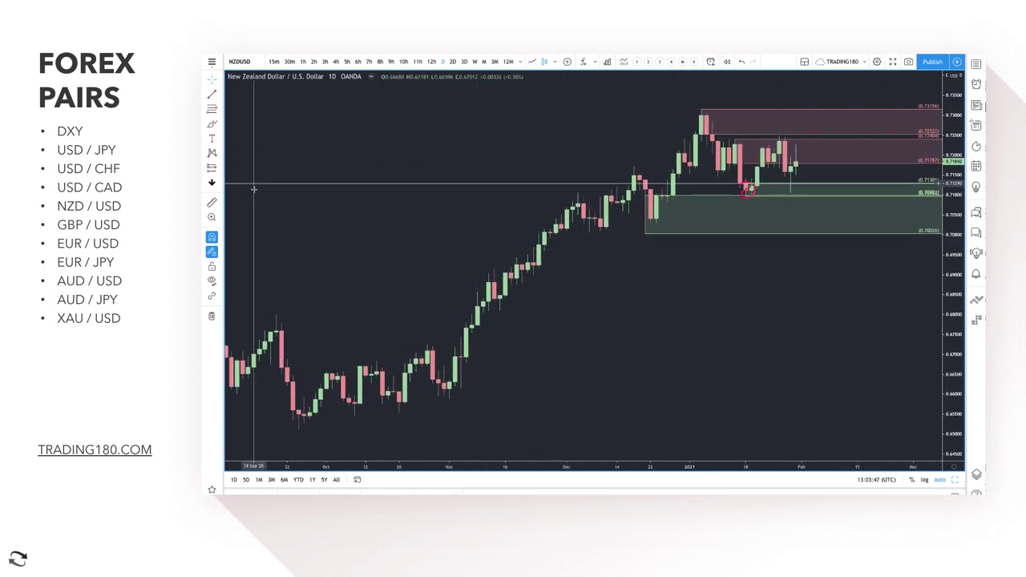
{"action": "mouse_move", "coordinate": [468, 356]}
{"action": "left_mouse_down"}
{"action": "mouse_move", "coordinate": [440, 390]}
{"action": "mouse_move", "coordinate": [463, 354]}
{"action": "left_mouse_up"}
{"action": "scroll", "coordinate": [690, 239], "scroll_direction": "down", "scroll_amount": 6}
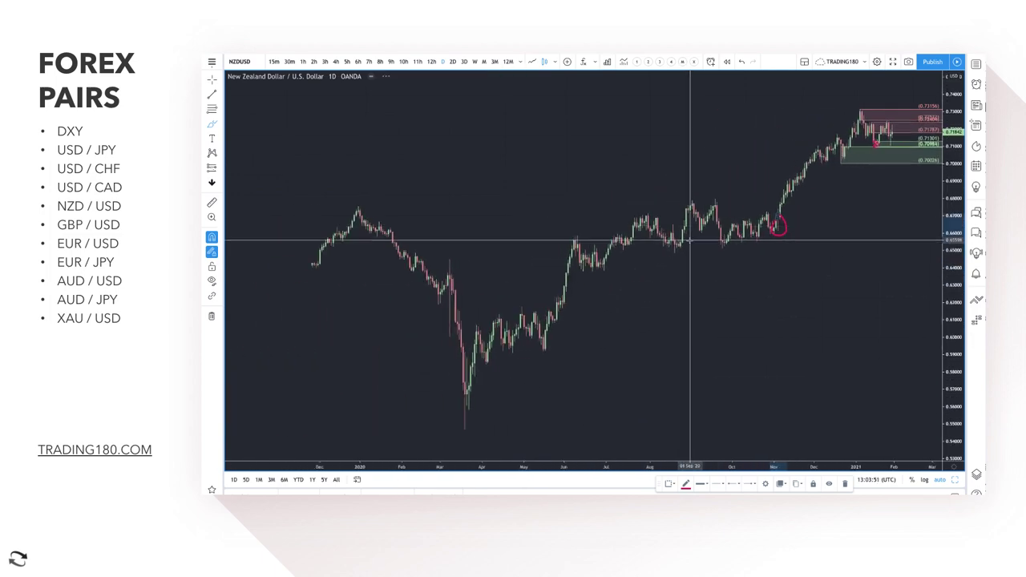
{"action": "scroll", "coordinate": [686, 235], "scroll_direction": "down", "scroll_amount": 6}
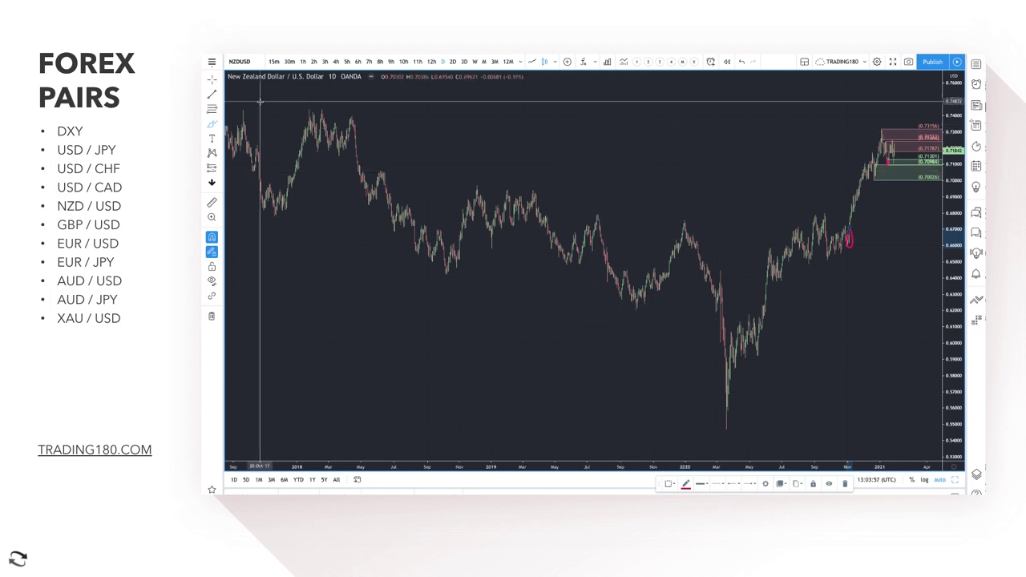
{"action": "left_click", "coordinate": [221, 125]}
{"action": "left_click", "coordinate": [247, 173]}
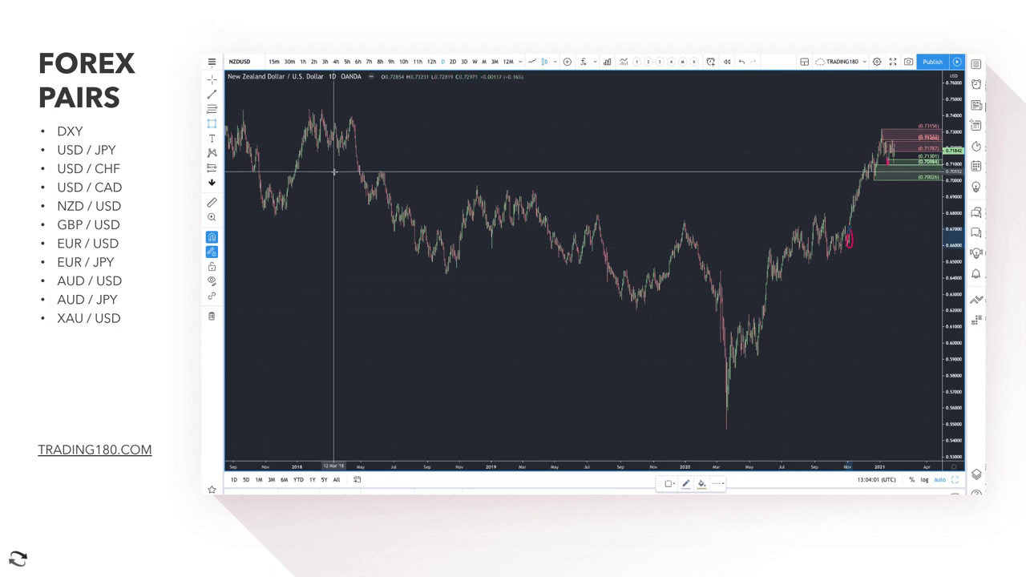
Draw a thin yellow band across the NZD/USD level from March 2018 onward.
{"action": "left_click_drag", "start_coordinate": [335, 170], "coordinate": [926, 174]}
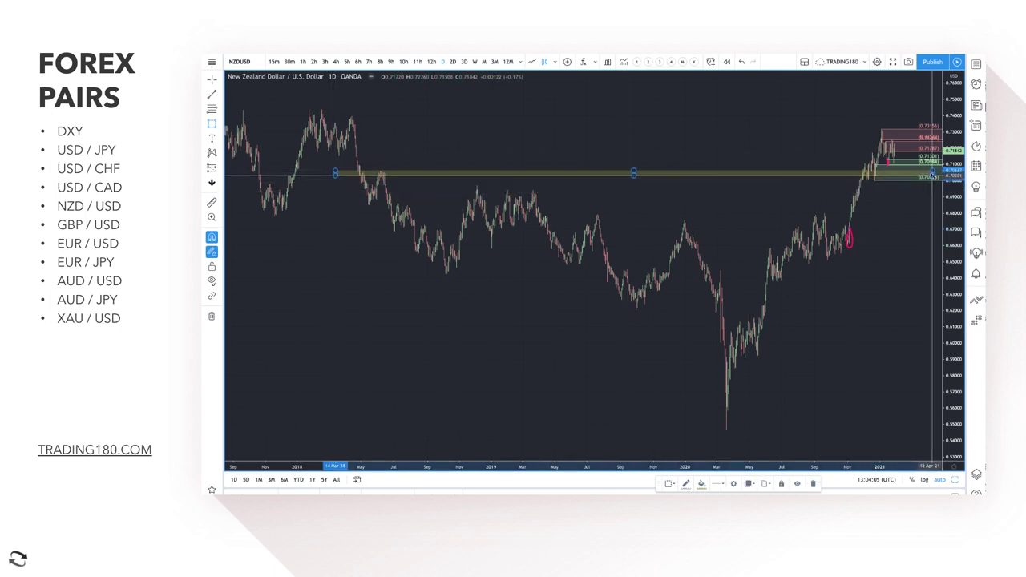
{"action": "scroll", "coordinate": [894, 210], "scroll_direction": "up", "scroll_amount": 6}
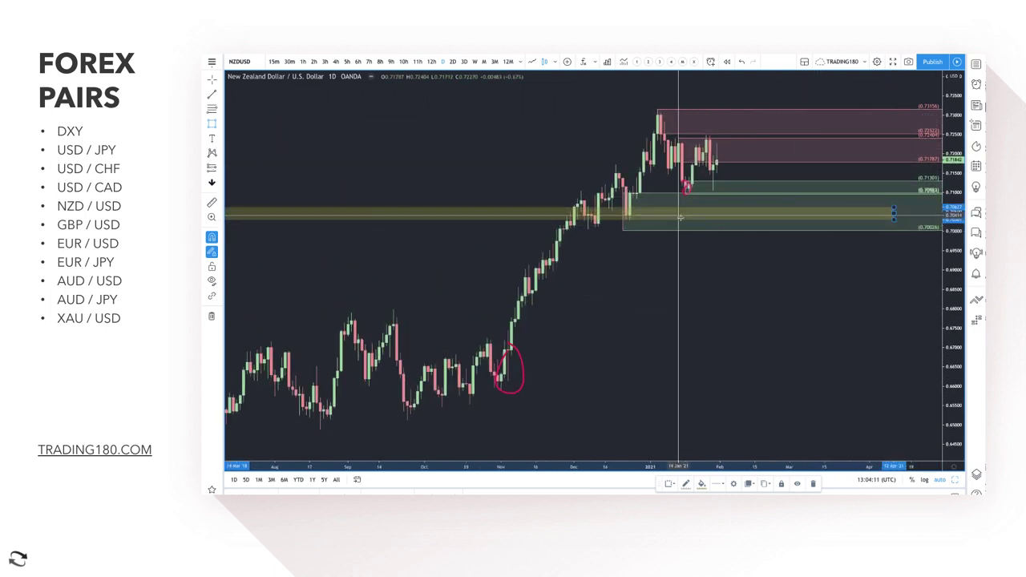
{"action": "scroll", "coordinate": [594, 197], "scroll_direction": "up", "scroll_amount": 3}
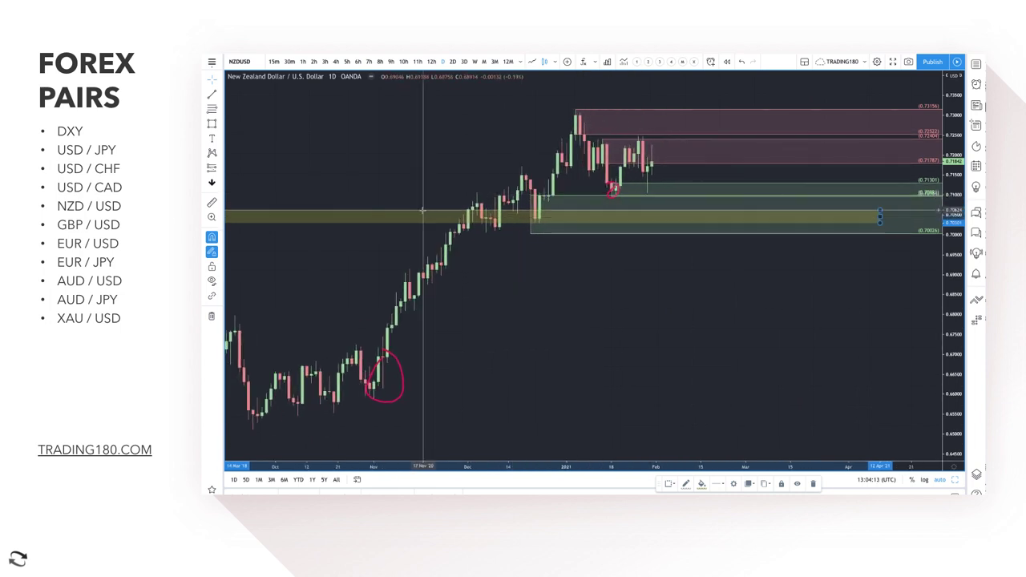
Add a second thin yellow band from 02 Dec '20 around 0.711–0.709.
{"action": "left_click", "coordinate": [213, 125]}
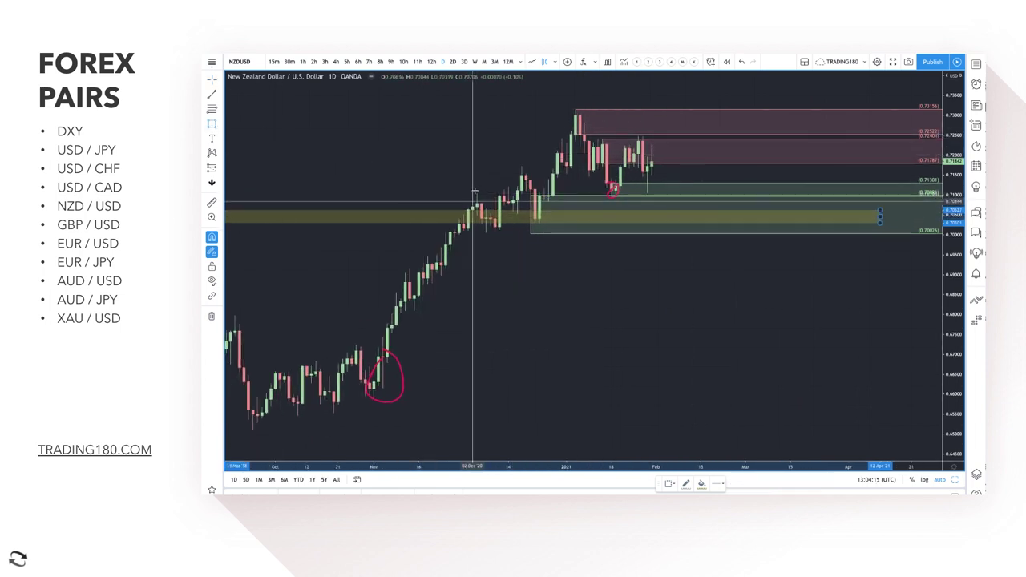
{"action": "left_click", "coordinate": [476, 194]}
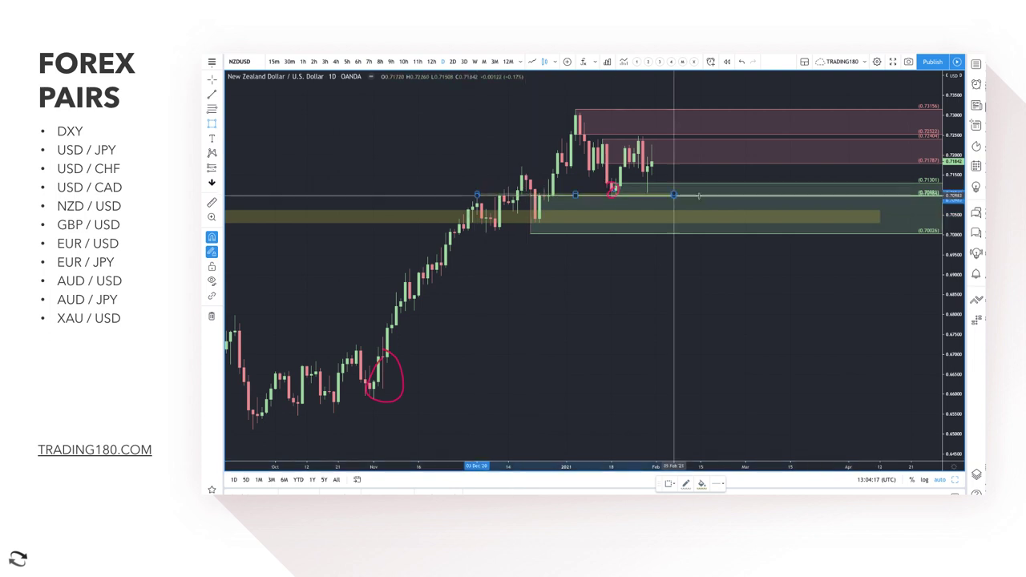
{"action": "left_click", "coordinate": [863, 191]}
{"action": "scroll", "coordinate": [728, 240], "scroll_direction": "up", "scroll_amount": 5}
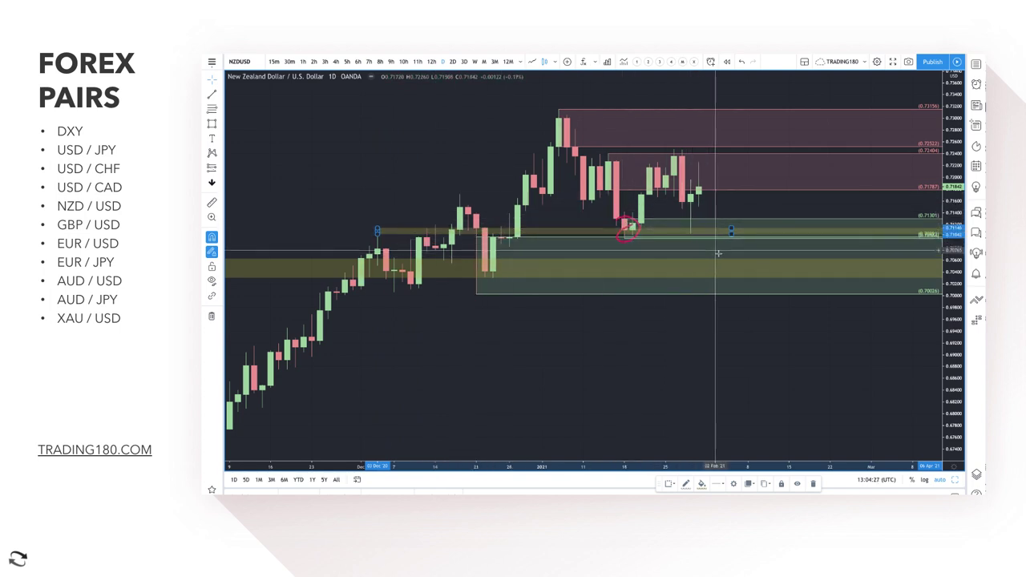
Brush NZD/USD paths from the last candle: up toward supply, down into the lower yellow band.
{"action": "left_click", "coordinate": [218, 126]}
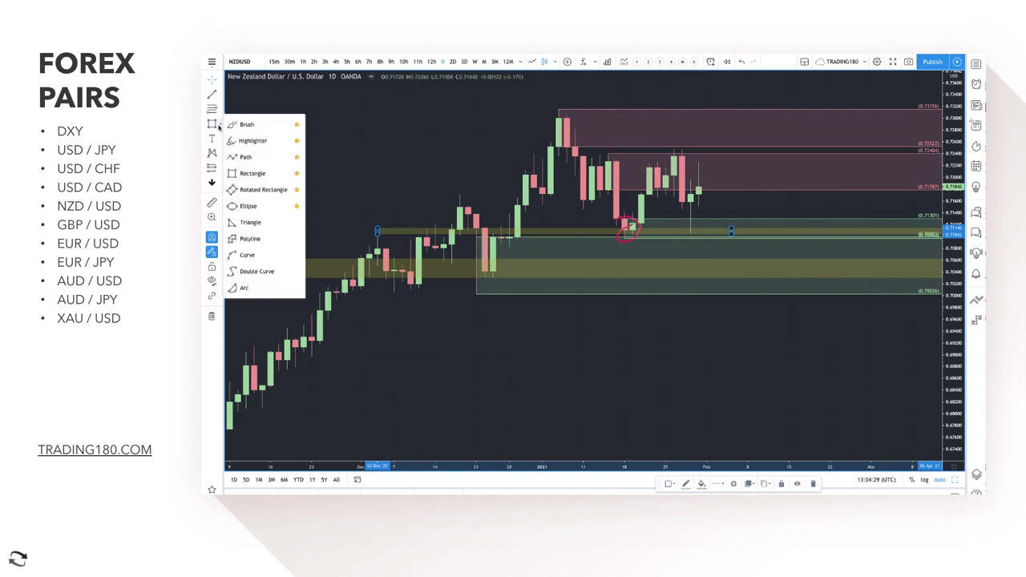
{"action": "left_click", "coordinate": [245, 125]}
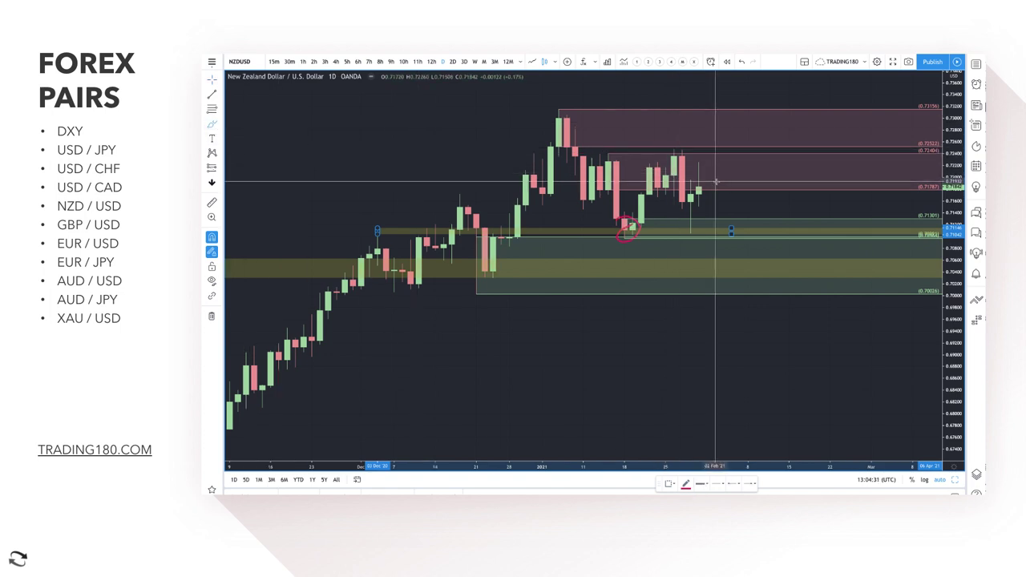
{"action": "mouse_move", "coordinate": [700, 188]}
{"action": "left_mouse_down"}
{"action": "mouse_move", "coordinate": [743, 92]}
{"action": "mouse_move", "coordinate": [767, 184]}
{"action": "mouse_move", "coordinate": [789, 148]}
{"action": "left_mouse_up"}
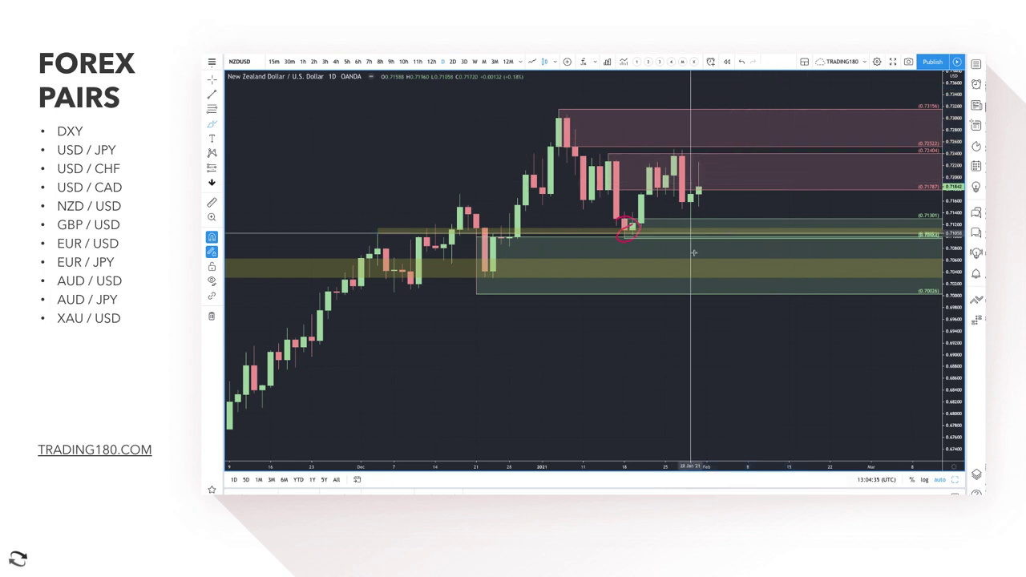
{"action": "mouse_move", "coordinate": [699, 195]}
{"action": "left_mouse_down"}
{"action": "mouse_move", "coordinate": [731, 274]}
{"action": "mouse_move", "coordinate": [749, 262]}
{"action": "left_mouse_up"}
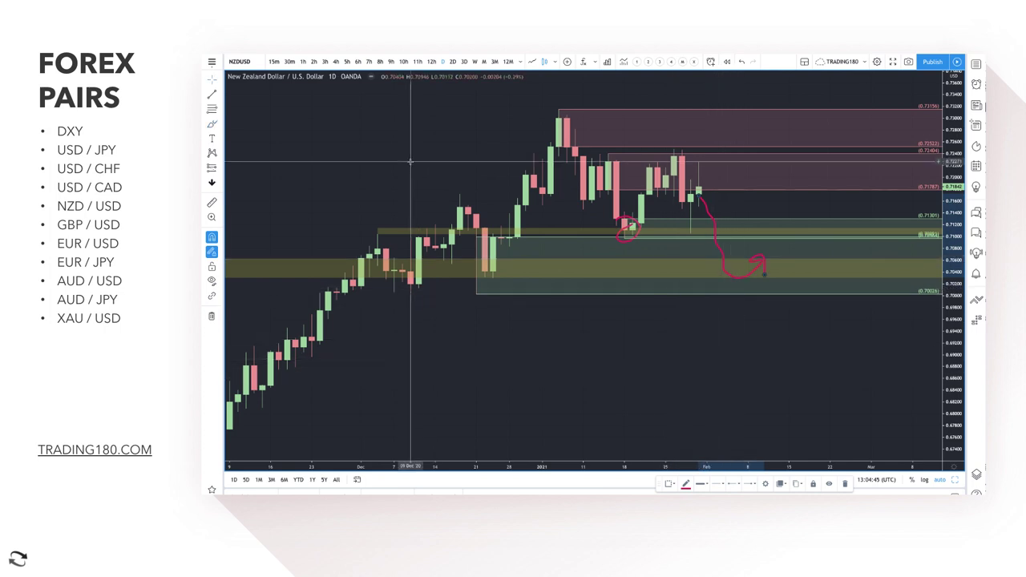
{"action": "left_click", "coordinate": [212, 124]}
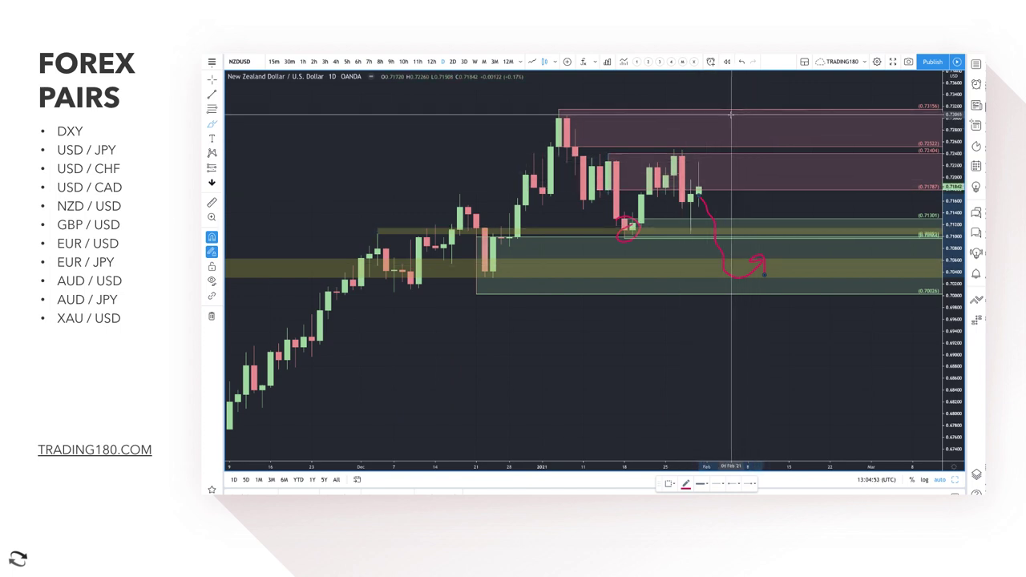
{"action": "mouse_move", "coordinate": [731, 116]}
{"action": "left_mouse_down"}
{"action": "mouse_move", "coordinate": [719, 134]}
{"action": "mouse_move", "coordinate": [769, 167]}
{"action": "left_mouse_up"}
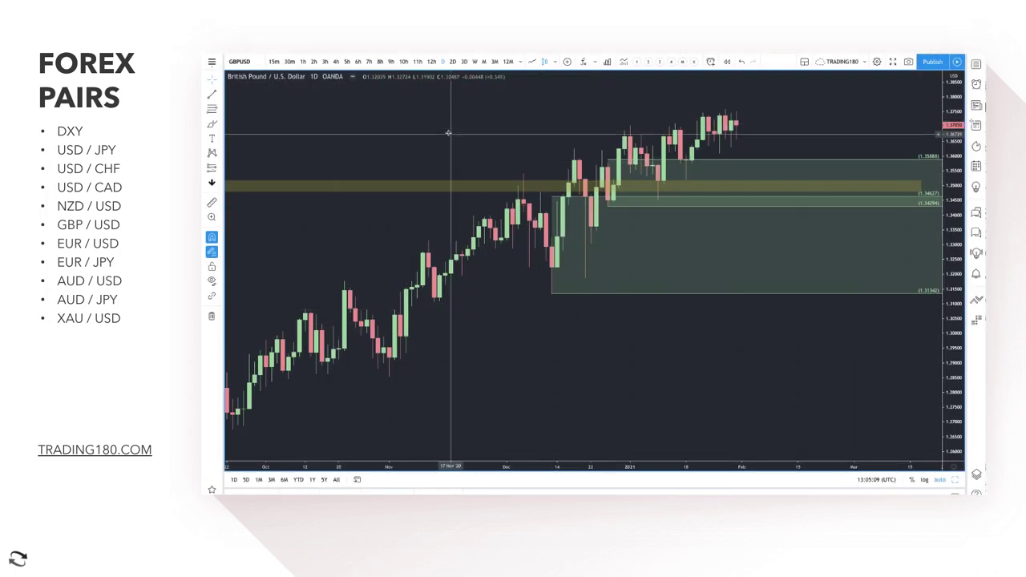
Zoom the GBP/USD chart out and back in to review its zones over longer history.
{"action": "scroll", "coordinate": [382, 227], "scroll_direction": "down", "scroll_amount": 2}
{"action": "scroll", "coordinate": [457, 265], "scroll_direction": "down", "scroll_amount": 5}
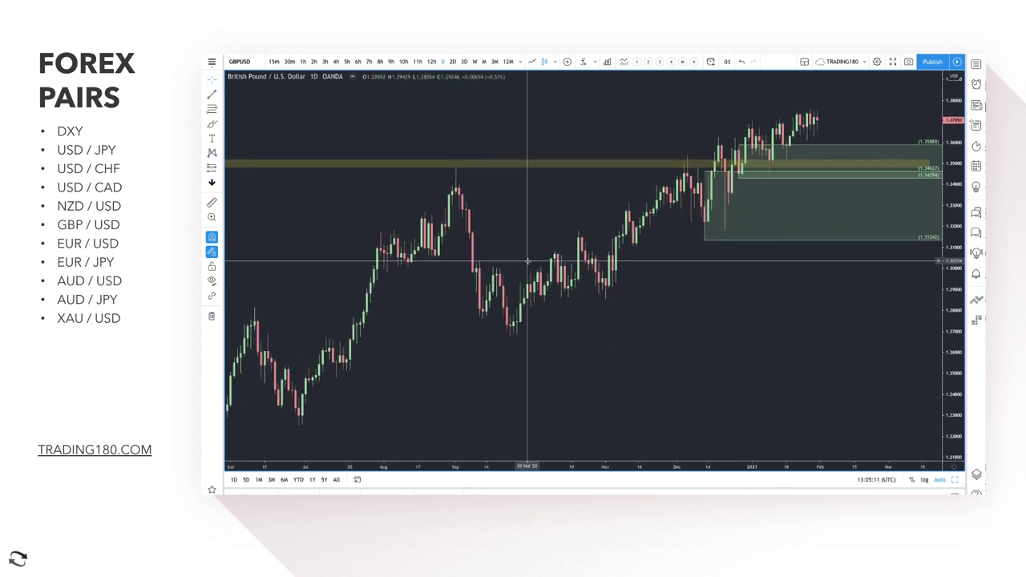
{"action": "scroll", "coordinate": [528, 261], "scroll_direction": "up", "scroll_amount": 5}
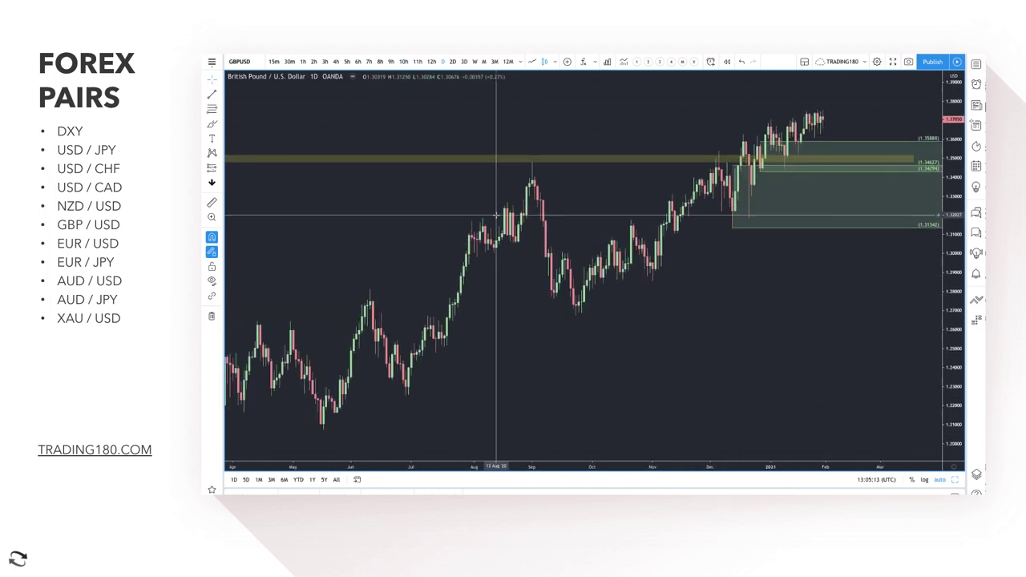
{"action": "scroll", "coordinate": [598, 206], "scroll_direction": "up", "scroll_amount": 3}
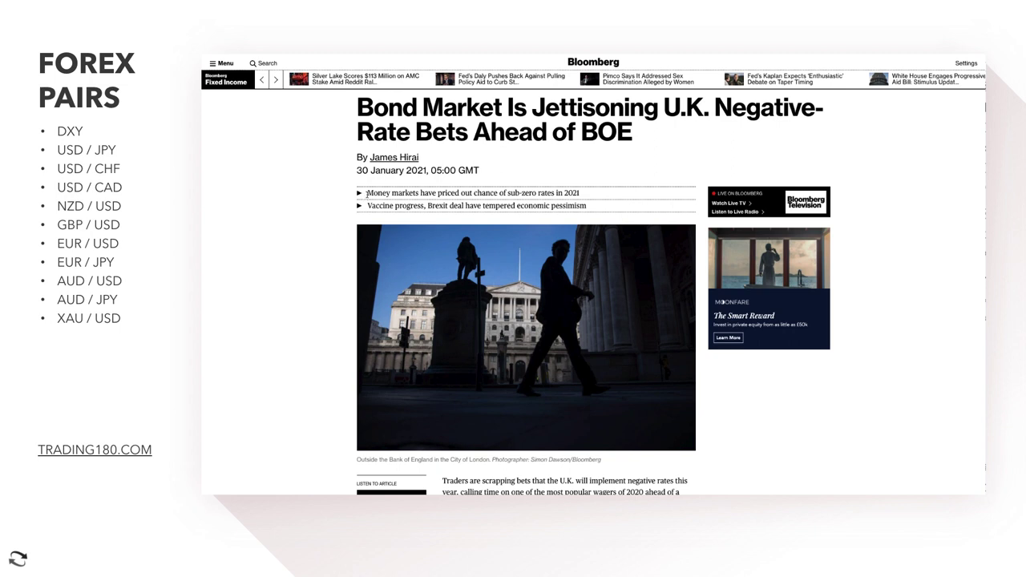
Highlight the sub-zero rates summary bullet and the words 'Bond Market' in the headline.
{"action": "left_click_drag", "start_coordinate": [367, 193], "coordinate": [578, 200]}
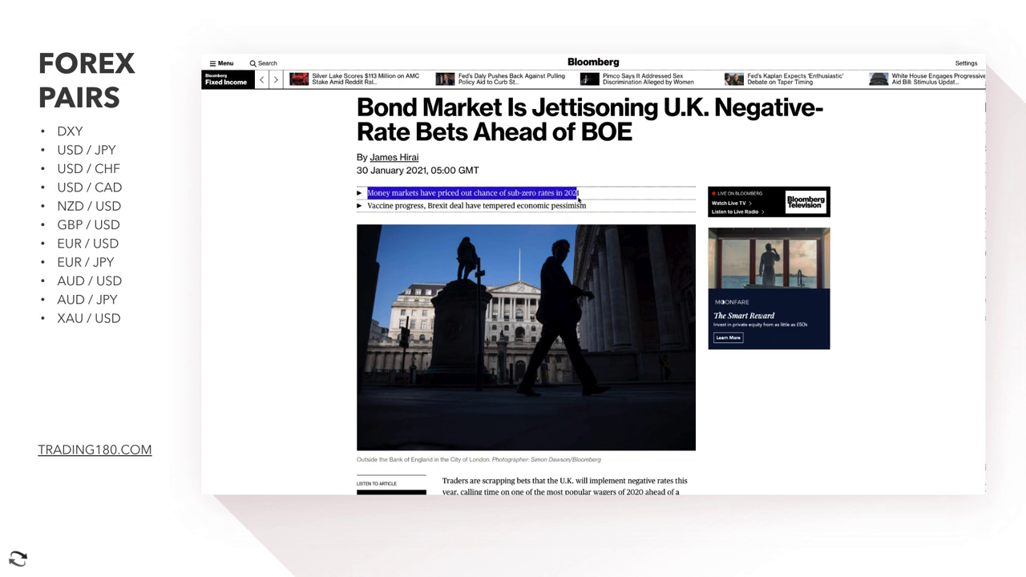
{"action": "left_click", "coordinate": [592, 197]}
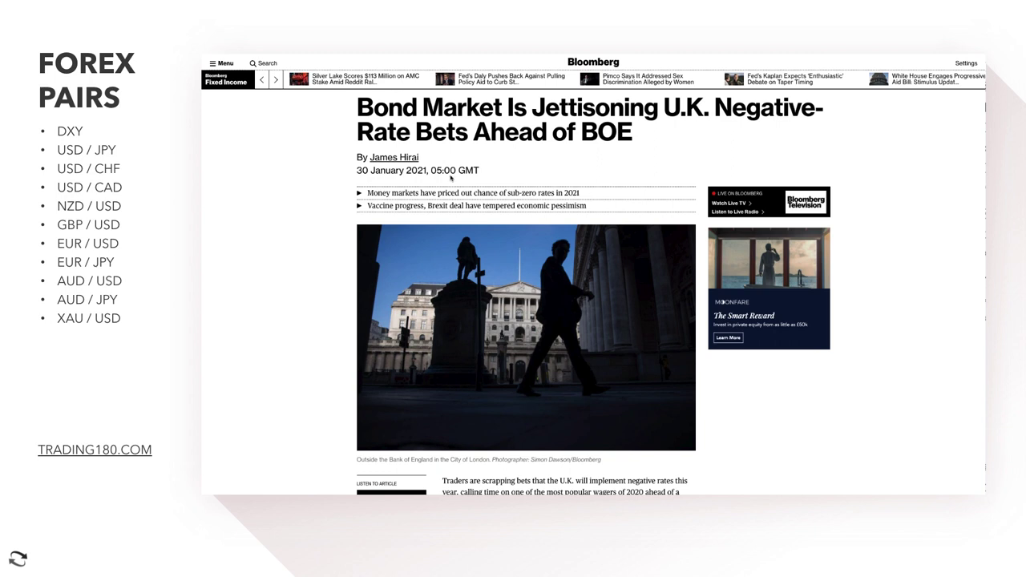
{"action": "left_click_drag", "start_coordinate": [359, 107], "coordinate": [503, 111]}
Highlight the 'Vaccine progress' summary bullet of the negative-rate article.
{"action": "left_click_drag", "start_coordinate": [368, 206], "coordinate": [589, 206]}
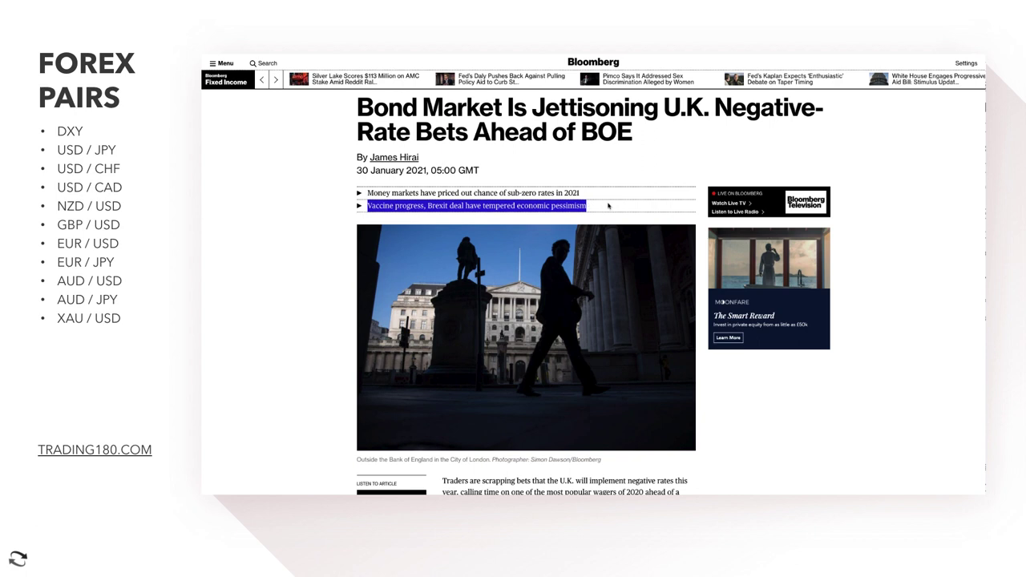
{"action": "left_click", "coordinate": [609, 206]}
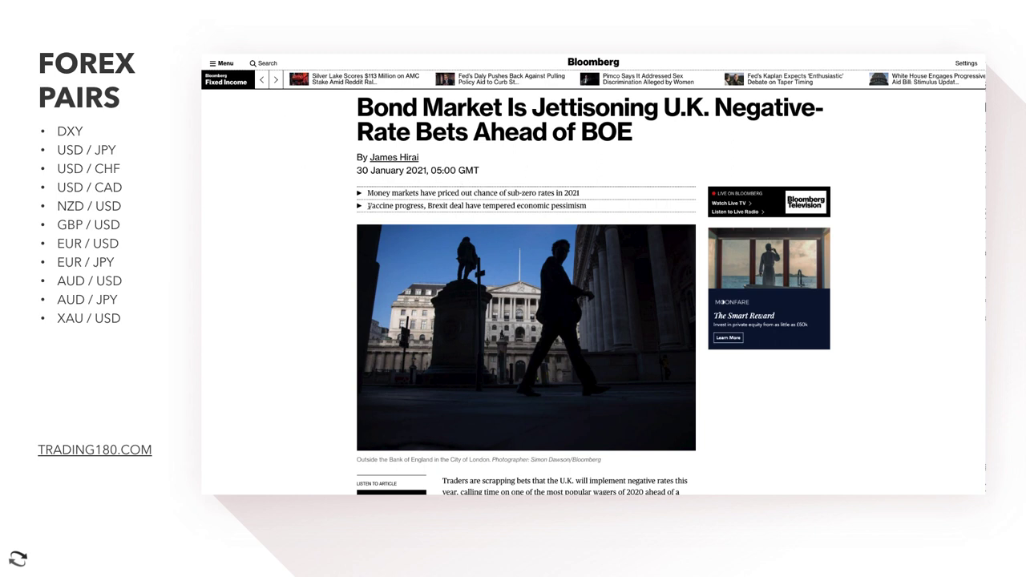
{"action": "left_click_drag", "start_coordinate": [367, 205], "coordinate": [587, 205]}
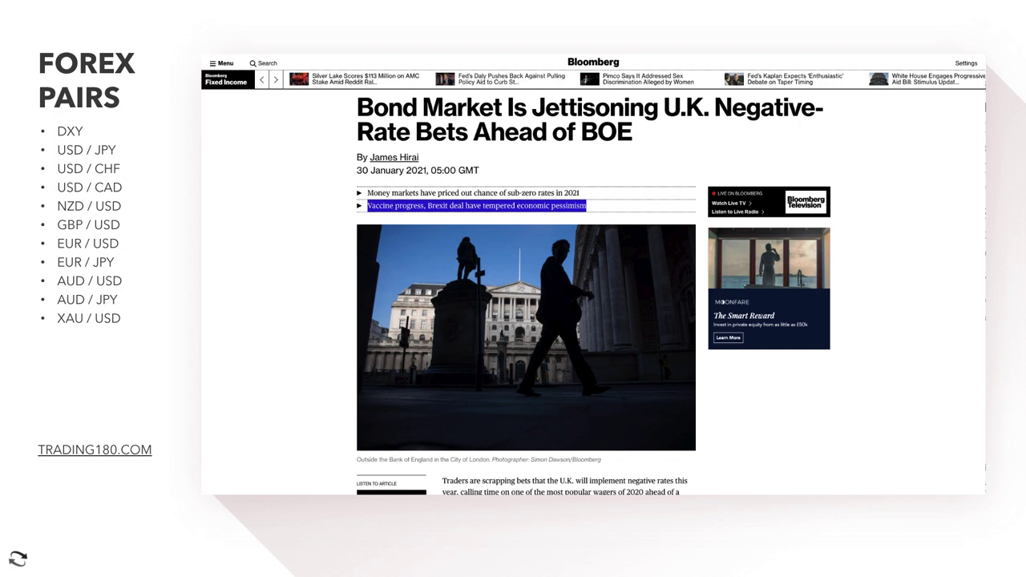
Go back to the 'BOE Unlikely to Cut Rates' article and highlight its headline and bullets.
{"action": "key", "text": "super+bracketleft"}
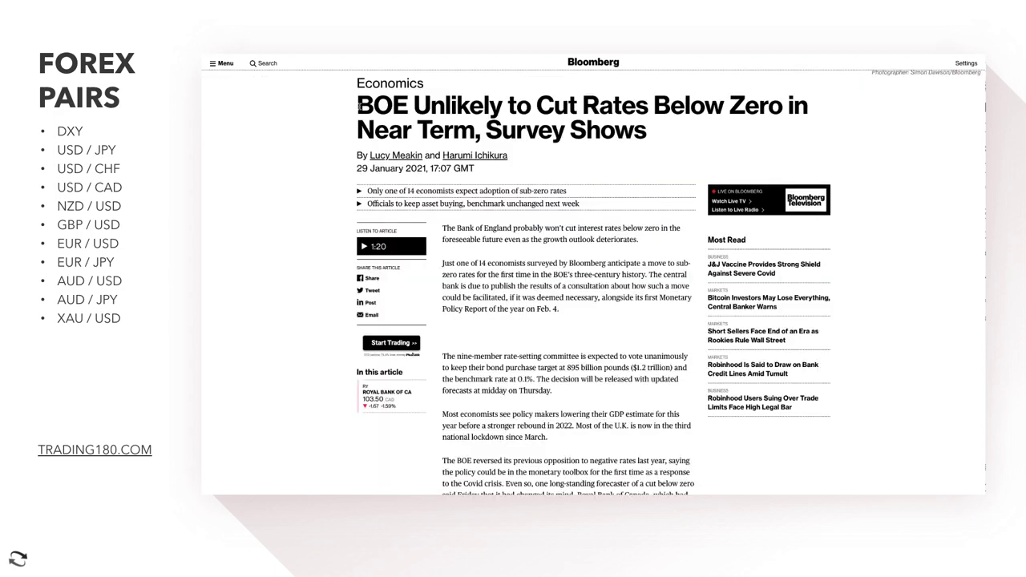
{"action": "left_click_drag", "start_coordinate": [359, 106], "coordinate": [669, 142]}
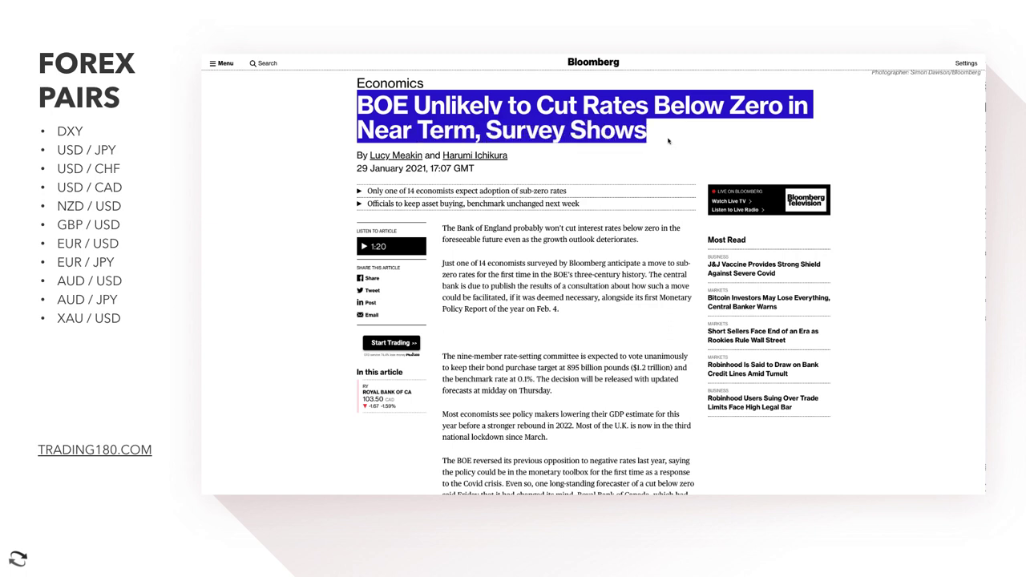
{"action": "left_click_drag", "start_coordinate": [368, 191], "coordinate": [582, 207]}
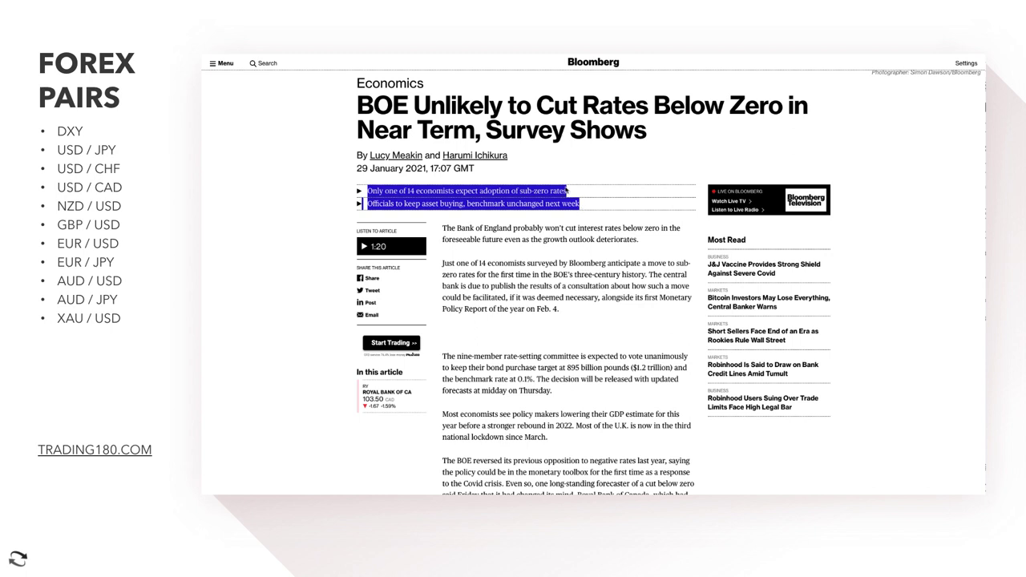
{"action": "left_click", "coordinate": [570, 180]}
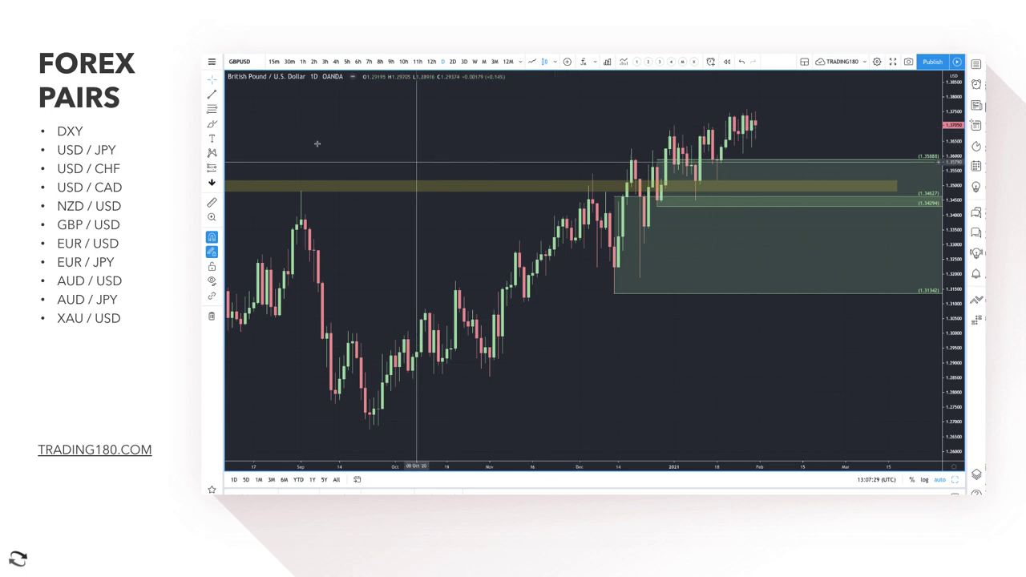
Brush a projected GBP/USD path dipping to about 1.349 and rallying back up.
{"action": "left_click", "coordinate": [211, 123]}
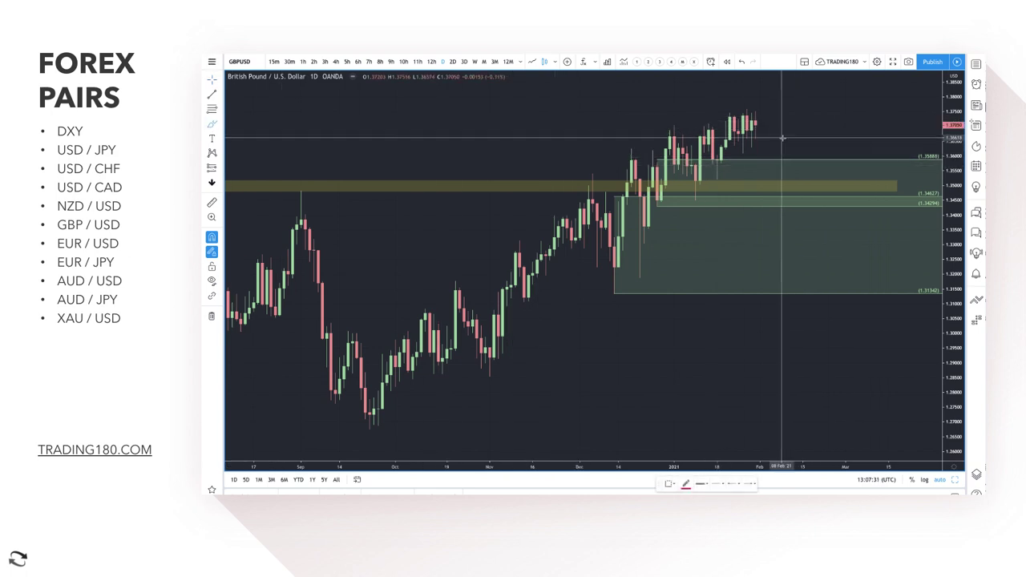
{"action": "mouse_move", "coordinate": [756, 124]}
{"action": "left_mouse_down"}
{"action": "mouse_move", "coordinate": [775, 174]}
{"action": "mouse_move", "coordinate": [822, 147]}
{"action": "mouse_move", "coordinate": [835, 165]}
{"action": "left_mouse_up"}
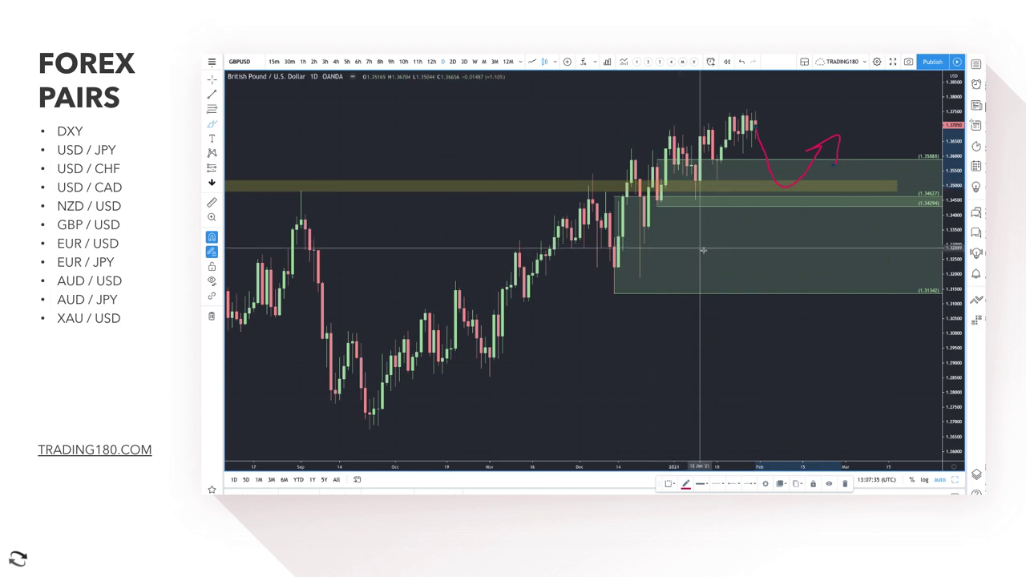
{"action": "scroll", "coordinate": [509, 244], "scroll_direction": "down", "scroll_amount": 1}
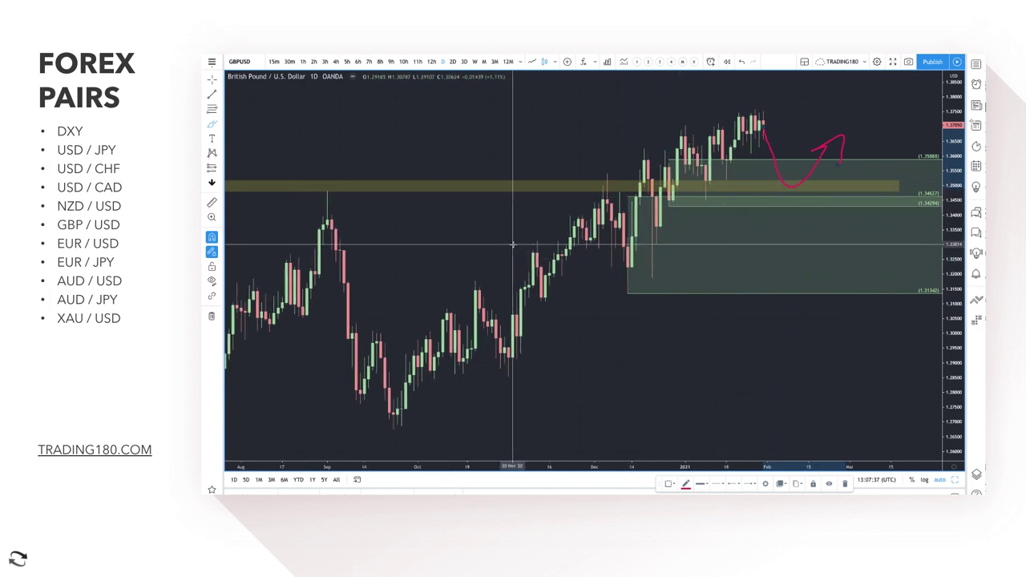
{"action": "scroll", "coordinate": [513, 244], "scroll_direction": "up", "scroll_amount": 2}
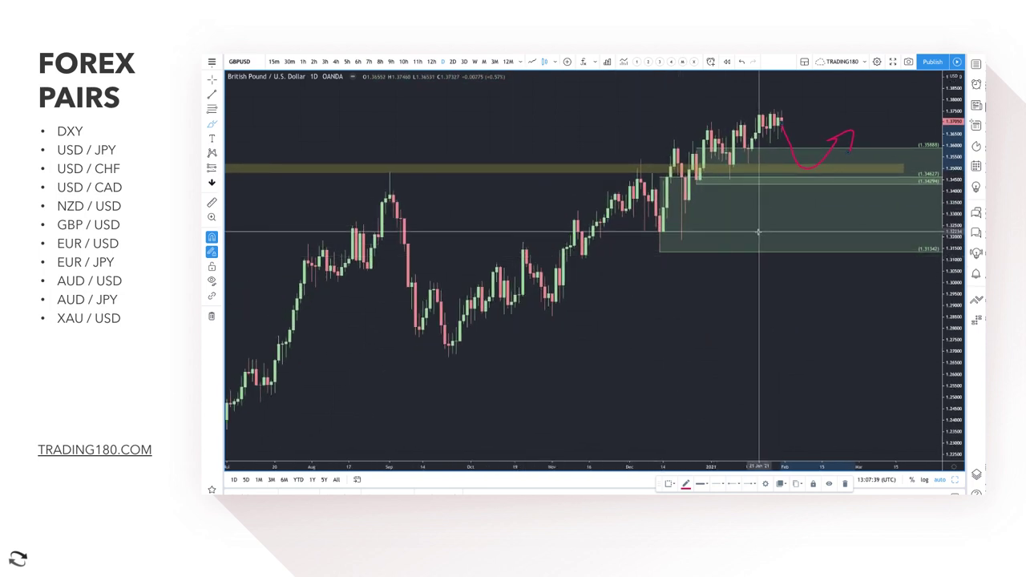
Circle the September, December and January highs at the yellow zone and sketch January's swings.
{"action": "mouse_move", "coordinate": [382, 170]}
{"action": "left_mouse_down"}
{"action": "mouse_move", "coordinate": [400, 167]}
{"action": "mouse_move", "coordinate": [366, 166]}
{"action": "left_mouse_up"}
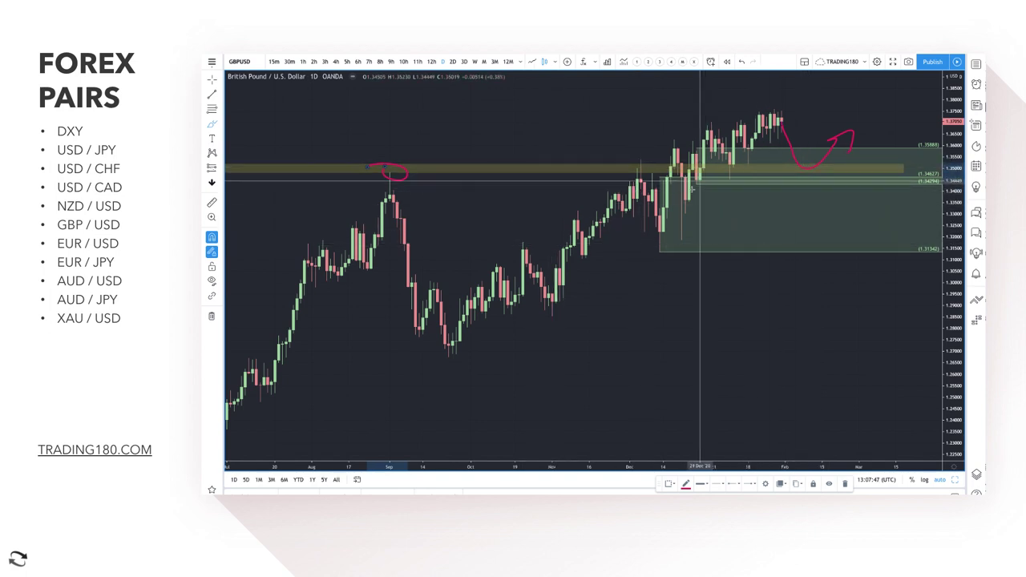
{"action": "left_click_drag", "start_coordinate": [642, 162], "coordinate": [656, 164]}
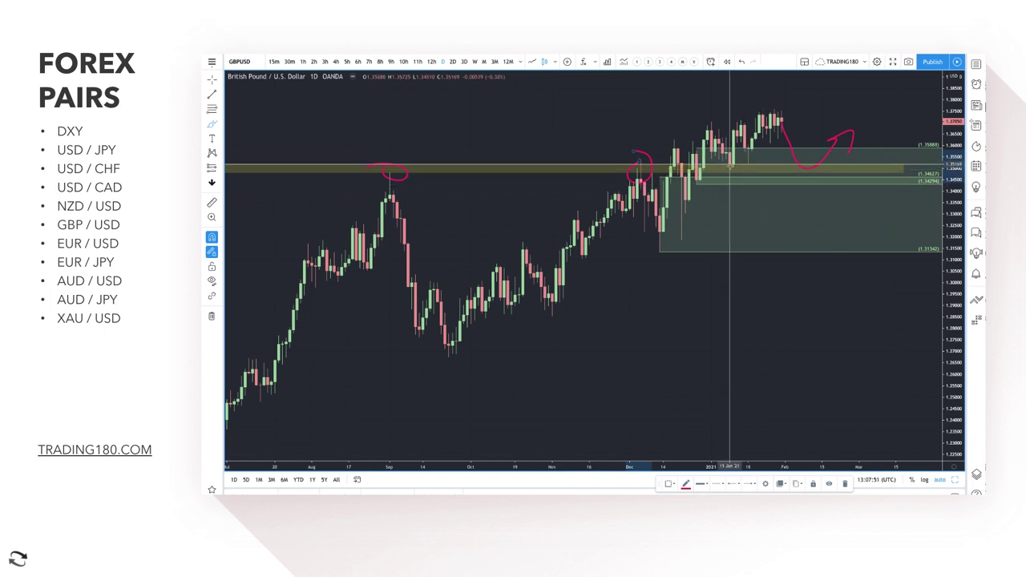
{"action": "left_click_drag", "start_coordinate": [730, 160], "coordinate": [740, 163]}
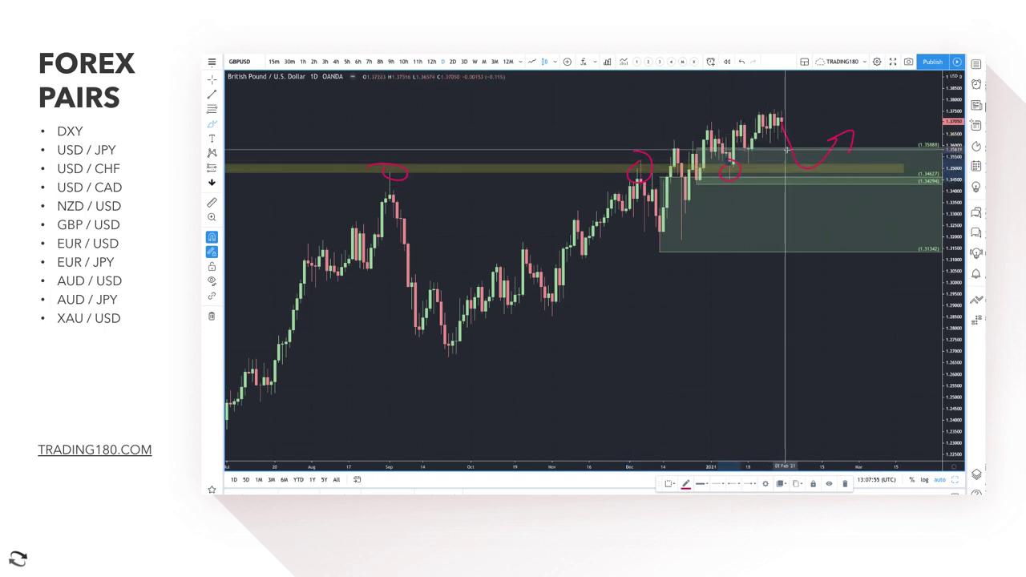
{"action": "mouse_move", "coordinate": [718, 173]}
{"action": "left_mouse_down"}
{"action": "mouse_move", "coordinate": [737, 120]}
{"action": "mouse_move", "coordinate": [782, 120]}
{"action": "left_mouse_up"}
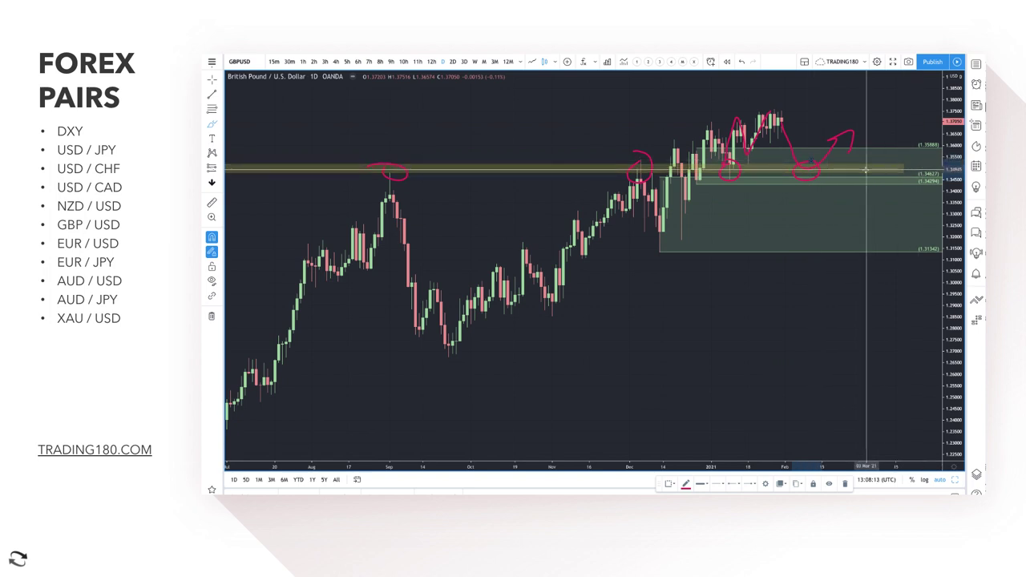
Check GBP/USD on 1-hour candles, return to daily, and scroll back to the 2018 peak.
{"action": "scroll", "coordinate": [391, 175], "scroll_direction": "down", "scroll_amount": 1}
{"action": "scroll", "coordinate": [390, 174], "scroll_direction": "down", "scroll_amount": 1}
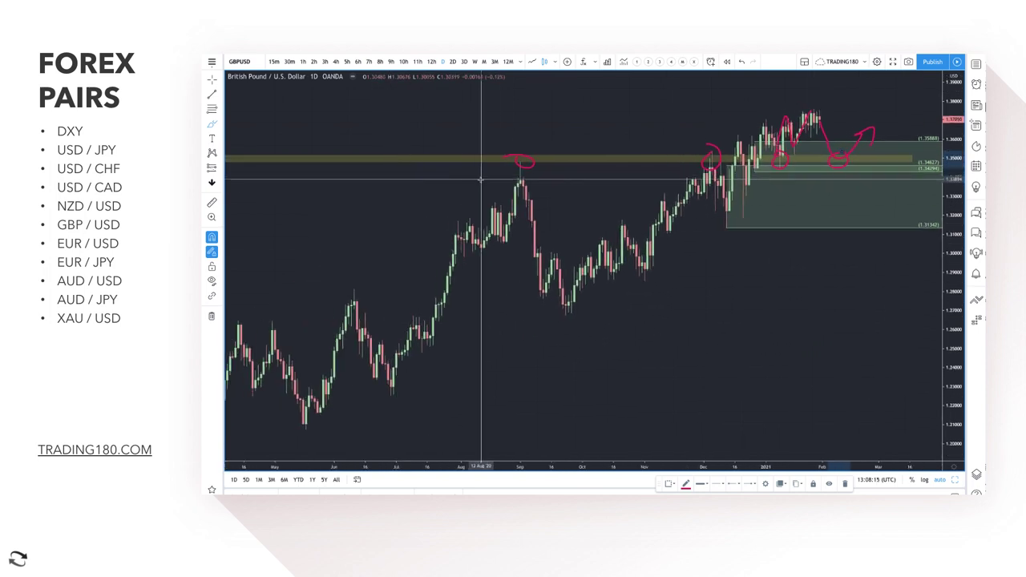
{"action": "scroll", "coordinate": [713, 165], "scroll_direction": "up", "scroll_amount": 5}
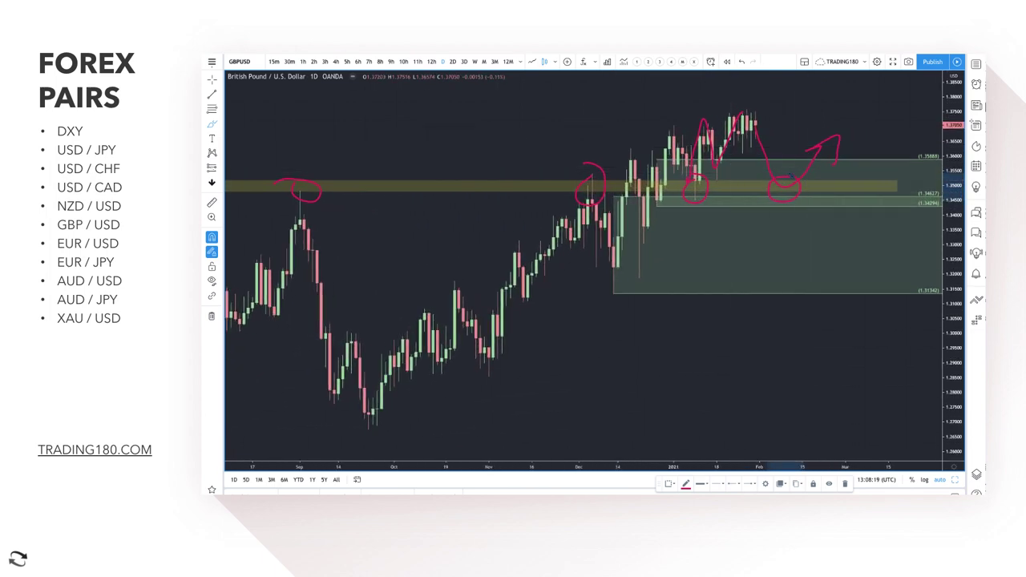
{"action": "left_click", "coordinate": [303, 61]}
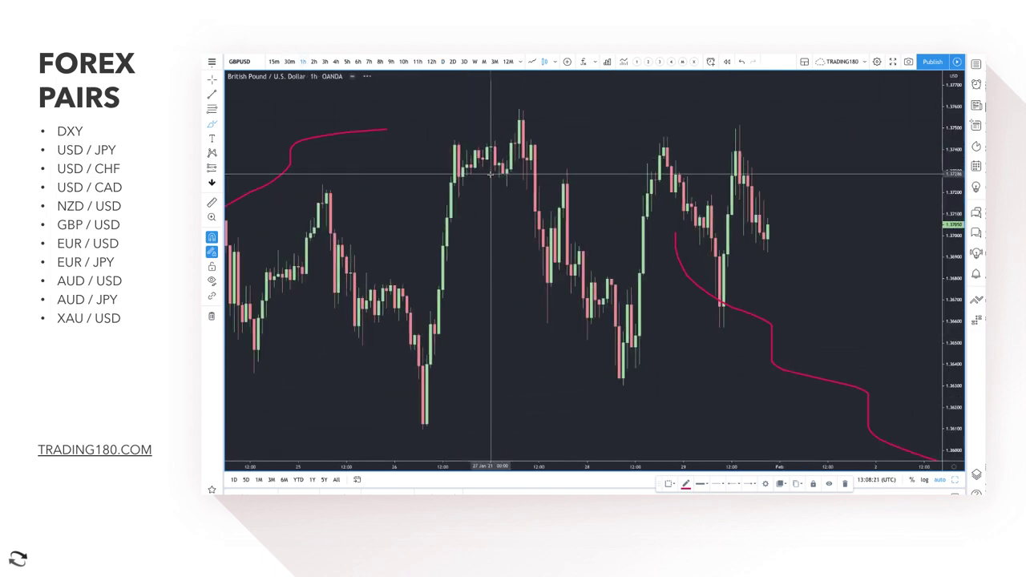
{"action": "scroll", "coordinate": [490, 173], "scroll_direction": "down", "scroll_amount": 4}
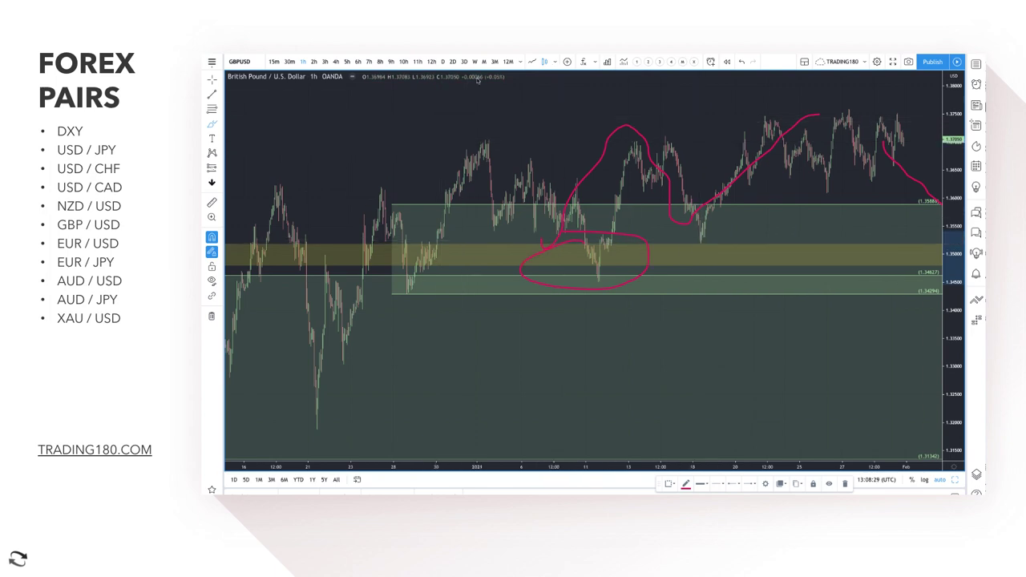
{"action": "left_click", "coordinate": [442, 61]}
{"action": "scroll", "coordinate": [717, 184], "scroll_direction": "up", "scroll_amount": 6}
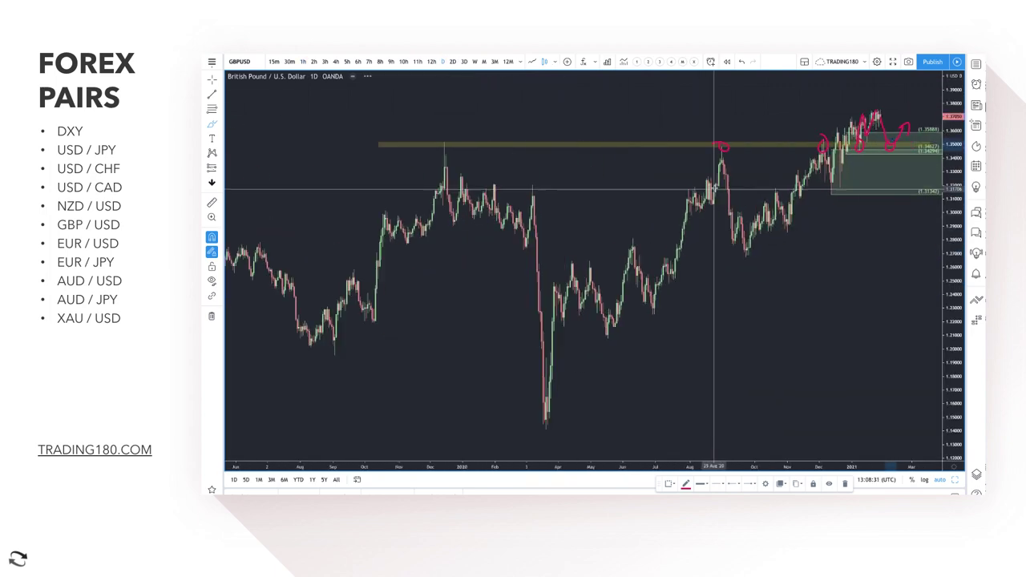
{"action": "scroll", "coordinate": [705, 196], "scroll_direction": "down", "scroll_amount": 5}
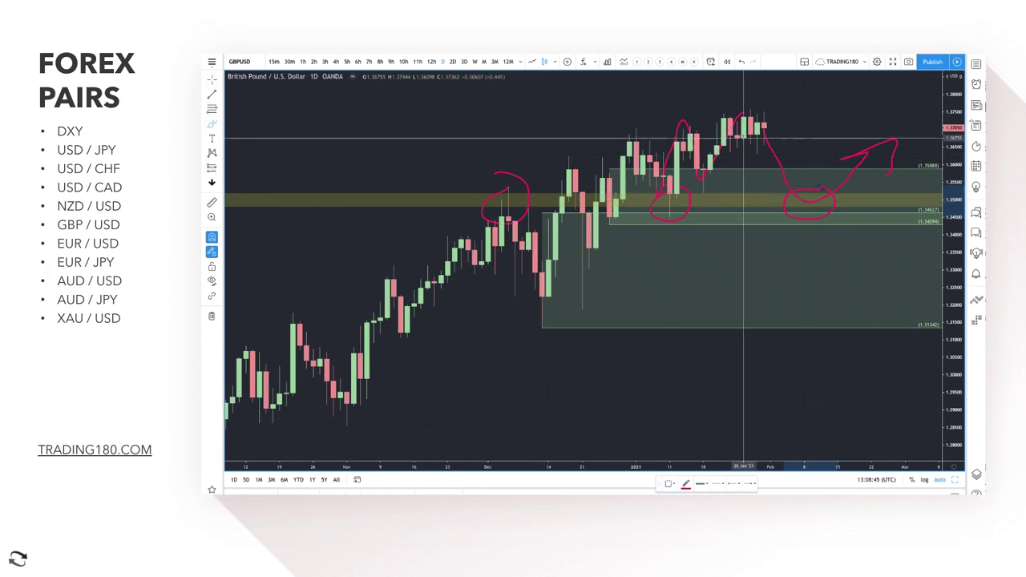
{"action": "scroll", "coordinate": [743, 136], "scroll_direction": "down", "scroll_amount": 5}
{"action": "scroll", "coordinate": [743, 137], "scroll_direction": "down", "scroll_amount": 10}
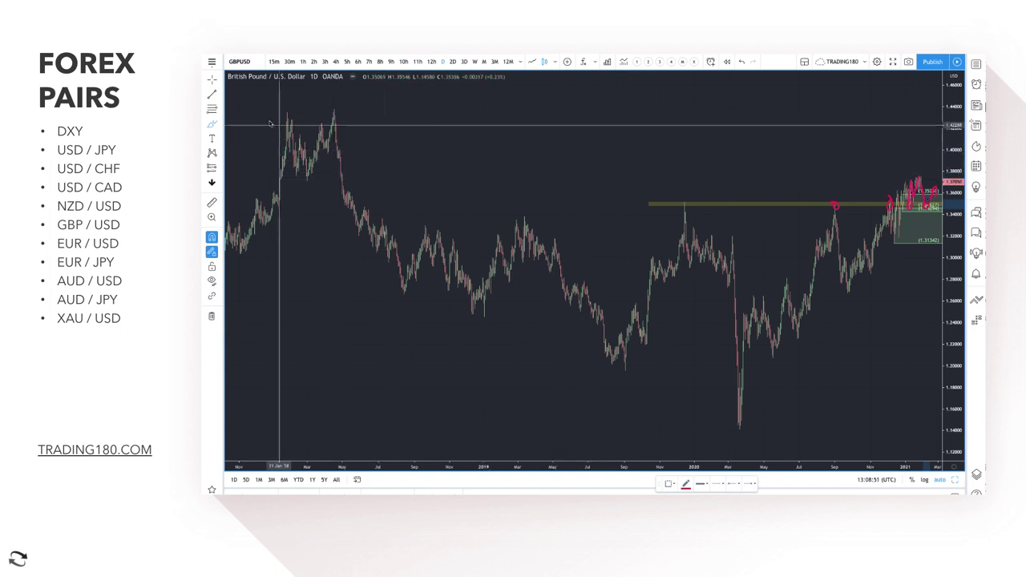
{"action": "scroll", "coordinate": [367, 131], "scroll_direction": "left", "scroll_amount": 5}
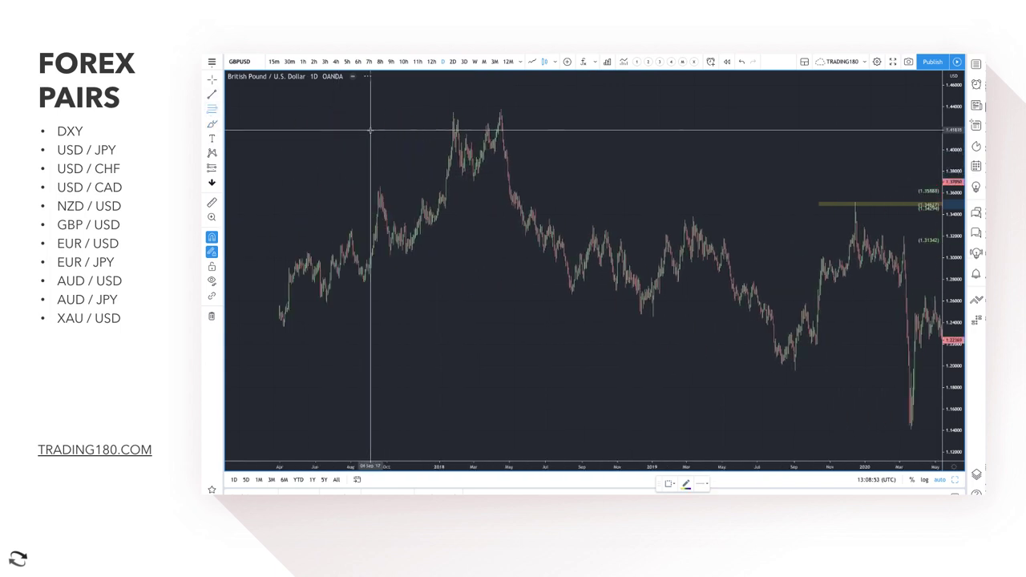
{"action": "scroll", "coordinate": [463, 121], "scroll_direction": "up", "scroll_amount": 5}
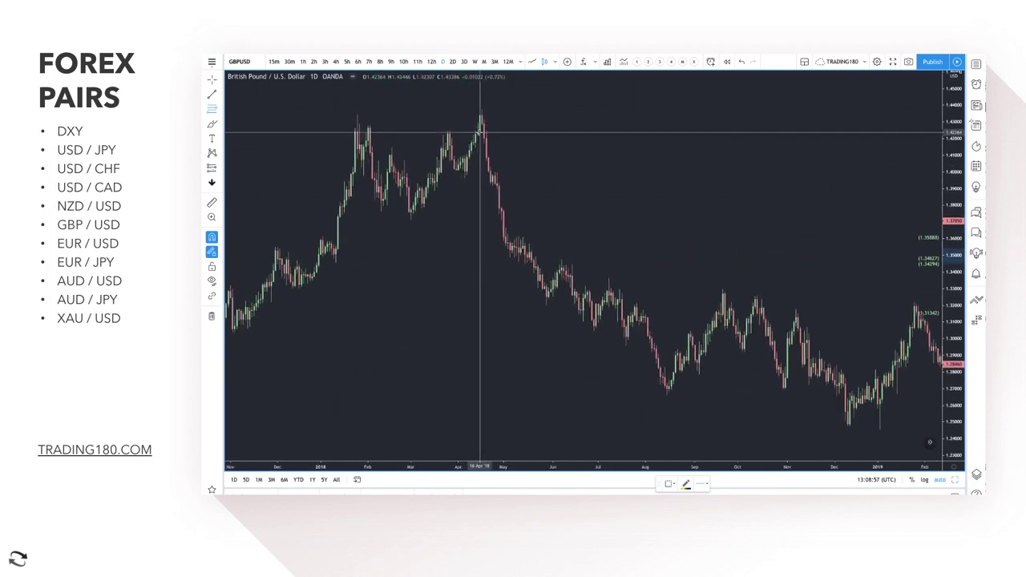
Mark a 1.42364–1.43770 zone at the April 2018 peak with the 1. SUPPLY style, plus a thin zone below.
{"action": "left_click_drag", "start_coordinate": [480, 131], "coordinate": [482, 109]}
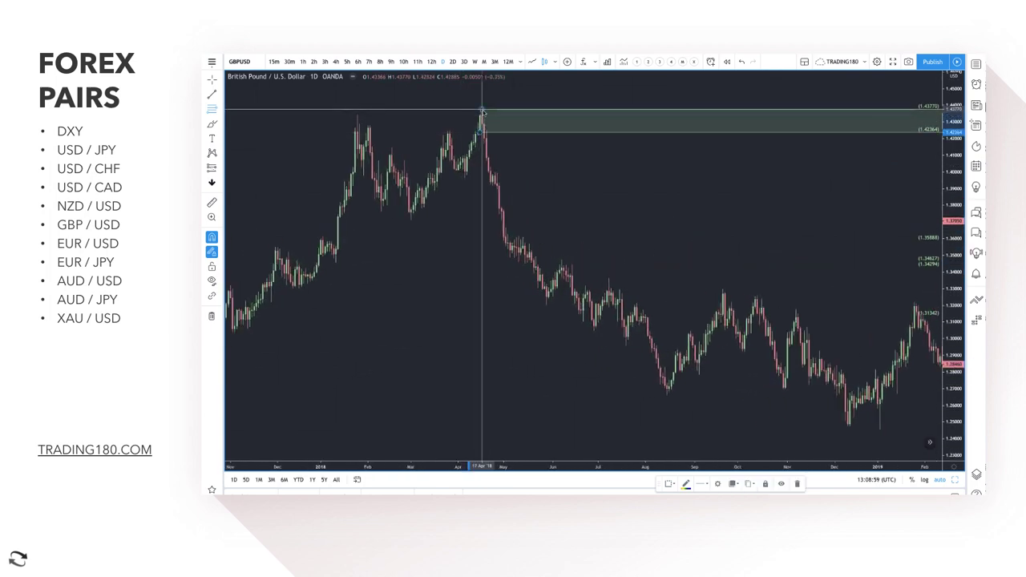
{"action": "left_click", "coordinate": [667, 487]}
{"action": "left_click", "coordinate": [680, 371]}
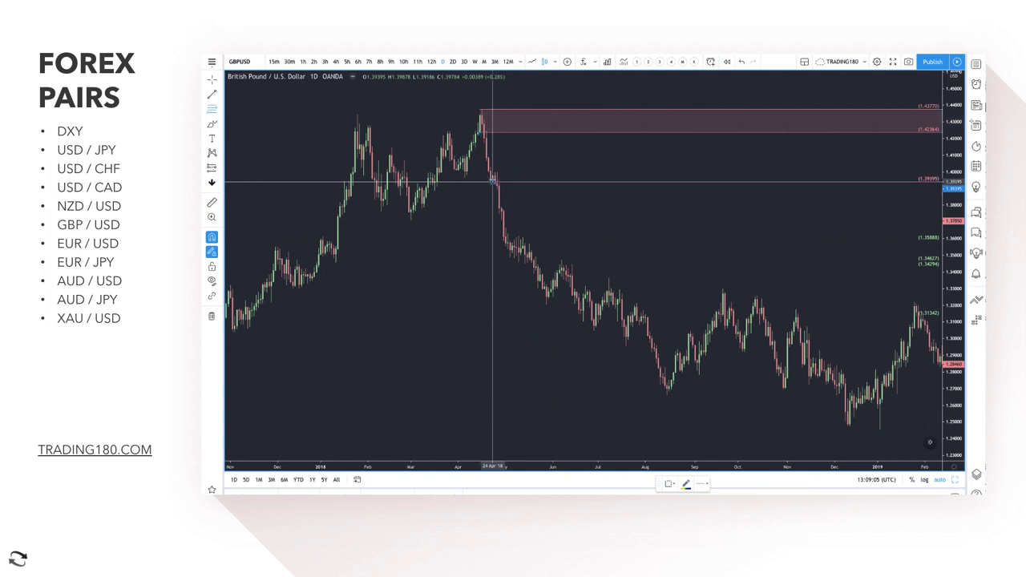
{"action": "left_click_drag", "start_coordinate": [492, 183], "coordinate": [497, 173]}
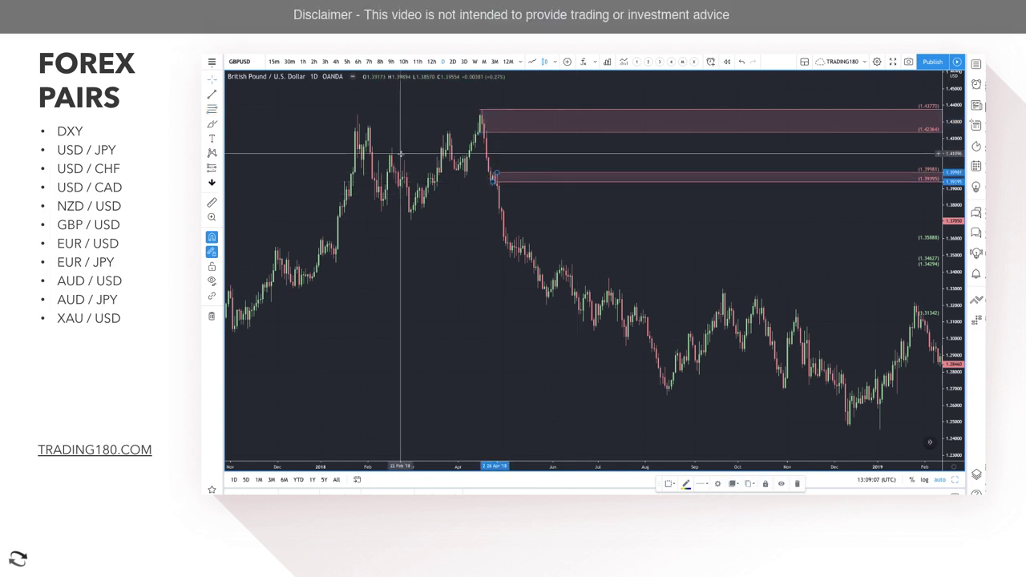
{"action": "left_click", "coordinate": [211, 124]}
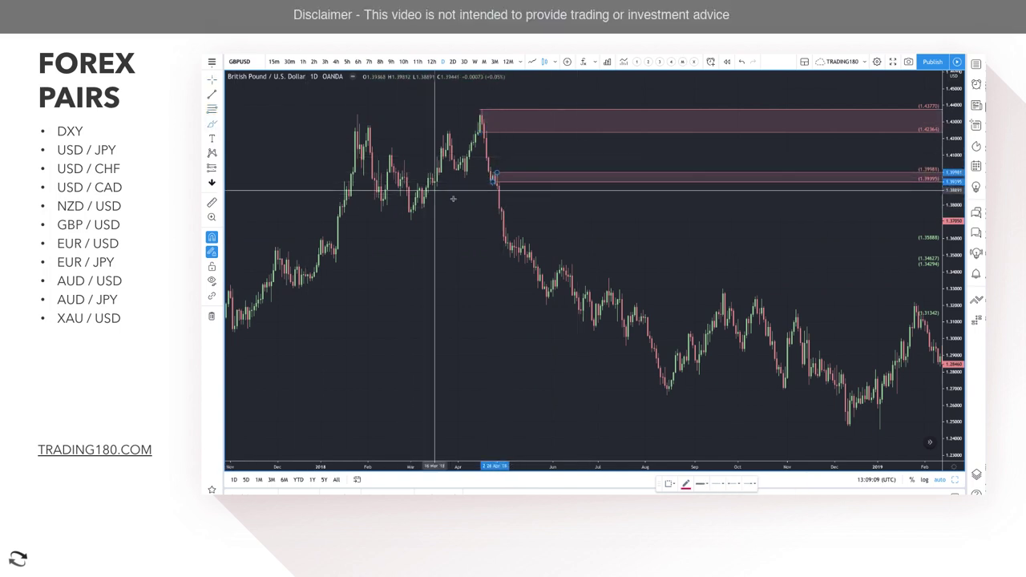
{"action": "left_click", "coordinate": [492, 182]}
{"action": "scroll", "coordinate": [616, 200], "scroll_direction": "right", "scroll_amount": 10}
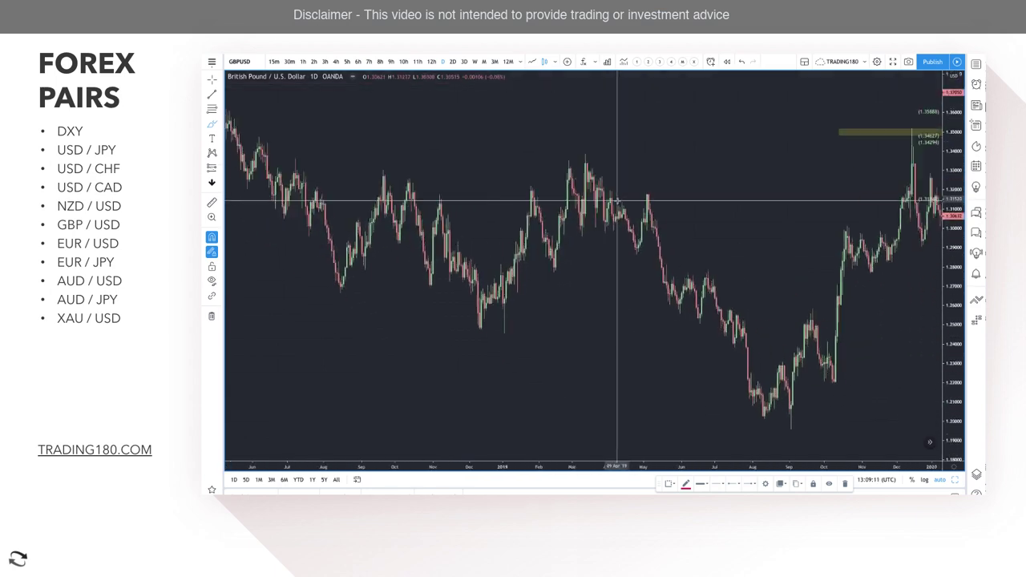
{"action": "scroll", "coordinate": [615, 200], "scroll_direction": "right", "scroll_amount": 15}
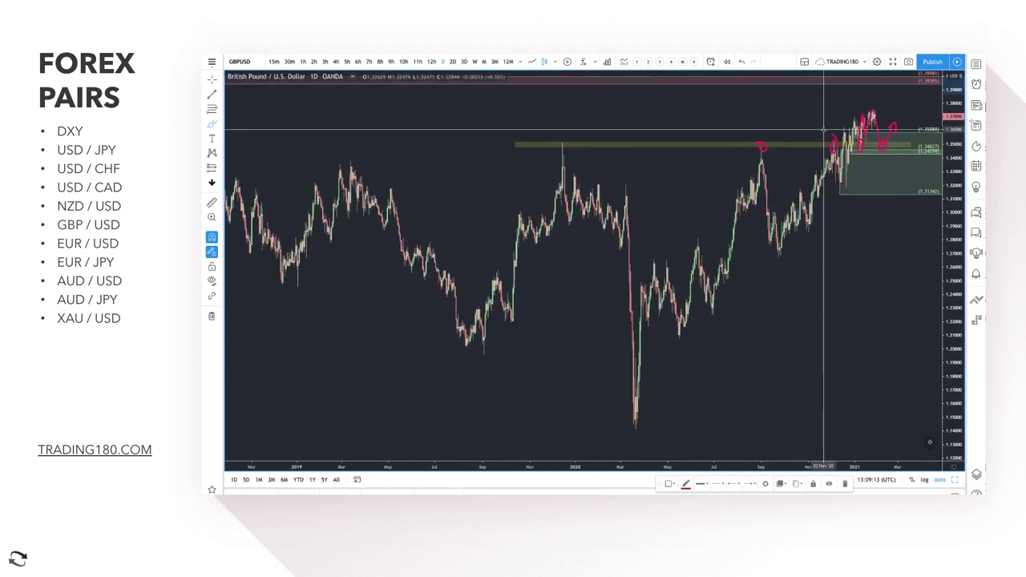
Brush a pink projected move above GBP/USD's recent highs.
{"action": "mouse_move", "coordinate": [889, 83]}
{"action": "left_mouse_down"}
{"action": "mouse_move", "coordinate": [904, 82]}
{"action": "mouse_move", "coordinate": [887, 96]}
{"action": "mouse_move", "coordinate": [897, 100]}
{"action": "mouse_move", "coordinate": [897, 81]}
{"action": "mouse_move", "coordinate": [920, 103]}
{"action": "left_mouse_up"}
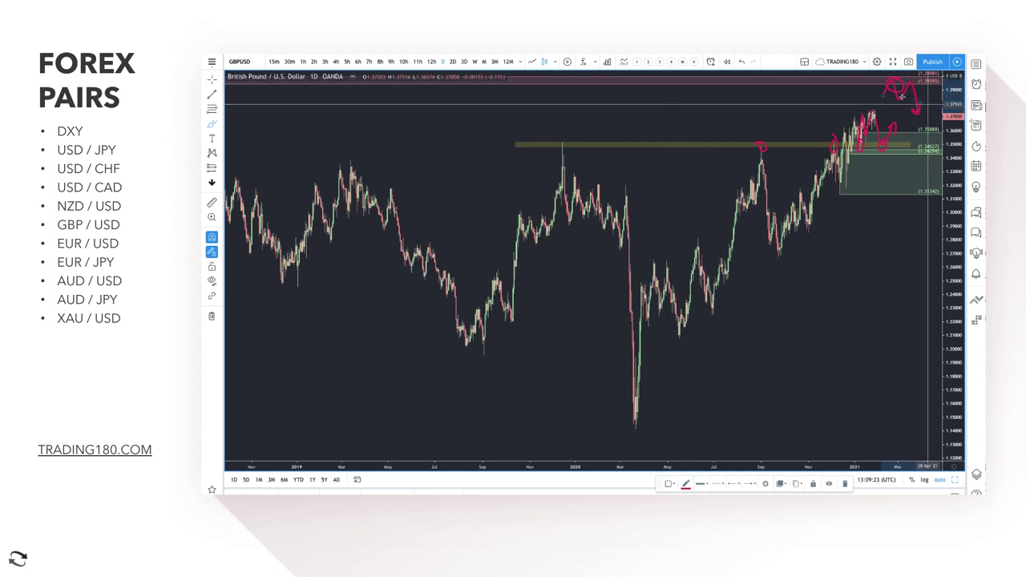
{"action": "scroll", "coordinate": [890, 101], "scroll_direction": "up", "scroll_amount": 5}
{"action": "scroll", "coordinate": [853, 100], "scroll_direction": "down", "scroll_amount": 3}
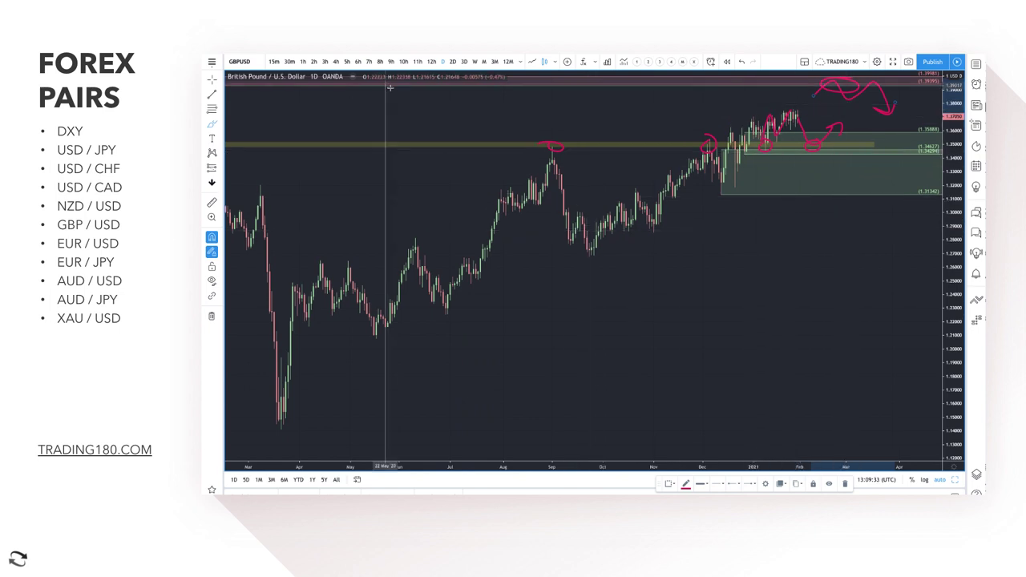
{"action": "scroll", "coordinate": [786, 236], "scroll_direction": "up", "scroll_amount": 4}
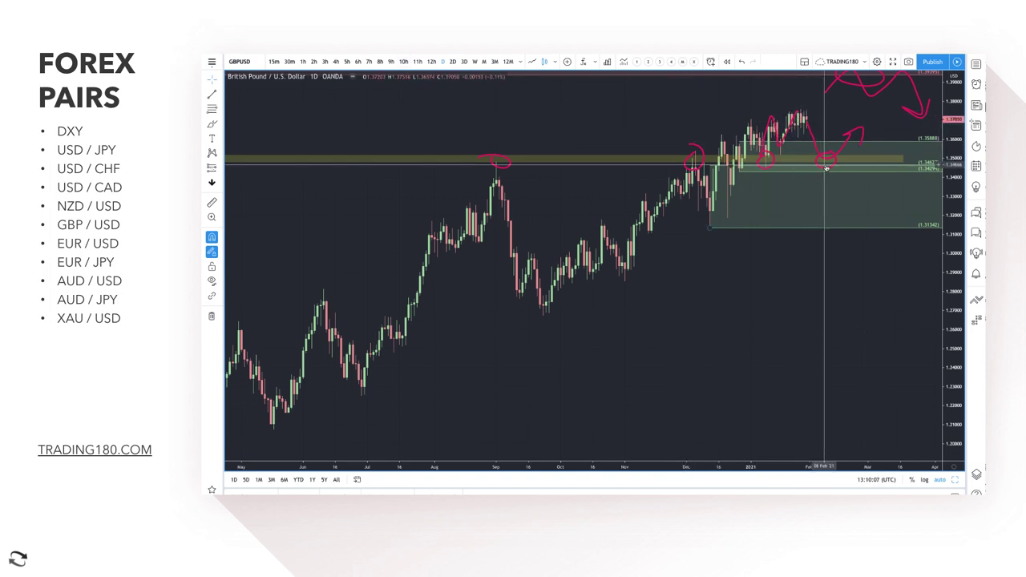
Draw a rectangle over the latest candles, then delete it.
{"action": "left_click", "coordinate": [803, 118]}
{"action": "left_click", "coordinate": [801, 110]}
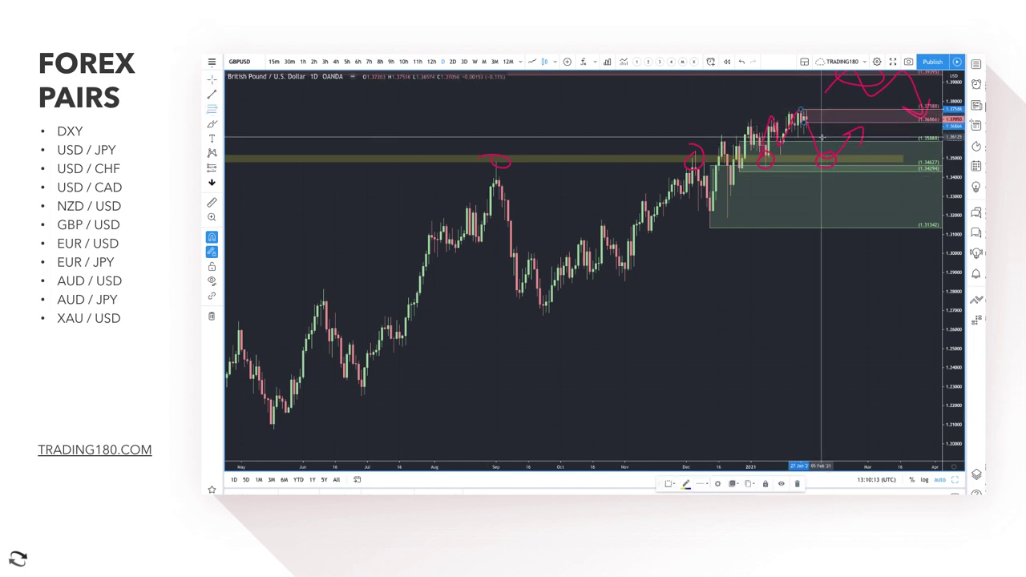
{"action": "key", "text": "Delete"}
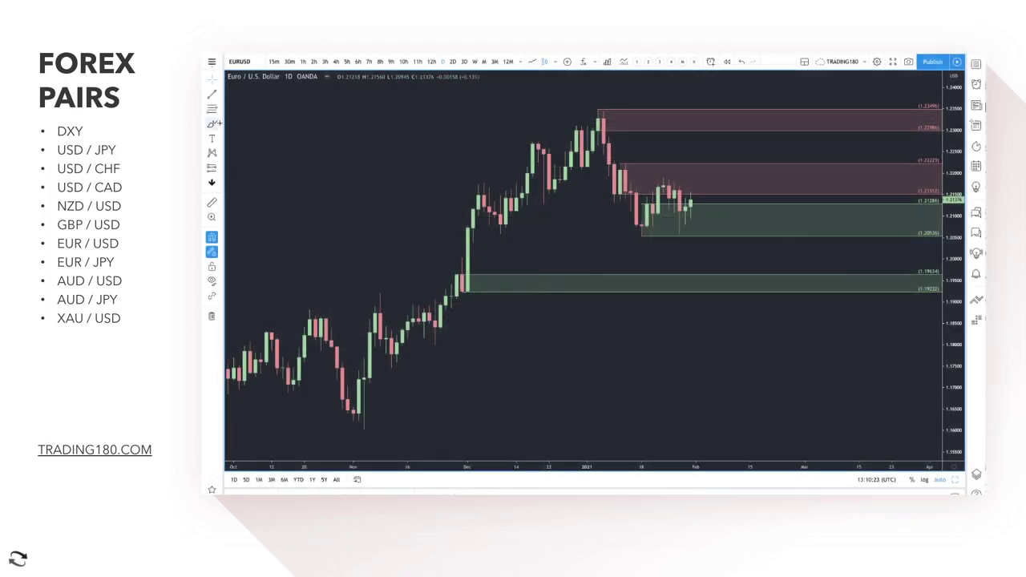
Brush a red arrow on EUR/USD pointing down toward the lower green demand zone.
{"action": "left_click", "coordinate": [213, 122]}
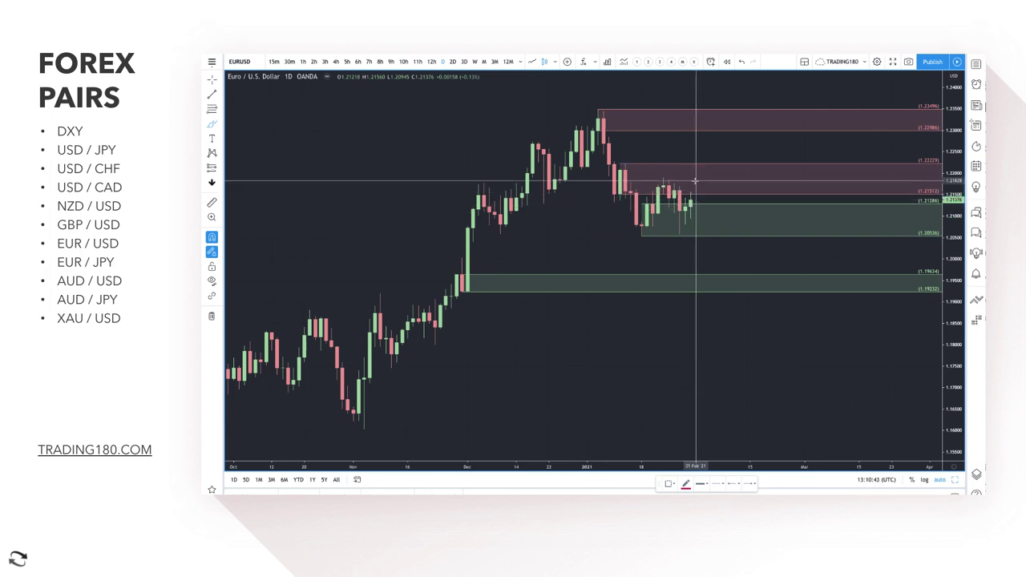
{"action": "mouse_move", "coordinate": [698, 181]}
{"action": "left_mouse_down"}
{"action": "mouse_move", "coordinate": [733, 249]}
{"action": "mouse_move", "coordinate": [762, 238]}
{"action": "left_mouse_up"}
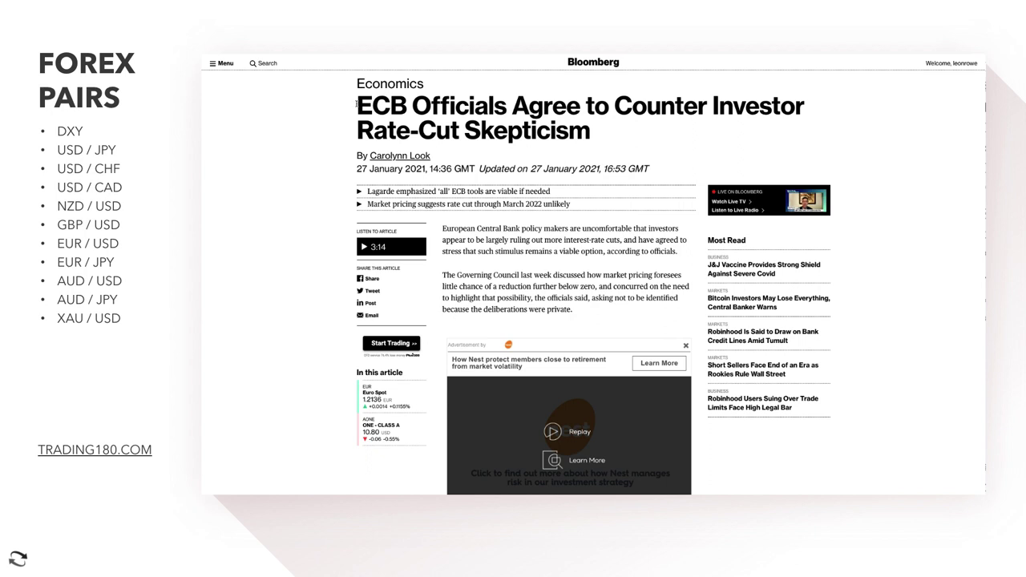
Highlight the ECB article headline and both summary bullets, then clear the bullet highlight.
{"action": "left_click_drag", "start_coordinate": [356, 103], "coordinate": [700, 128]}
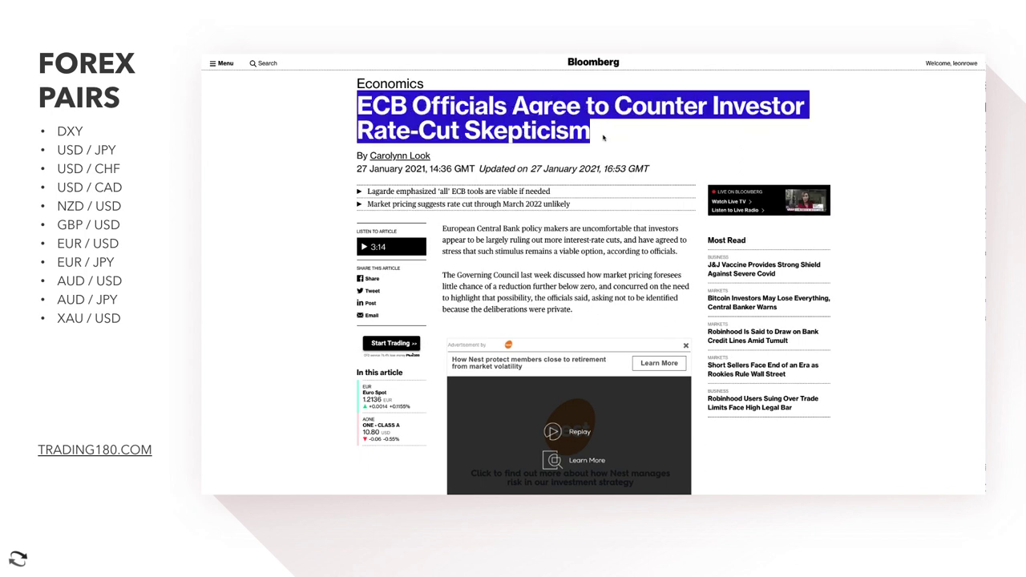
{"action": "left_click_drag", "start_coordinate": [380, 192], "coordinate": [415, 193]}
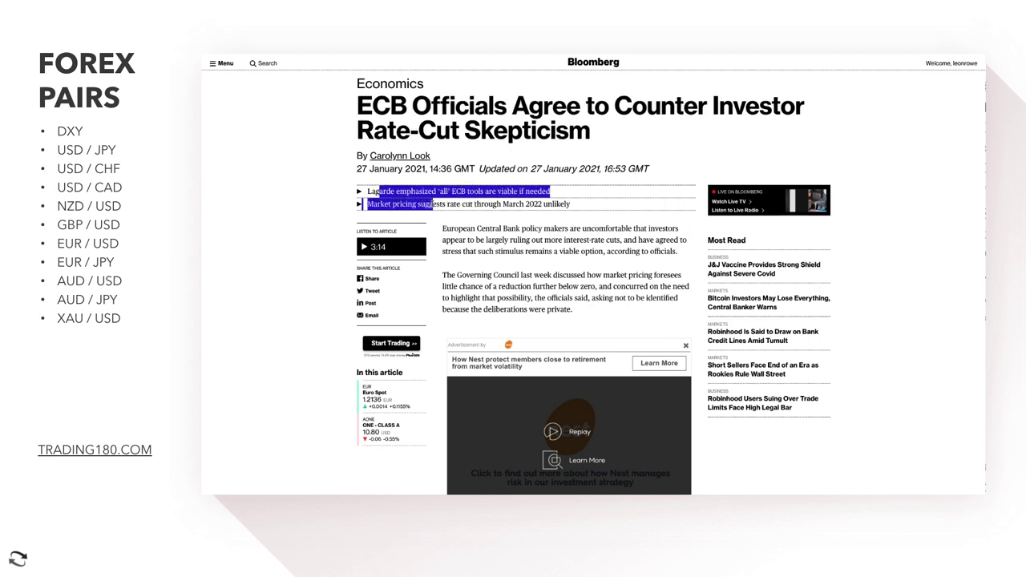
{"action": "left_click_drag", "start_coordinate": [484, 203], "coordinate": [505, 205]}
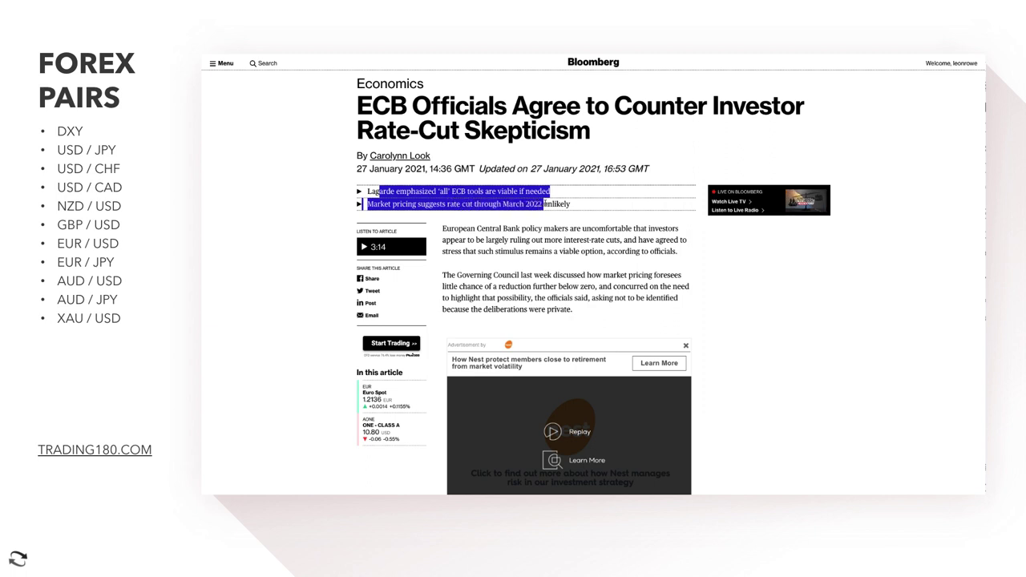
{"action": "left_click", "coordinate": [501, 248]}
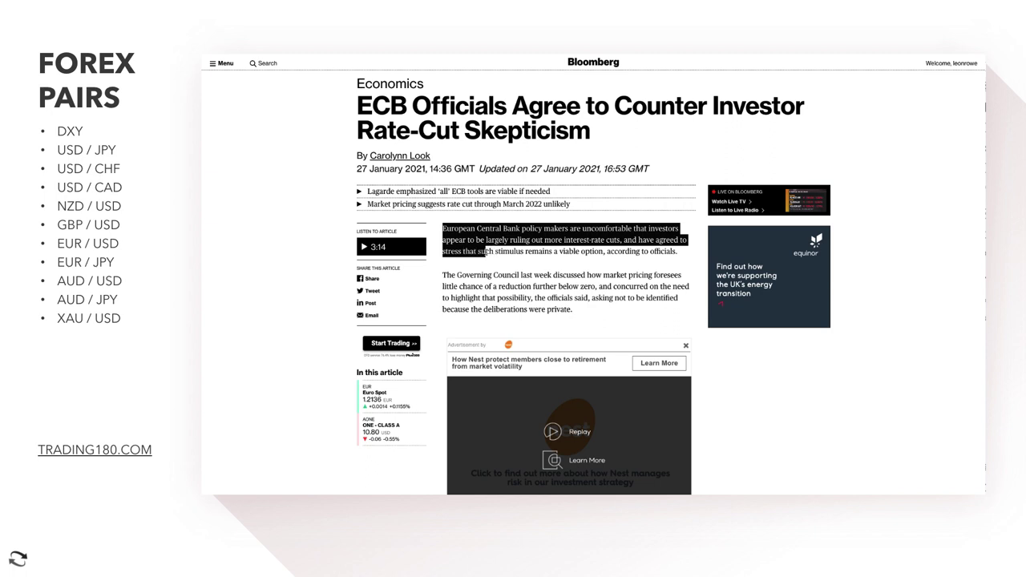
Highlight the ECB article's full opening paragraph, then read down to the Negative Rates chart and back.
{"action": "left_click_drag", "start_coordinate": [595, 254], "coordinate": [657, 254]}
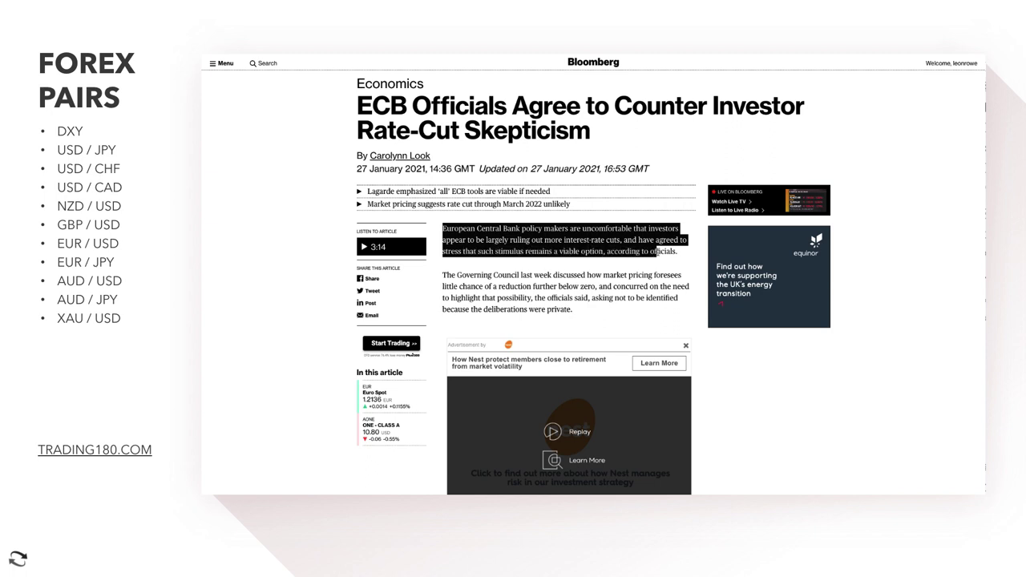
{"action": "scroll", "coordinate": [577, 257], "scroll_direction": "down", "scroll_amount": 2}
{"action": "scroll", "coordinate": [538, 237], "scroll_direction": "up", "scroll_amount": 1}
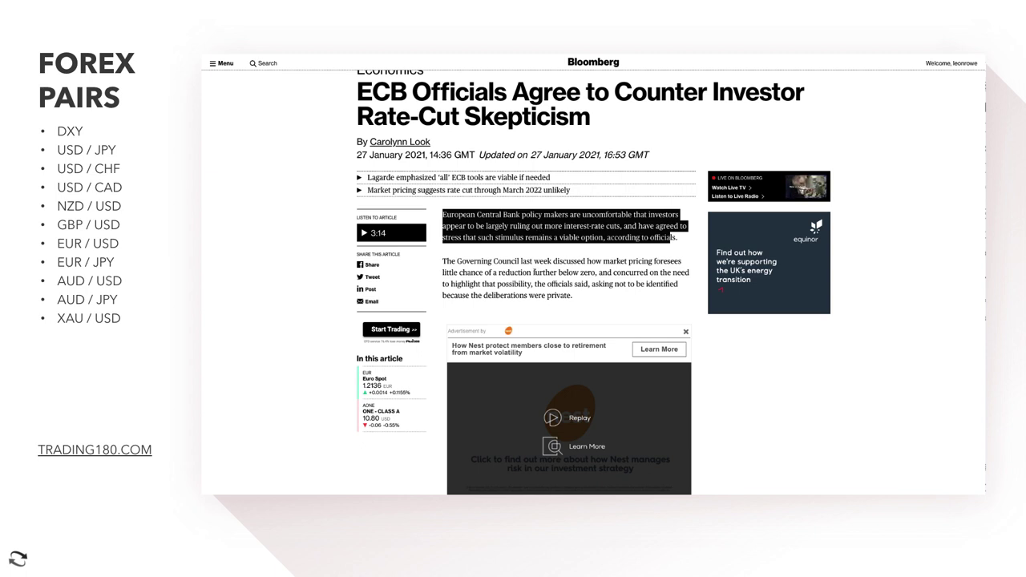
{"action": "scroll", "coordinate": [534, 274], "scroll_direction": "down", "scroll_amount": 3}
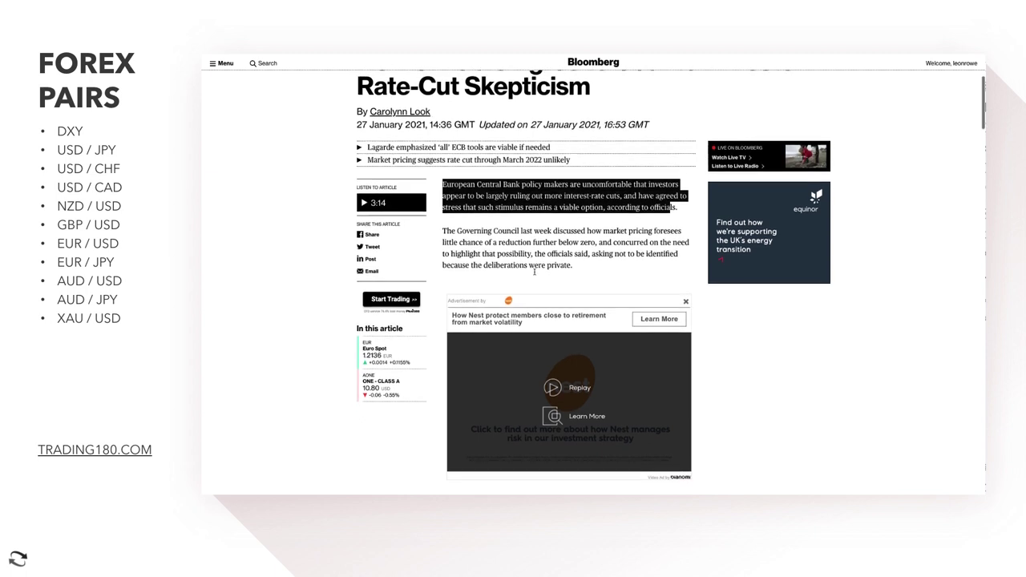
{"action": "scroll", "coordinate": [534, 275], "scroll_direction": "down", "scroll_amount": 4}
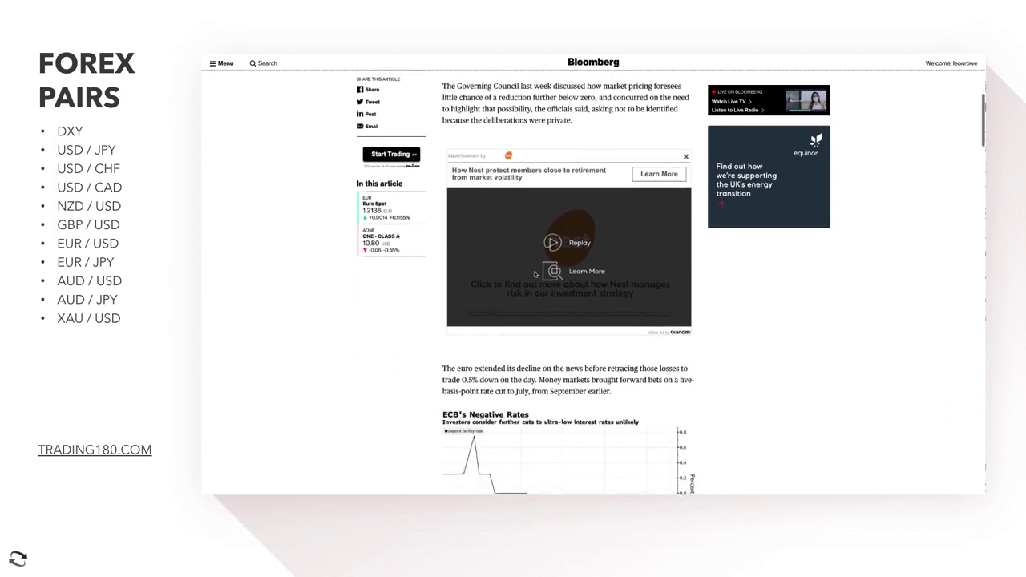
{"action": "scroll", "coordinate": [512, 293], "scroll_direction": "up", "scroll_amount": 8}
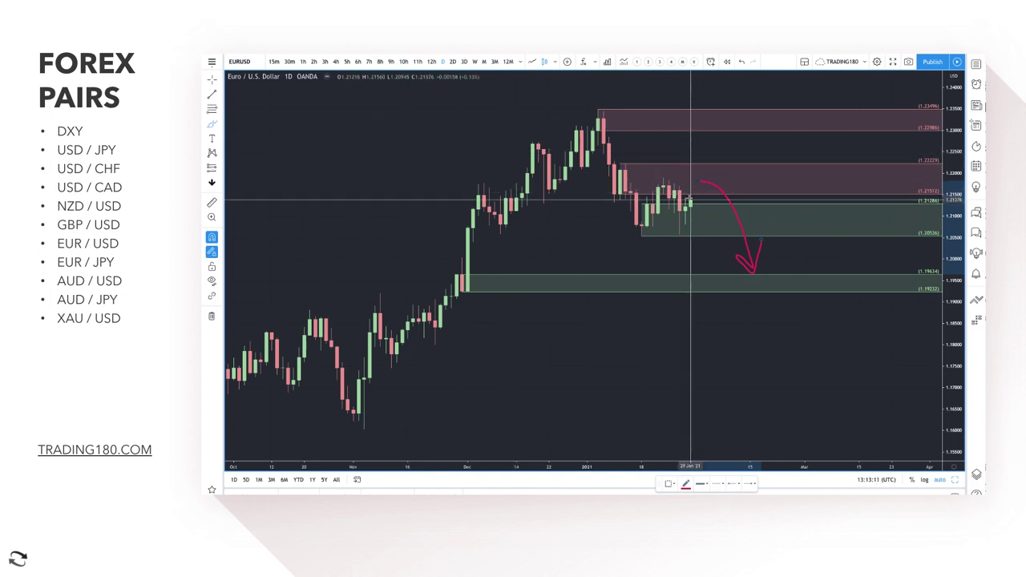
Brush curved arrows rising into both red supply zones, then hand-write a question mark and '10' beside them.
{"action": "mouse_move", "coordinate": [692, 198]}
{"action": "left_mouse_down"}
{"action": "mouse_move", "coordinate": [711, 167]}
{"action": "mouse_move", "coordinate": [756, 195]}
{"action": "mouse_move", "coordinate": [759, 178]}
{"action": "left_mouse_up"}
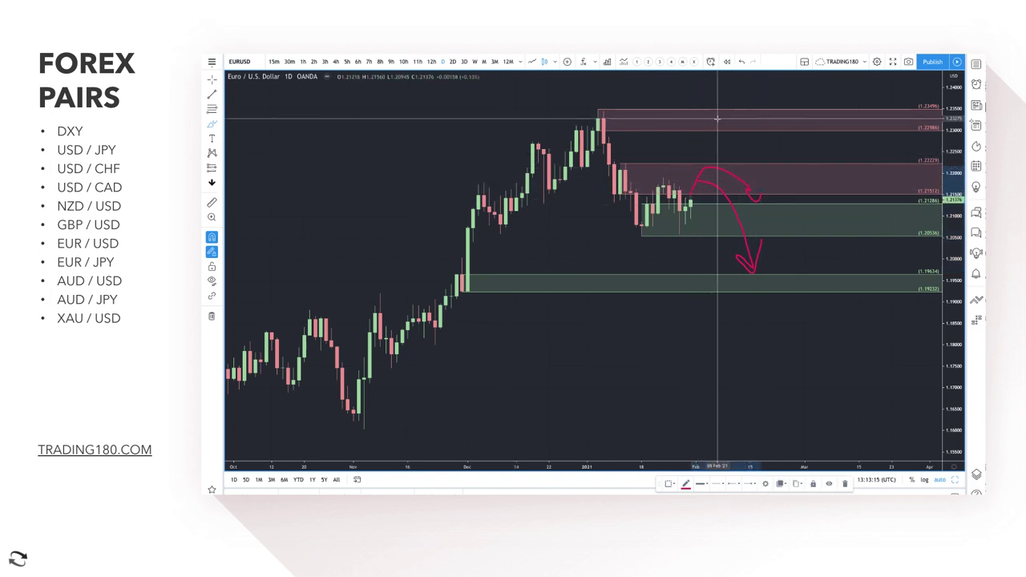
{"action": "mouse_move", "coordinate": [717, 117]}
{"action": "left_mouse_down"}
{"action": "mouse_move", "coordinate": [762, 158]}
{"action": "mouse_move", "coordinate": [767, 147]}
{"action": "left_mouse_up"}
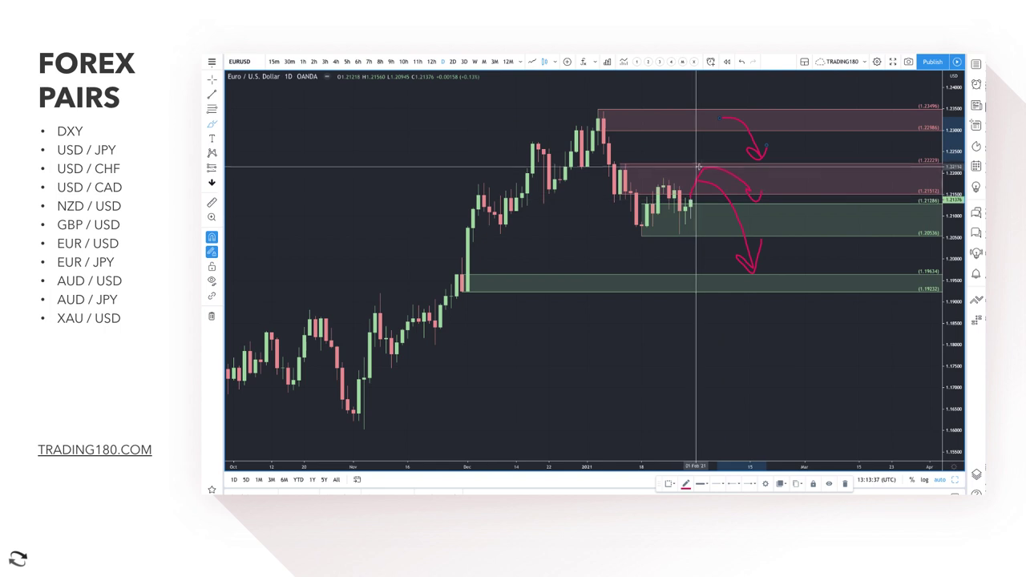
{"action": "left_click_drag", "start_coordinate": [697, 160], "coordinate": [731, 126]}
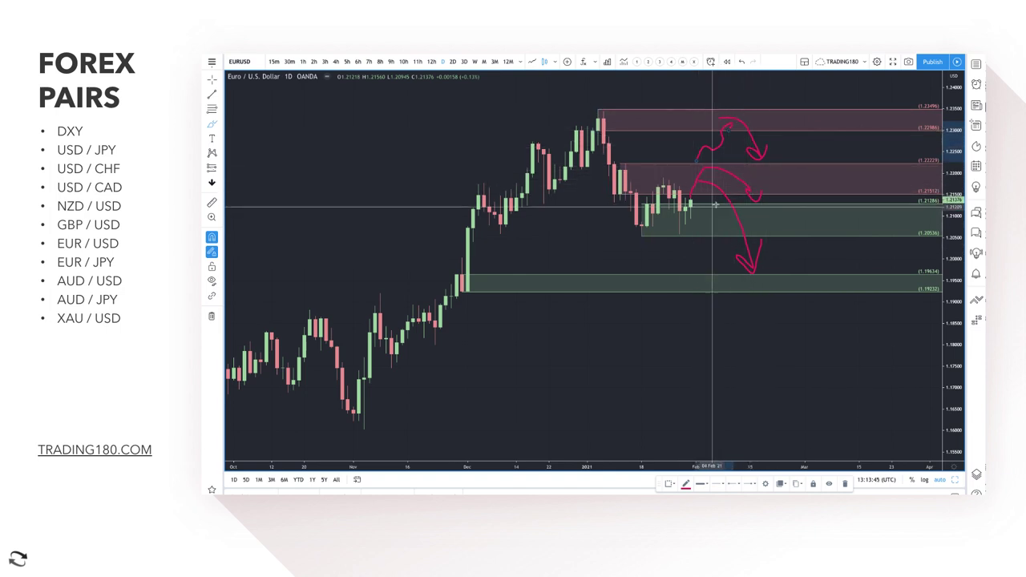
{"action": "left_click_drag", "start_coordinate": [776, 148], "coordinate": [790, 196]}
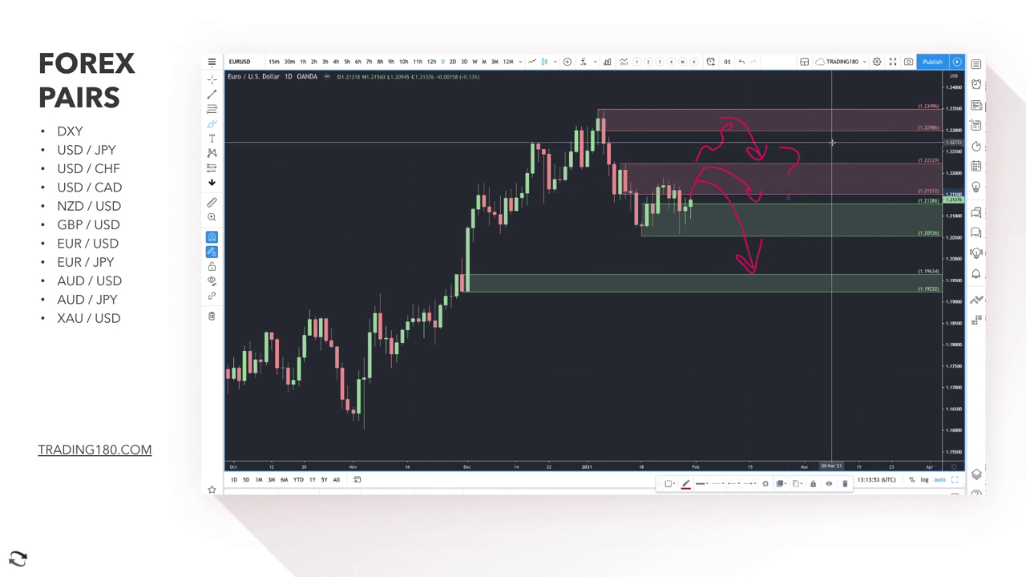
{"action": "mouse_move", "coordinate": [834, 142]}
{"action": "left_mouse_down"}
{"action": "mouse_move", "coordinate": [830, 176]}
{"action": "mouse_move", "coordinate": [847, 148]}
{"action": "left_mouse_up"}
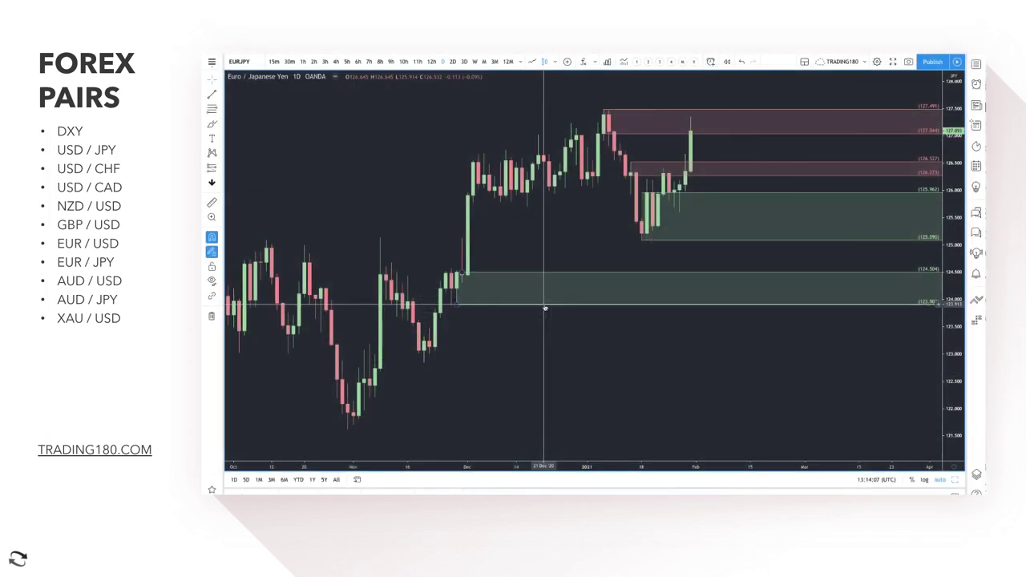
Delete the smaller red supply zone on the EUR/JPY chart.
{"action": "right_click", "coordinate": [709, 166]}
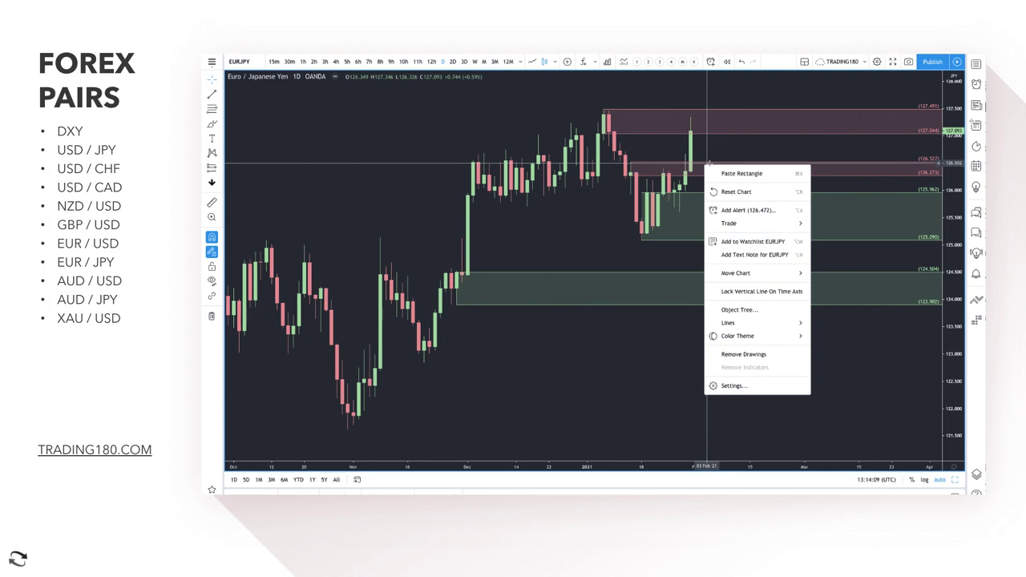
{"action": "left_click", "coordinate": [710, 166]}
{"action": "key", "text": "Delete"}
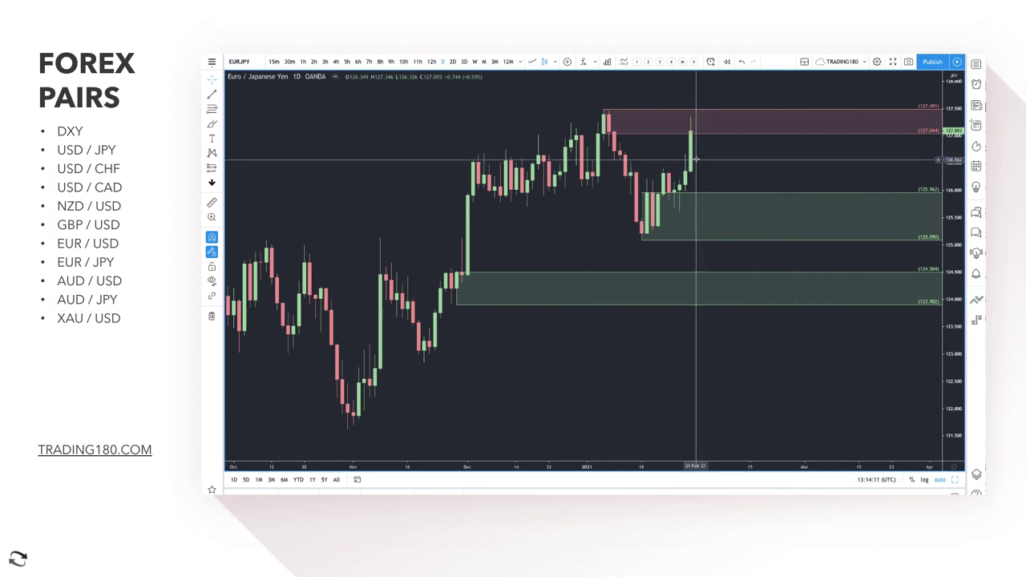
Brush a level across to the recent lows, then undo the freehand sketches.
{"action": "left_click", "coordinate": [215, 126]}
{"action": "scroll", "coordinate": [442, 231], "scroll_direction": "down", "scroll_amount": 3}
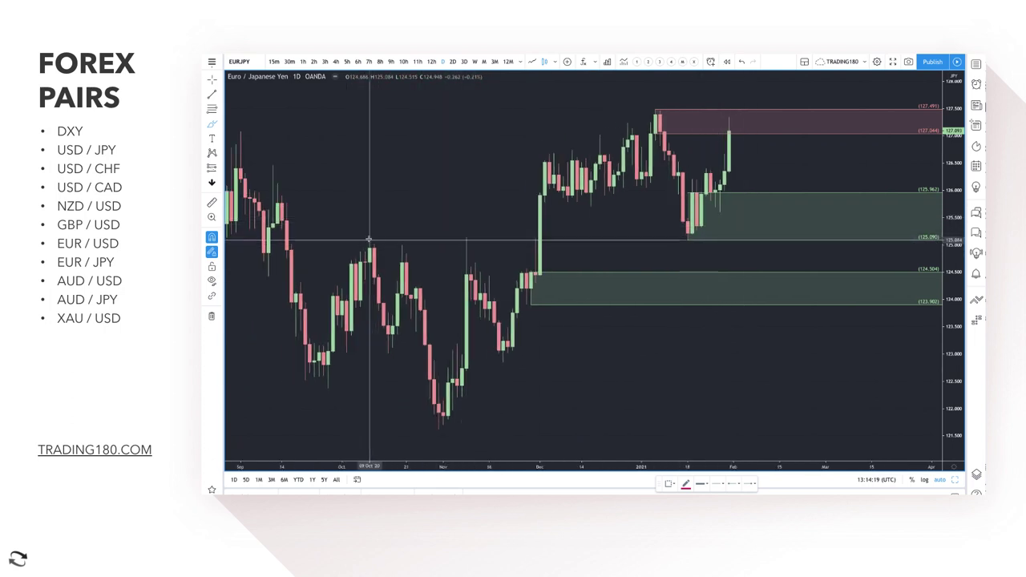
{"action": "mouse_move", "coordinate": [369, 239]}
{"action": "left_mouse_down"}
{"action": "mouse_move", "coordinate": [538, 231]}
{"action": "mouse_move", "coordinate": [729, 241]}
{"action": "mouse_move", "coordinate": [678, 253]}
{"action": "mouse_move", "coordinate": [783, 126]}
{"action": "mouse_move", "coordinate": [789, 181]}
{"action": "left_mouse_up"}
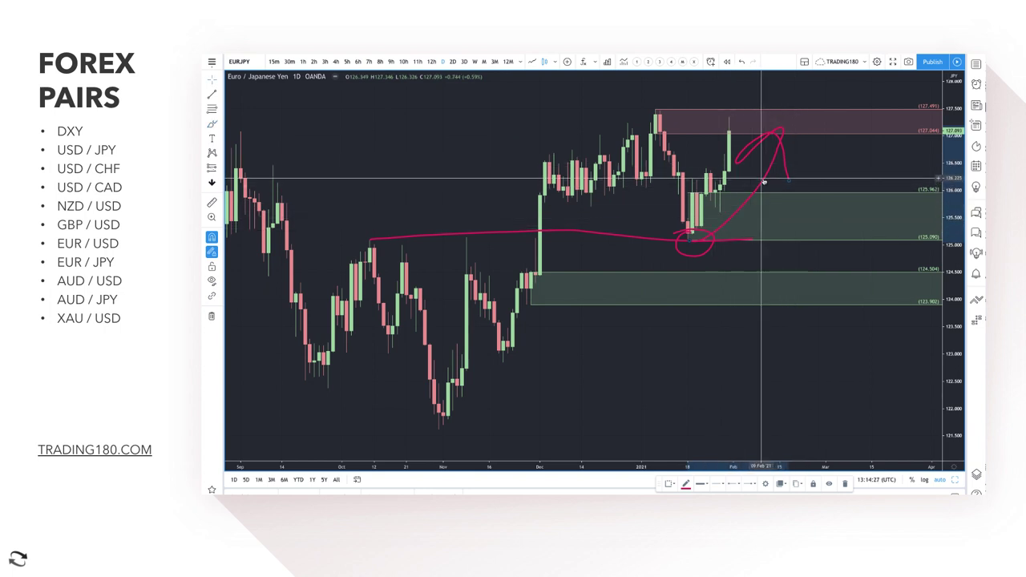
{"action": "key", "text": "ctrl+z"}
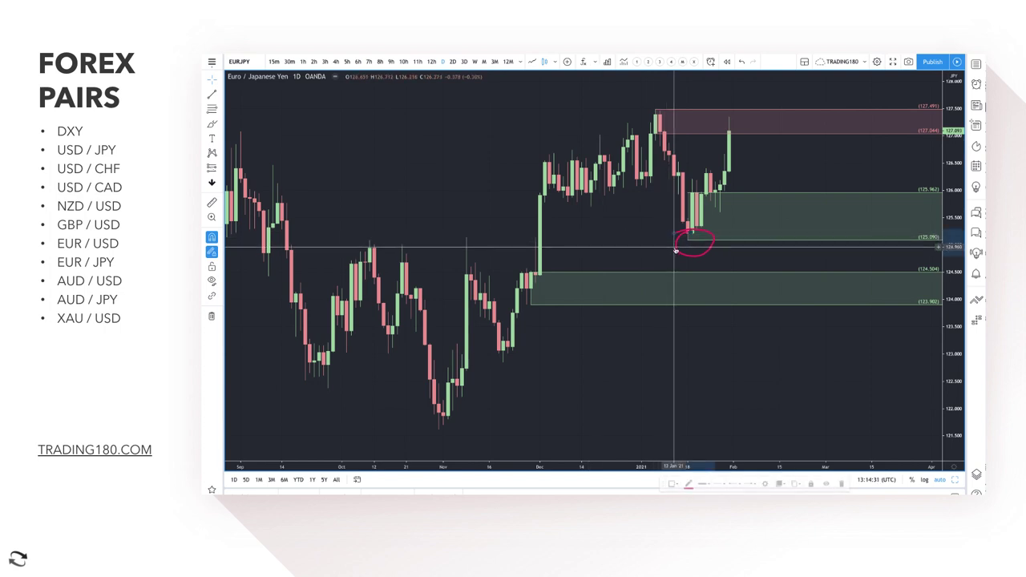
{"action": "key", "text": "ctrl+z"}
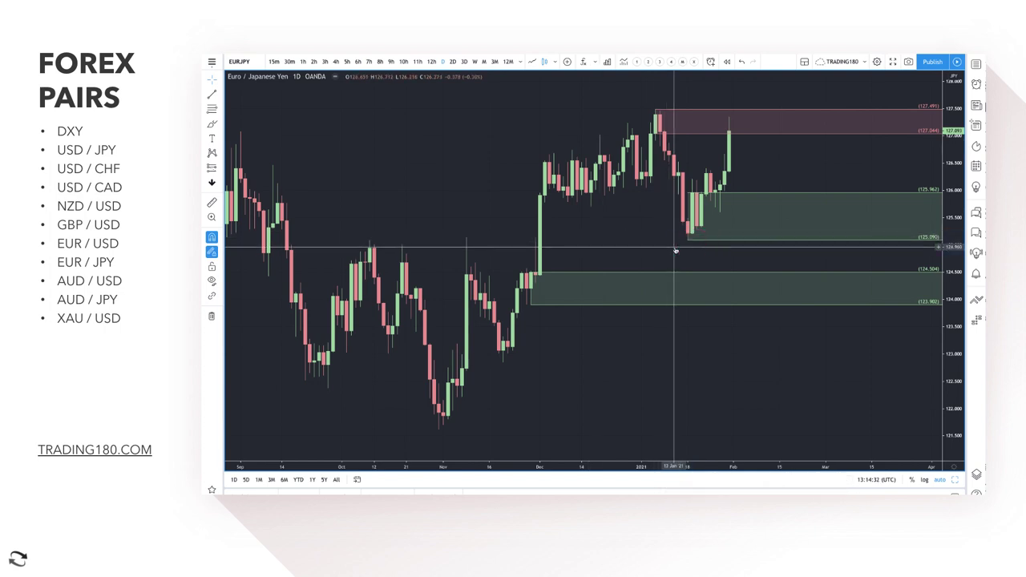
{"action": "left_click", "coordinate": [213, 124]}
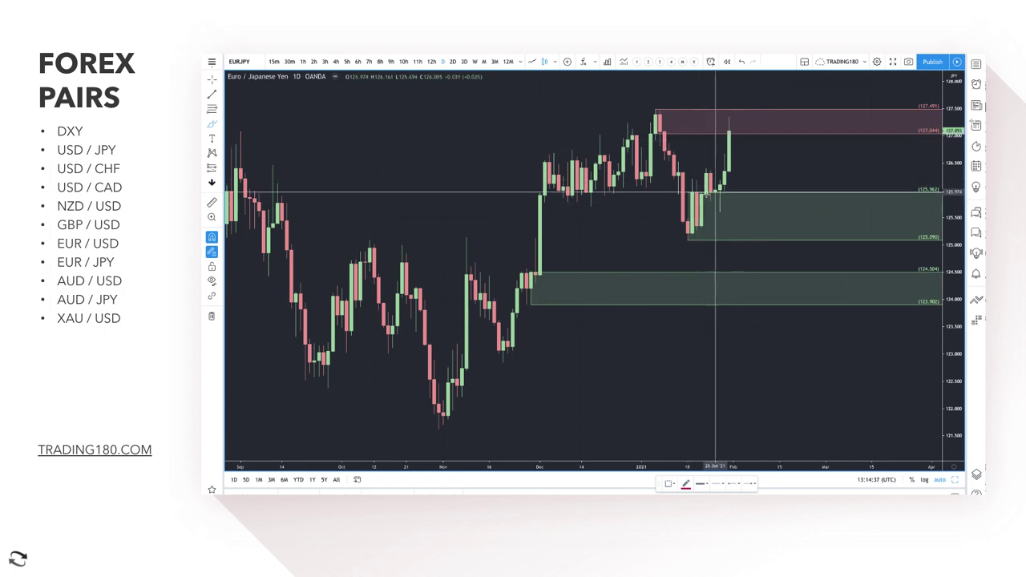
Draw a rectangle from 126.313 to 125.602 styled with the '2. DEMAND' template.
{"action": "key", "text": "Escape"}
{"action": "left_click", "coordinate": [211, 109]}
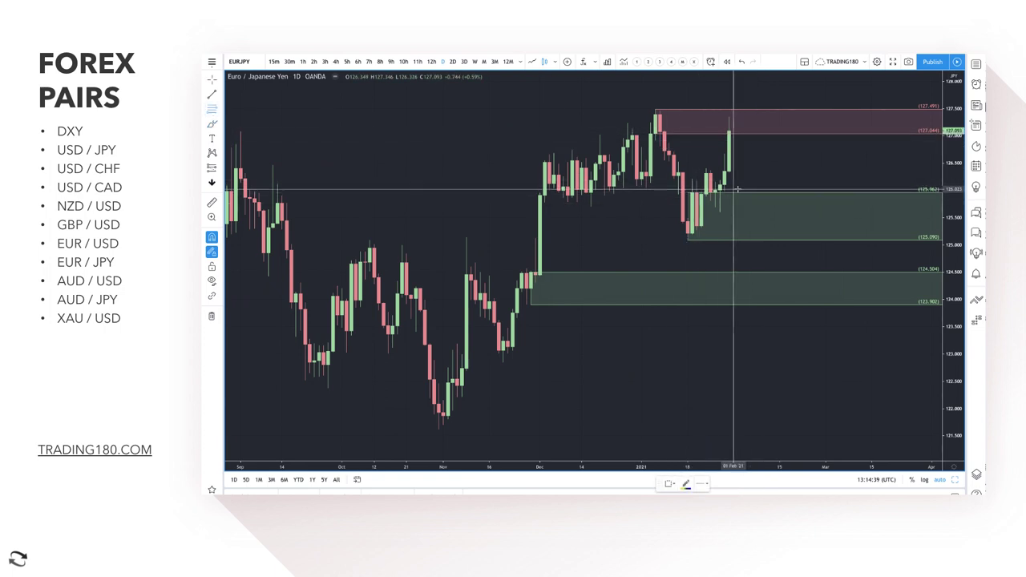
{"action": "left_click", "coordinate": [708, 172]}
{"action": "left_click", "coordinate": [722, 212]}
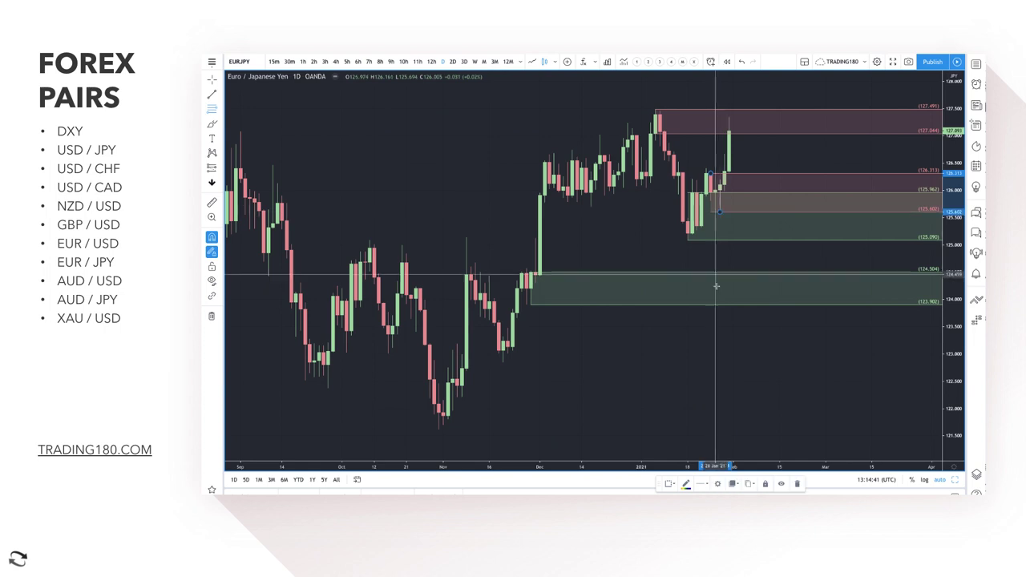
{"action": "left_click", "coordinate": [671, 483]}
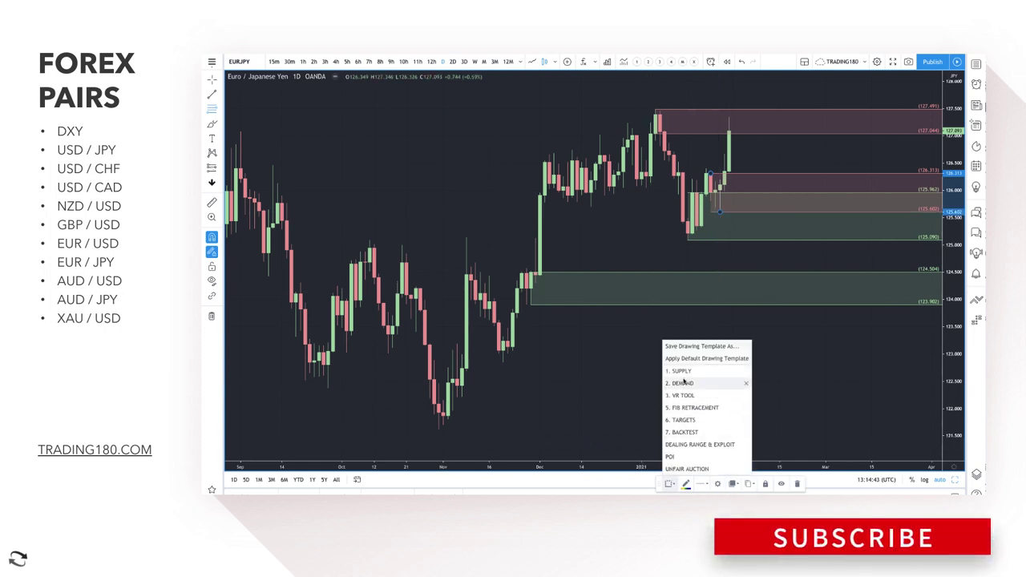
{"action": "left_click", "coordinate": [682, 383]}
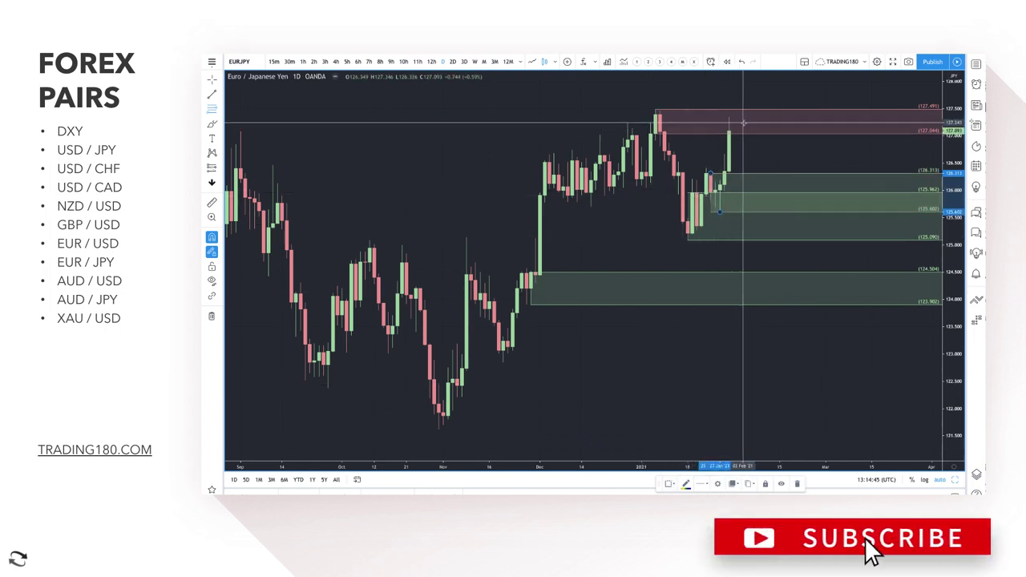
Zoom out and brush a circle around the top of the latest green candle.
{"action": "scroll", "coordinate": [576, 164], "scroll_direction": "down", "scroll_amount": 3}
{"action": "scroll", "coordinate": [576, 164], "scroll_direction": "down", "scroll_amount": 6}
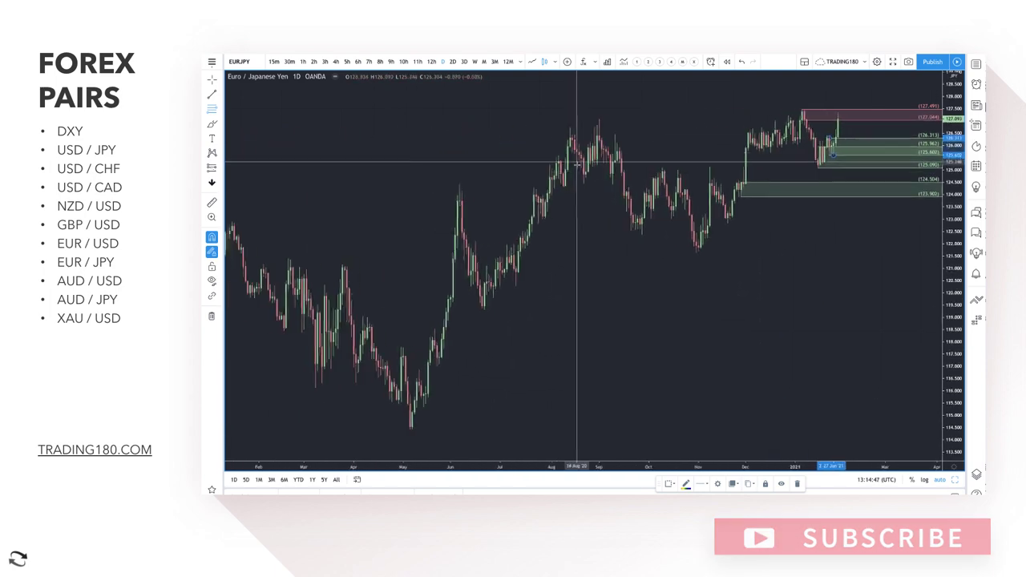
{"action": "left_click", "coordinate": [212, 123]}
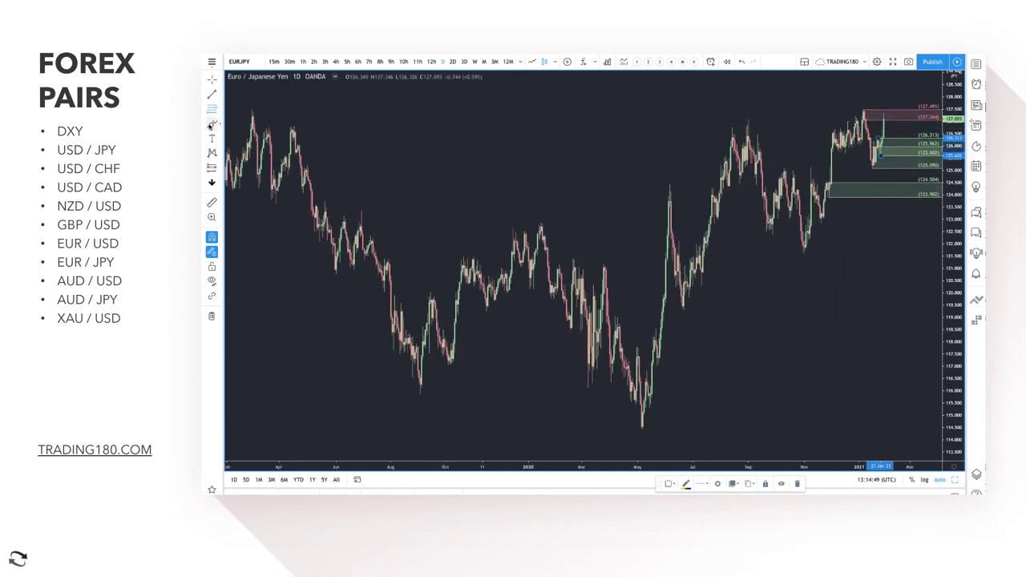
{"action": "scroll", "coordinate": [562, 119], "scroll_direction": "up", "scroll_amount": 5}
{"action": "scroll", "coordinate": [562, 118], "scroll_direction": "up", "scroll_amount": 5}
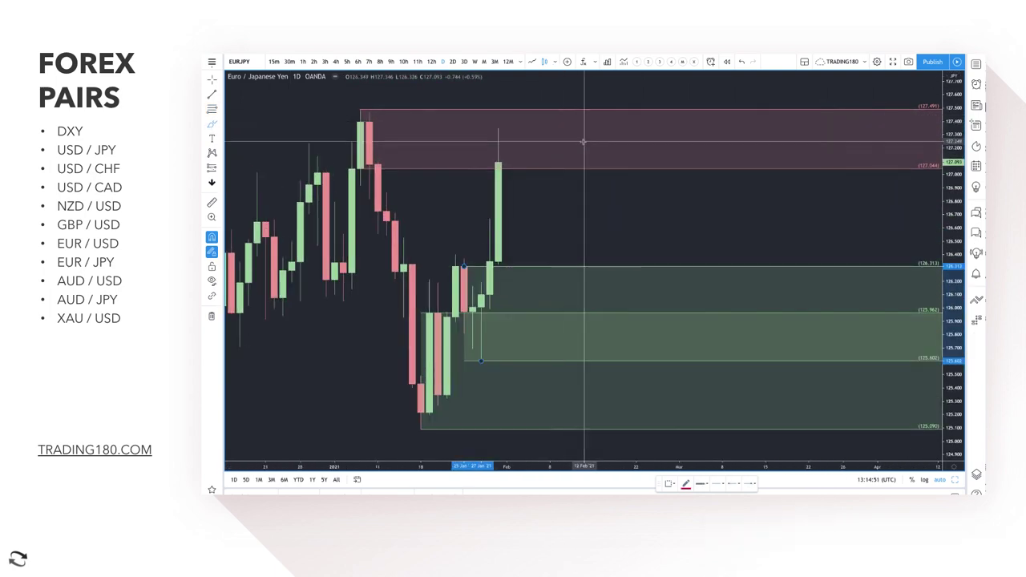
{"action": "scroll", "coordinate": [514, 167], "scroll_direction": "down", "scroll_amount": 3}
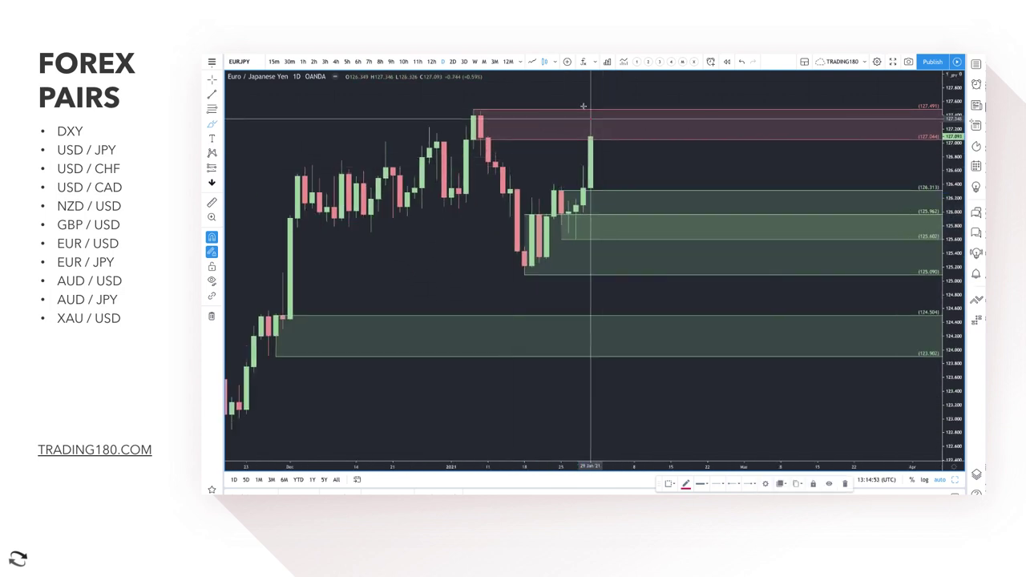
{"action": "mouse_move", "coordinate": [592, 103]}
{"action": "left_mouse_down"}
{"action": "mouse_move", "coordinate": [605, 110]}
{"action": "mouse_move", "coordinate": [581, 113]}
{"action": "mouse_move", "coordinate": [601, 121]}
{"action": "mouse_move", "coordinate": [627, 158]}
{"action": "mouse_move", "coordinate": [642, 146]}
{"action": "mouse_move", "coordinate": [633, 165]}
{"action": "left_mouse_up"}
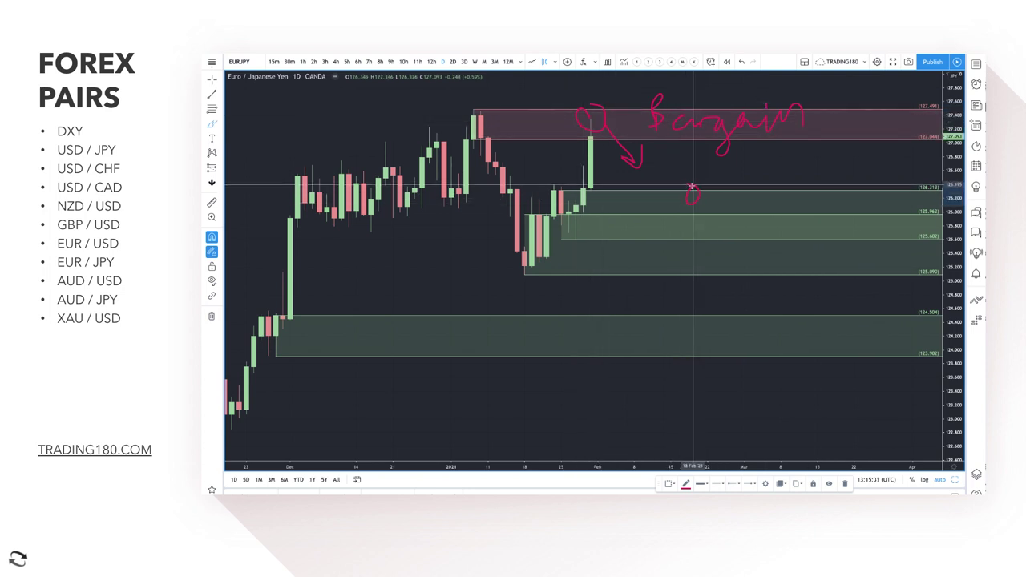
Hand-write 'off/on' beside the circled EUR/JPY candle.
{"action": "mouse_move", "coordinate": [692, 186]}
{"action": "left_mouse_down"}
{"action": "mouse_move", "coordinate": [706, 197]}
{"action": "mouse_move", "coordinate": [736, 189]}
{"action": "left_mouse_up"}
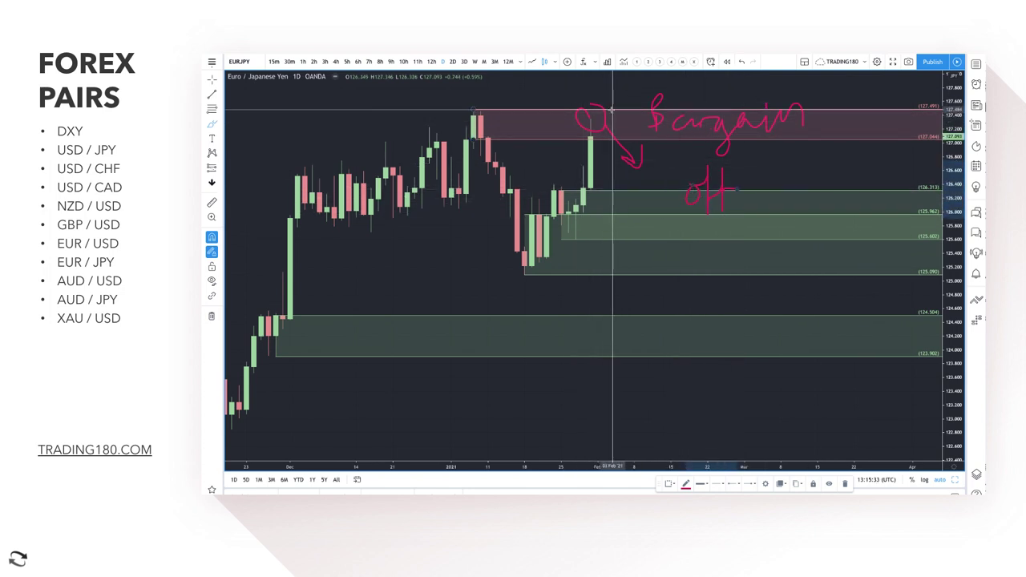
{"action": "left_click_drag", "start_coordinate": [247, 91], "coordinate": [300, 89]}
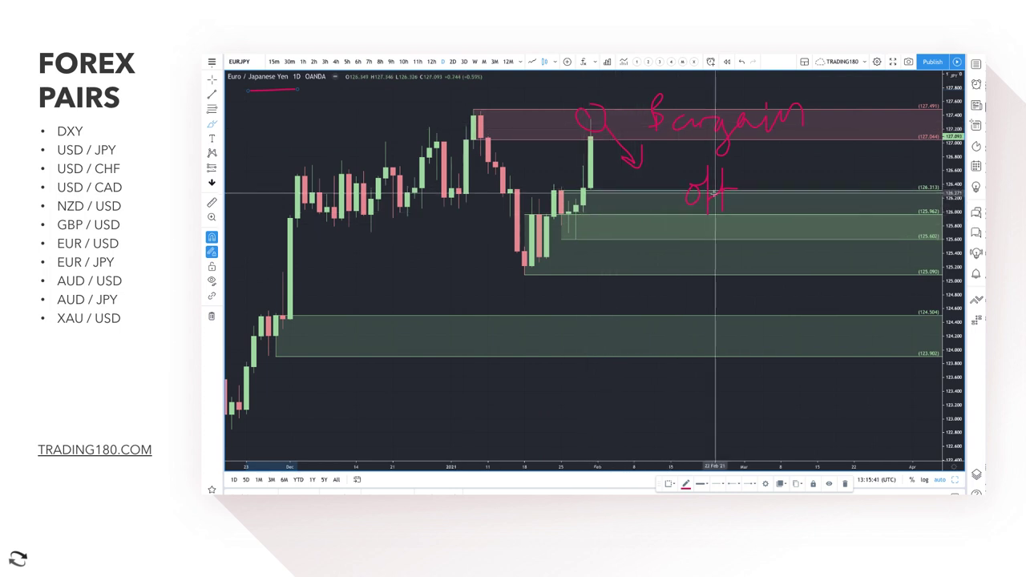
{"action": "mouse_move", "coordinate": [770, 194]}
{"action": "left_mouse_down"}
{"action": "mouse_move", "coordinate": [805, 190]}
{"action": "mouse_move", "coordinate": [750, 201]}
{"action": "mouse_move", "coordinate": [736, 228]}
{"action": "left_mouse_up"}
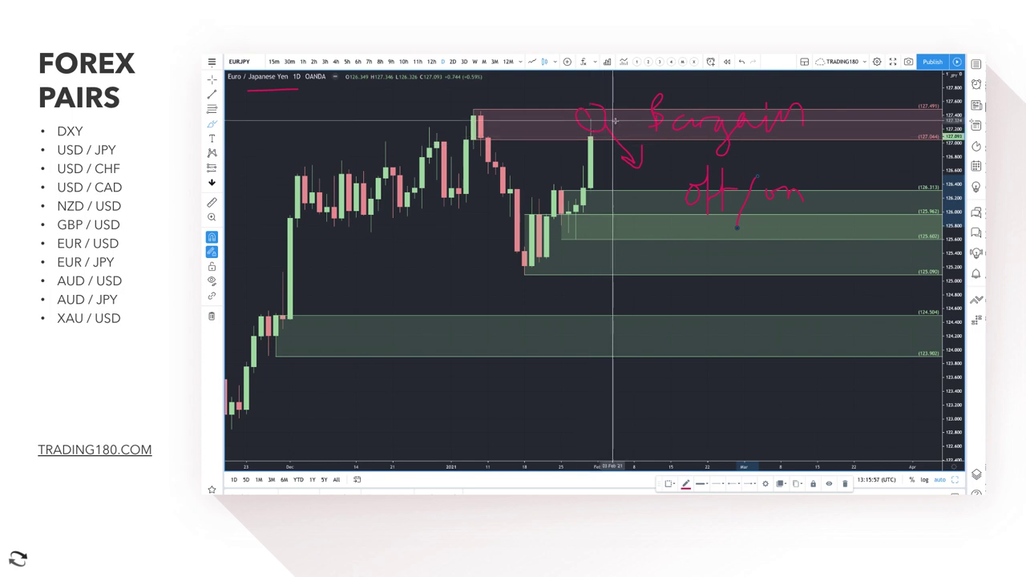
Extend the arrow down into the demand zone and back up, then circle levels in the green zones.
{"action": "left_click_drag", "start_coordinate": [524, 264], "coordinate": [594, 263]}
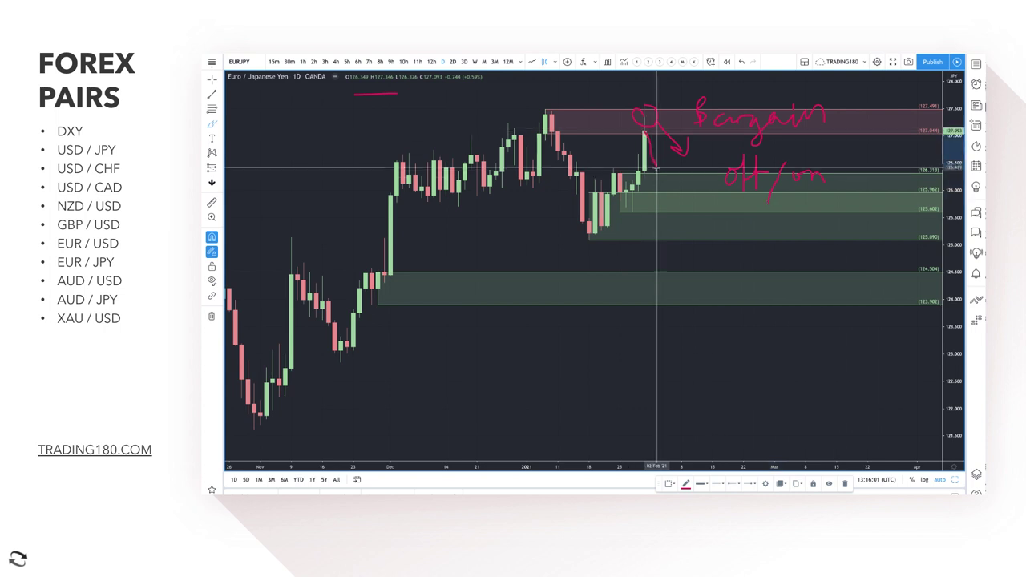
{"action": "mouse_move", "coordinate": [665, 199]}
{"action": "left_mouse_down"}
{"action": "mouse_move", "coordinate": [679, 206]}
{"action": "mouse_move", "coordinate": [683, 178]}
{"action": "left_mouse_up"}
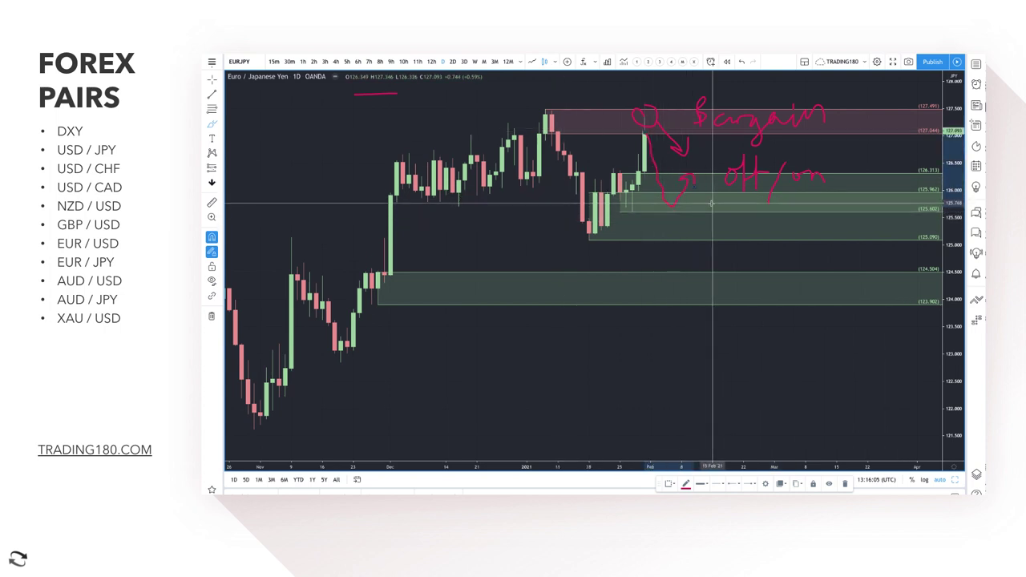
{"action": "mouse_move", "coordinate": [705, 208]}
{"action": "left_mouse_down"}
{"action": "mouse_move", "coordinate": [697, 231]}
{"action": "mouse_move", "coordinate": [693, 208]}
{"action": "mouse_move", "coordinate": [763, 209]}
{"action": "left_mouse_up"}
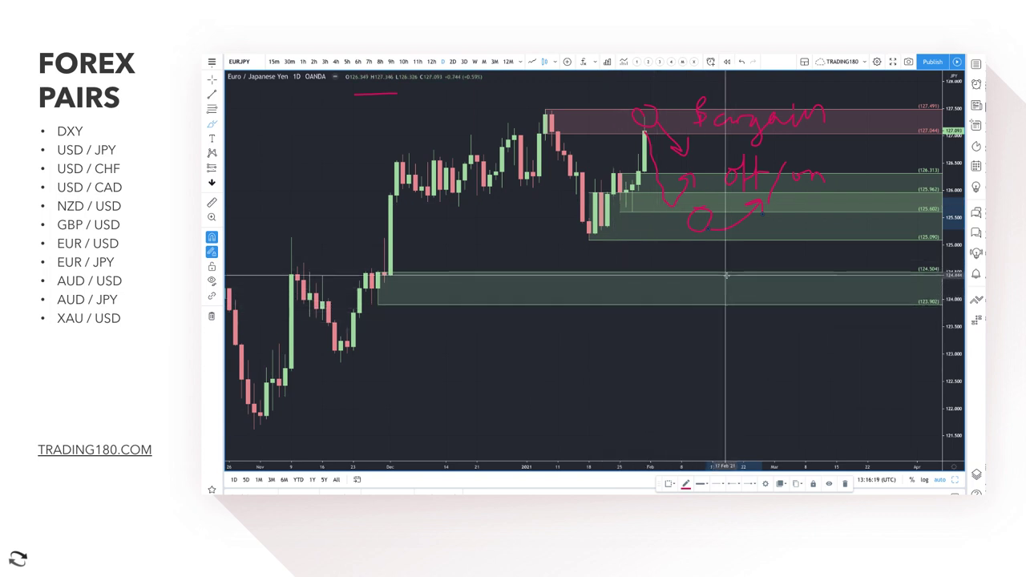
{"action": "mouse_move", "coordinate": [726, 277]}
{"action": "left_mouse_down"}
{"action": "mouse_move", "coordinate": [740, 294]}
{"action": "mouse_move", "coordinate": [727, 290]}
{"action": "mouse_move", "coordinate": [767, 245]}
{"action": "mouse_move", "coordinate": [774, 259]}
{"action": "left_mouse_up"}
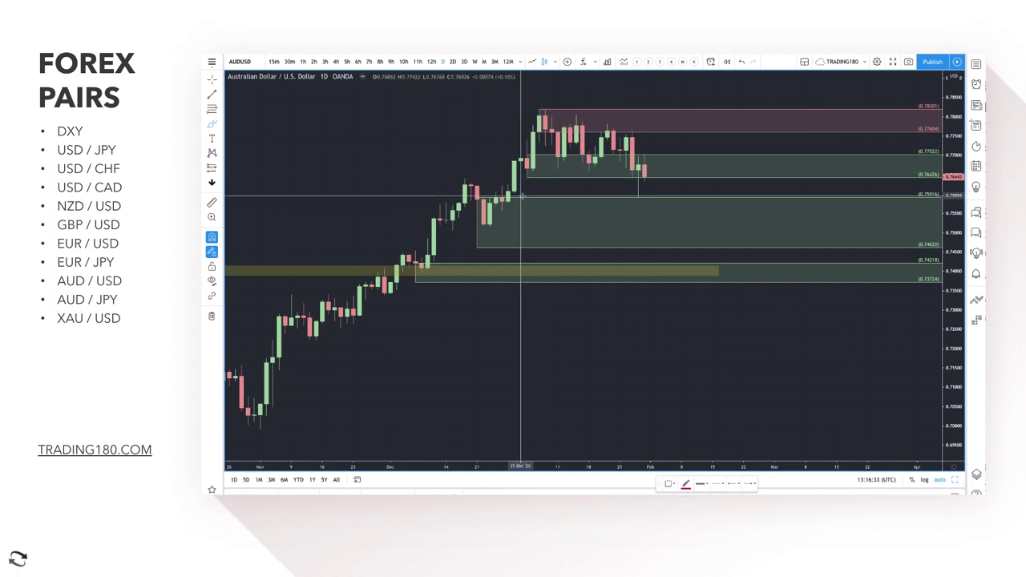
Brush an ellipse around the November low candles on AUD/USD.
{"action": "scroll", "coordinate": [497, 240], "scroll_direction": "down", "scroll_amount": 2}
{"action": "mouse_move", "coordinate": [433, 401]}
{"action": "left_mouse_down"}
{"action": "mouse_move", "coordinate": [463, 413]}
{"action": "mouse_move", "coordinate": [428, 400]}
{"action": "left_mouse_up"}
{"action": "scroll", "coordinate": [722, 218], "scroll_direction": "down", "scroll_amount": 3}
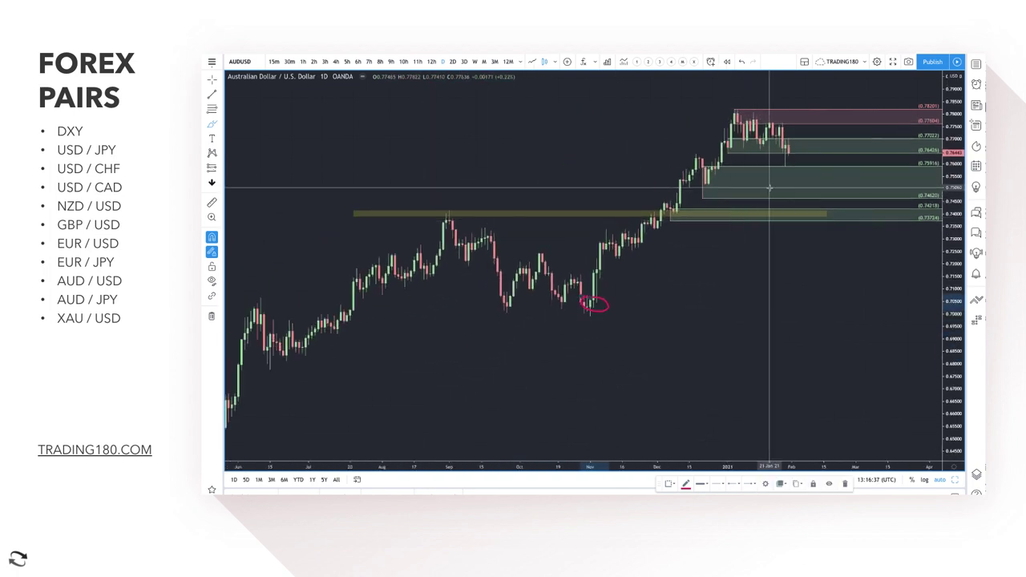
{"action": "scroll", "coordinate": [765, 184], "scroll_direction": "up", "scroll_amount": 1}
{"action": "scroll", "coordinate": [769, 187], "scroll_direction": "up", "scroll_amount": 1}
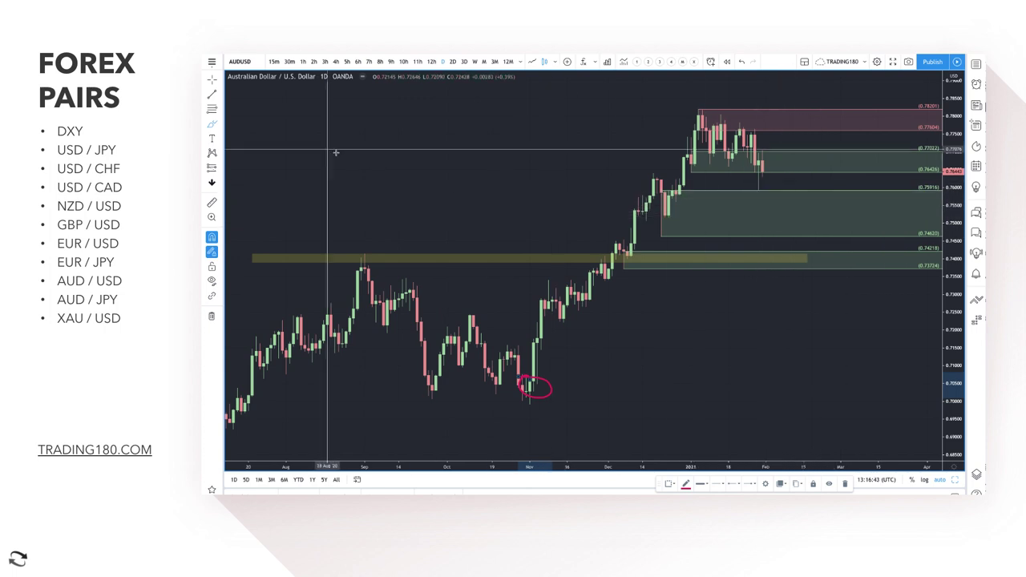
Add a thin yellow rectangle band running through the large green zone.
{"action": "left_click", "coordinate": [219, 125]}
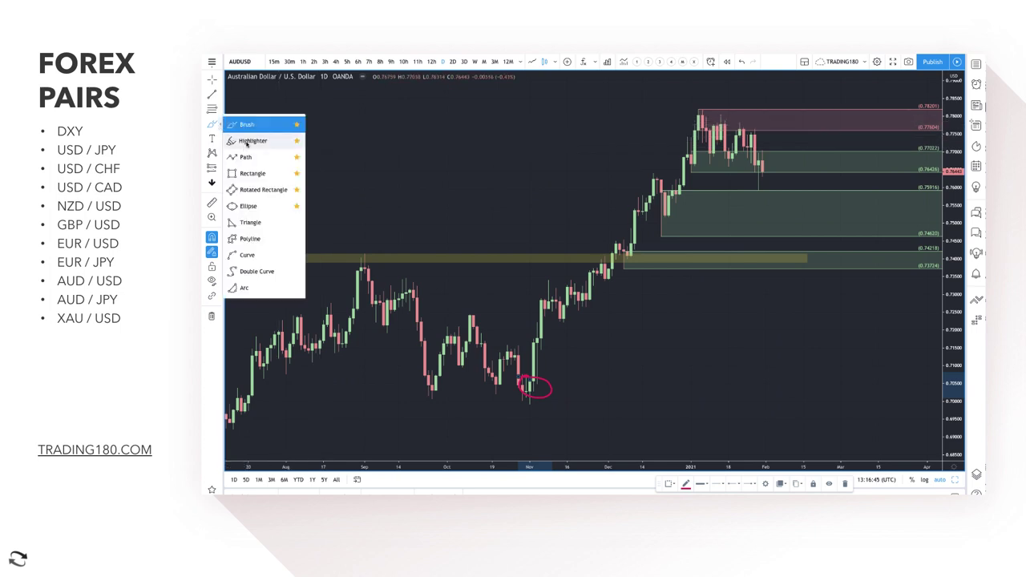
{"action": "left_click", "coordinate": [248, 174]}
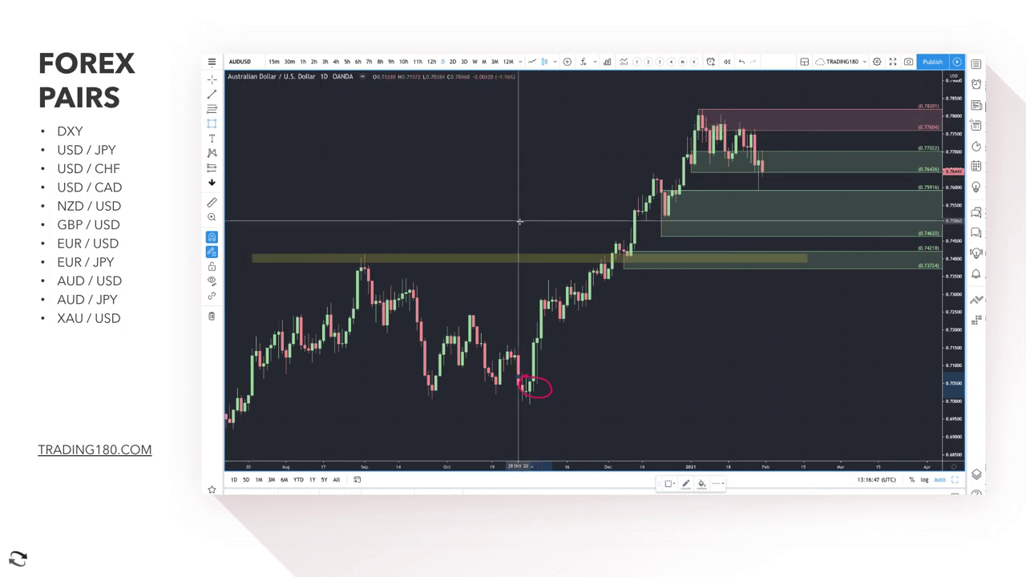
{"action": "left_click", "coordinate": [918, 214]}
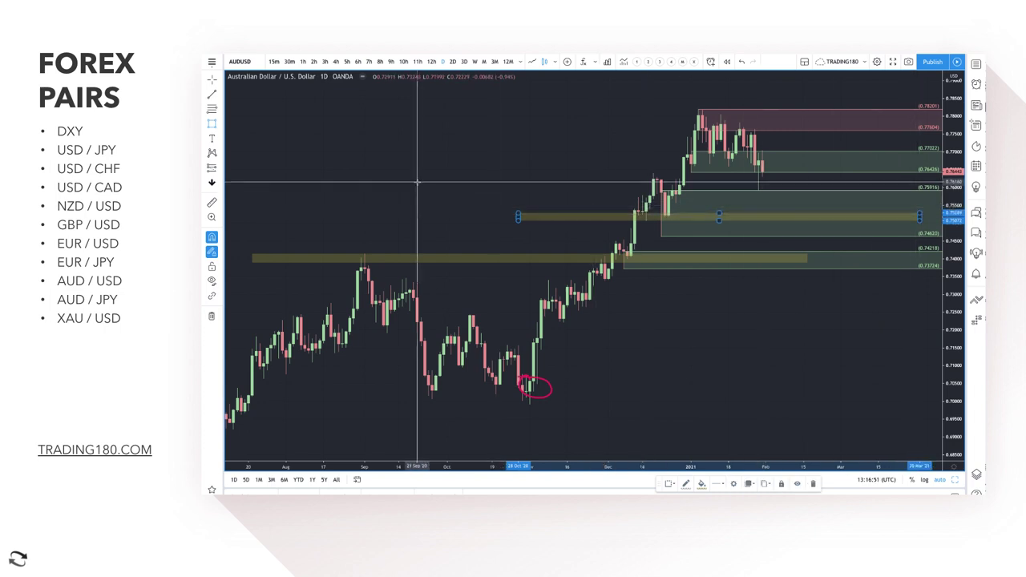
{"action": "left_click", "coordinate": [221, 123]}
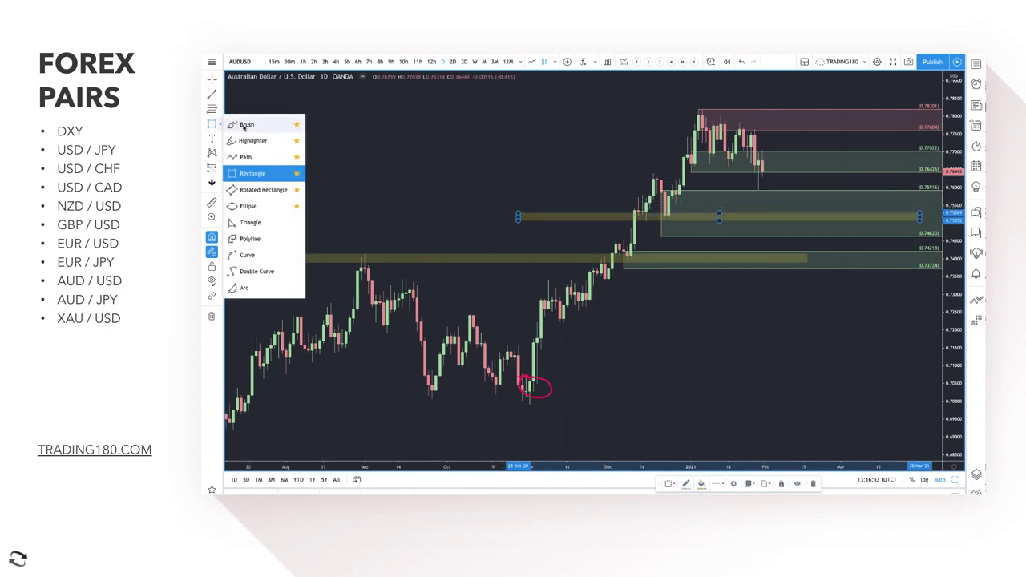
{"action": "left_click", "coordinate": [246, 125]}
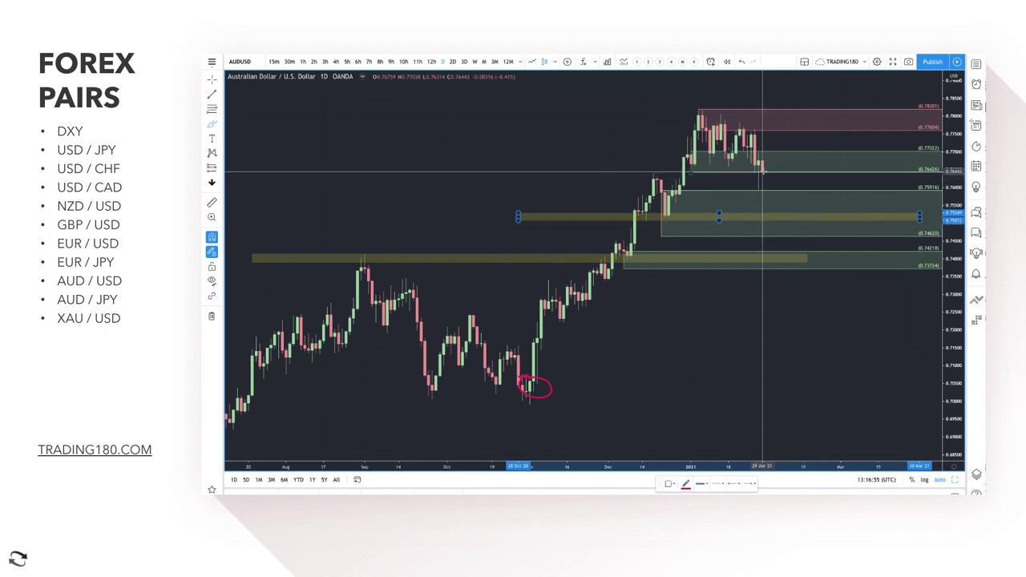
Sketch a red price path dropping from the latest candle toward the yellow band.
{"action": "mouse_move", "coordinate": [762, 170]}
{"action": "left_mouse_down"}
{"action": "mouse_move", "coordinate": [776, 217]}
{"action": "mouse_move", "coordinate": [813, 194]}
{"action": "mouse_move", "coordinate": [834, 218]}
{"action": "left_mouse_up"}
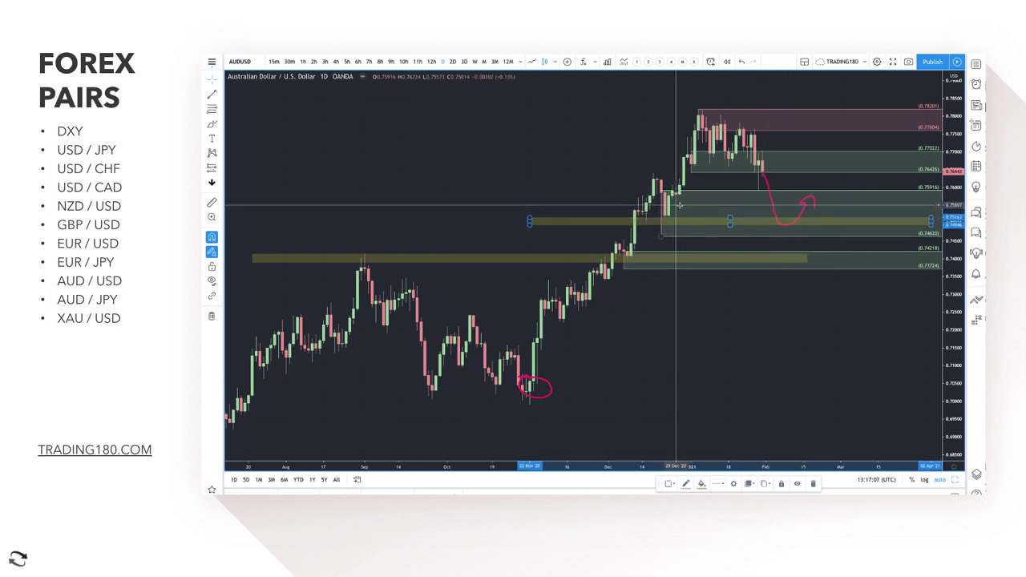
{"action": "left_click", "coordinate": [211, 125]}
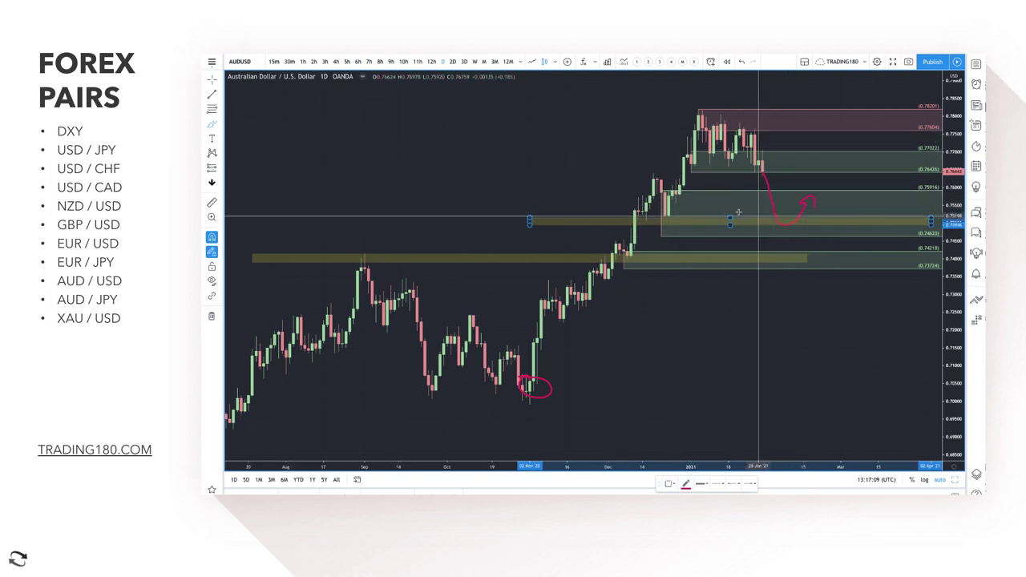
{"action": "left_click", "coordinate": [219, 124]}
{"action": "left_click", "coordinate": [252, 173]}
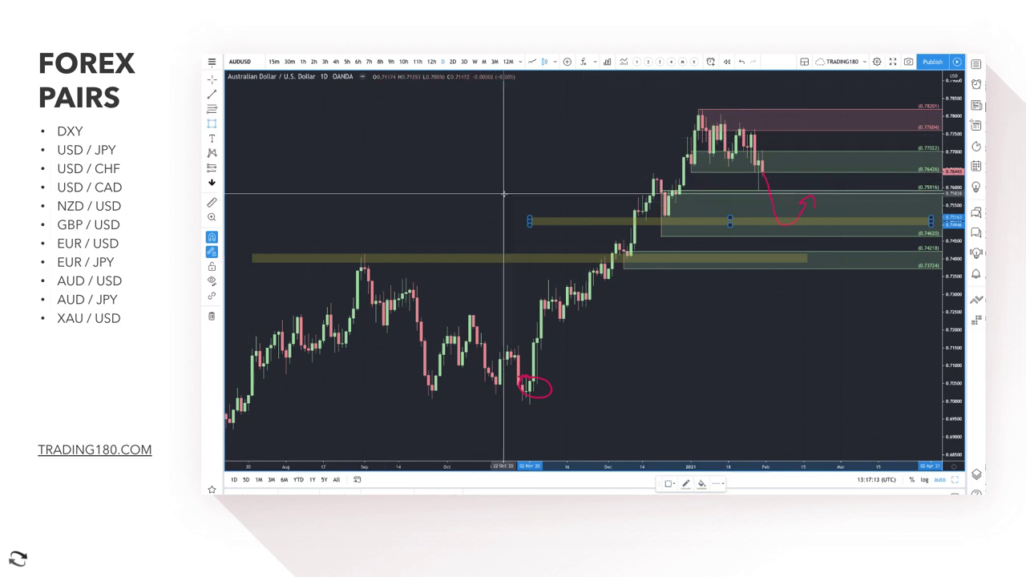
Draw a second thin yellow band above the first one.
{"action": "mouse_move", "coordinate": [511, 198]}
{"action": "left_mouse_down"}
{"action": "mouse_move", "coordinate": [735, 212]}
{"action": "mouse_move", "coordinate": [864, 200]}
{"action": "left_mouse_up"}
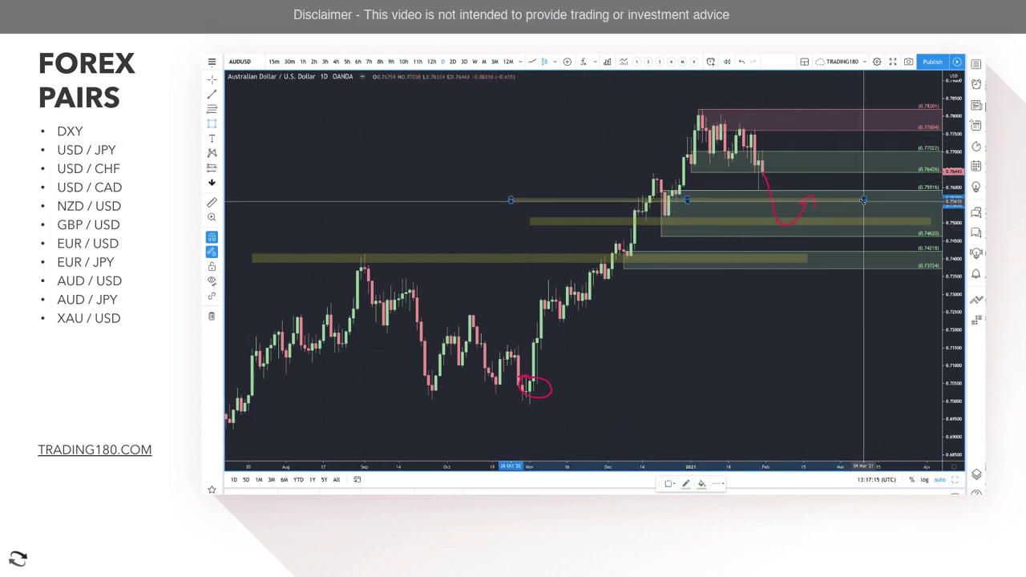
{"action": "scroll", "coordinate": [634, 203], "scroll_direction": "up", "scroll_amount": 5}
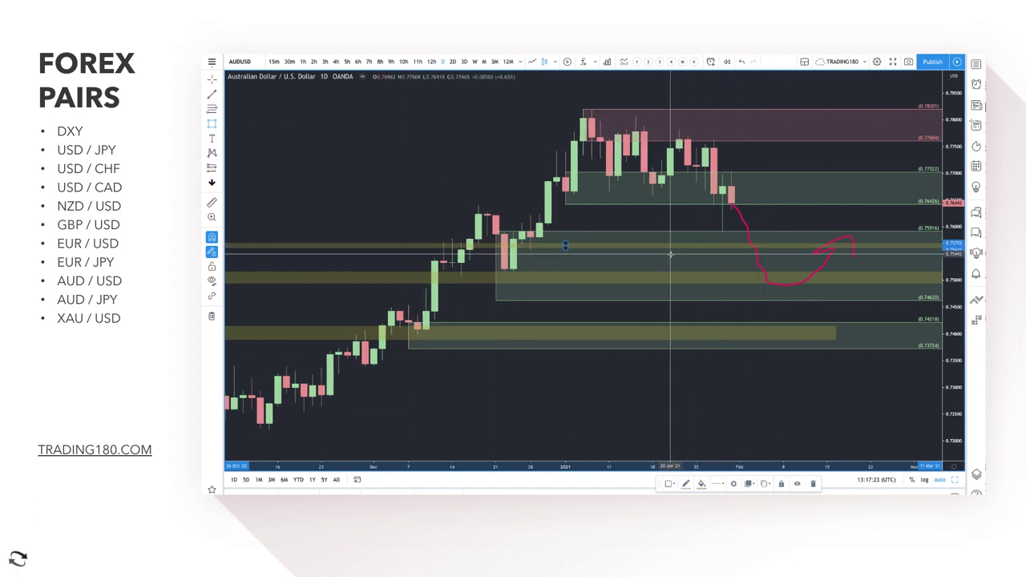
{"action": "scroll", "coordinate": [708, 254], "scroll_direction": "down", "scroll_amount": 3}
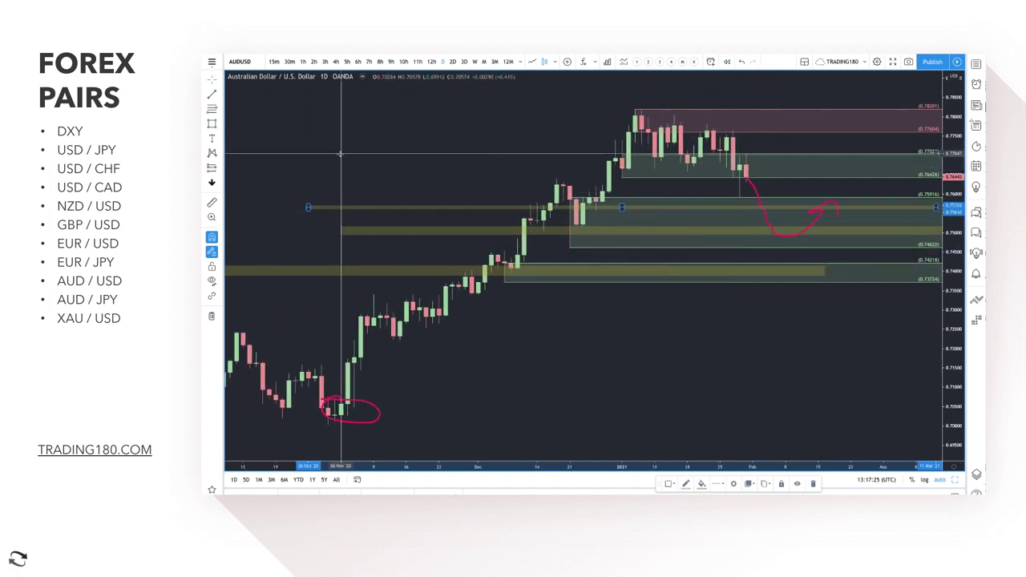
{"action": "left_click", "coordinate": [219, 124]}
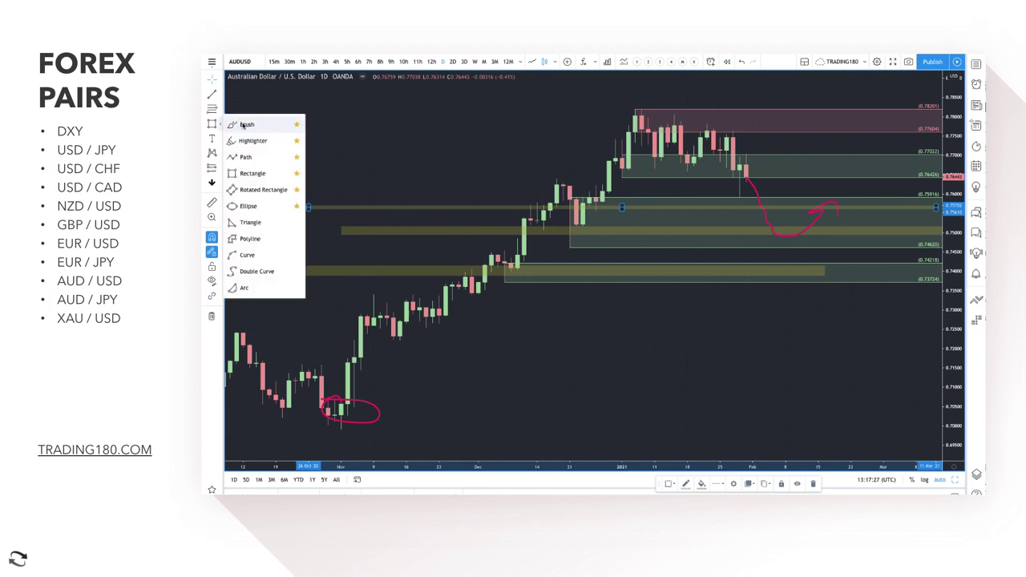
{"action": "left_click", "coordinate": [244, 125]}
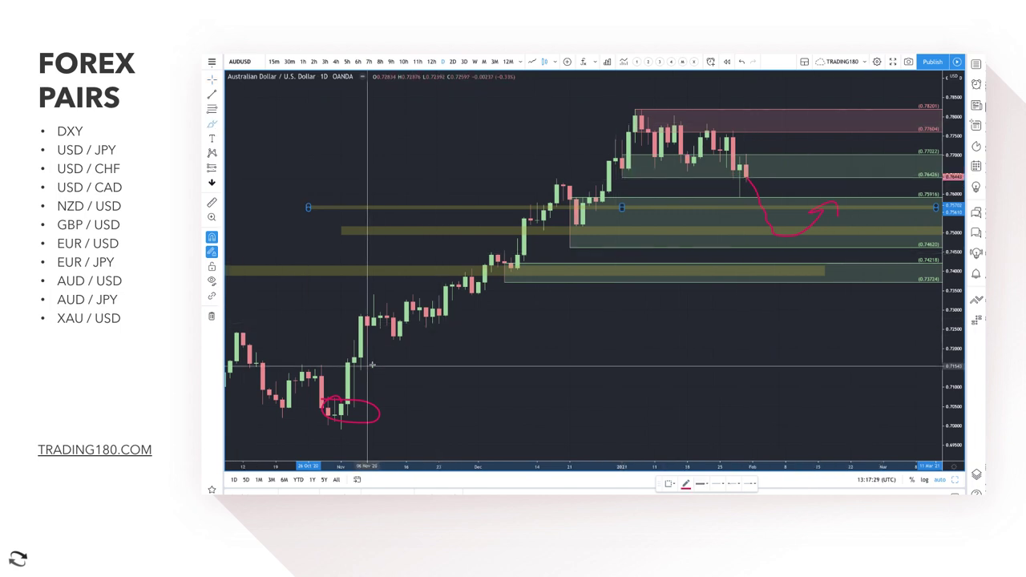
Sketch a rising path to the zones and circle the September peak and December retest.
{"action": "mouse_move", "coordinate": [414, 398]}
{"action": "left_mouse_down"}
{"action": "mouse_move", "coordinate": [694, 205]}
{"action": "mouse_move", "coordinate": [687, 193]}
{"action": "mouse_move", "coordinate": [705, 215]}
{"action": "mouse_move", "coordinate": [701, 248]}
{"action": "left_mouse_up"}
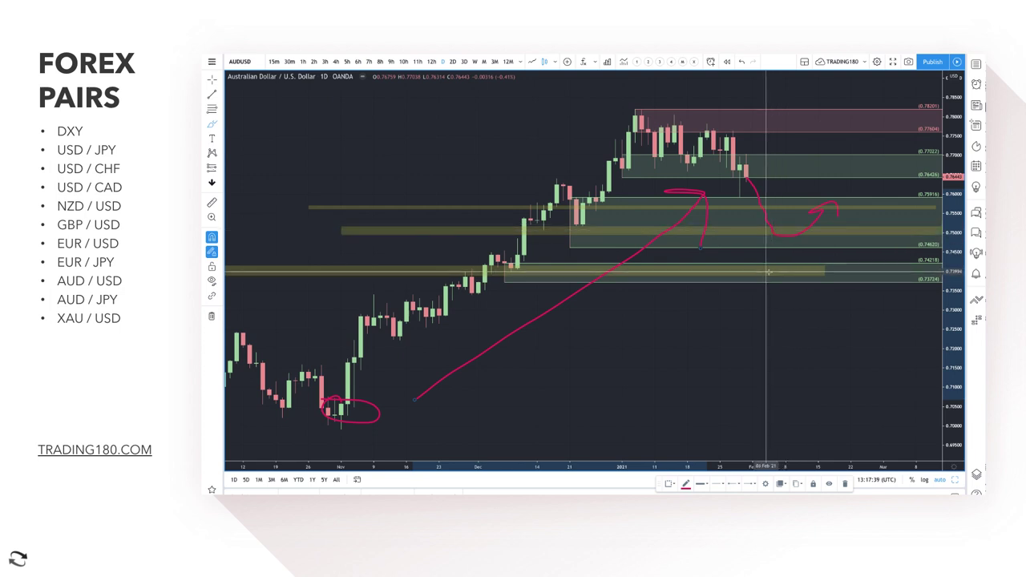
{"action": "scroll", "coordinate": [773, 273], "scroll_direction": "down", "scroll_amount": 5}
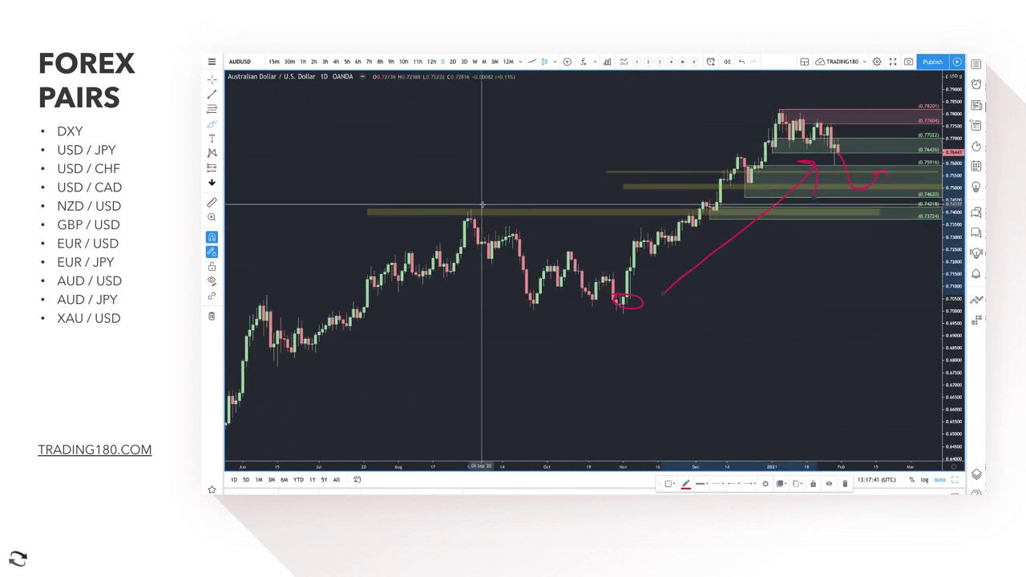
{"action": "left_click_drag", "start_coordinate": [462, 210], "coordinate": [484, 207]}
{"action": "mouse_move", "coordinate": [698, 206]}
{"action": "left_mouse_down"}
{"action": "mouse_move", "coordinate": [698, 217]}
{"action": "mouse_move", "coordinate": [721, 213]}
{"action": "left_mouse_up"}
{"action": "scroll", "coordinate": [771, 207], "scroll_direction": "up", "scroll_amount": 2}
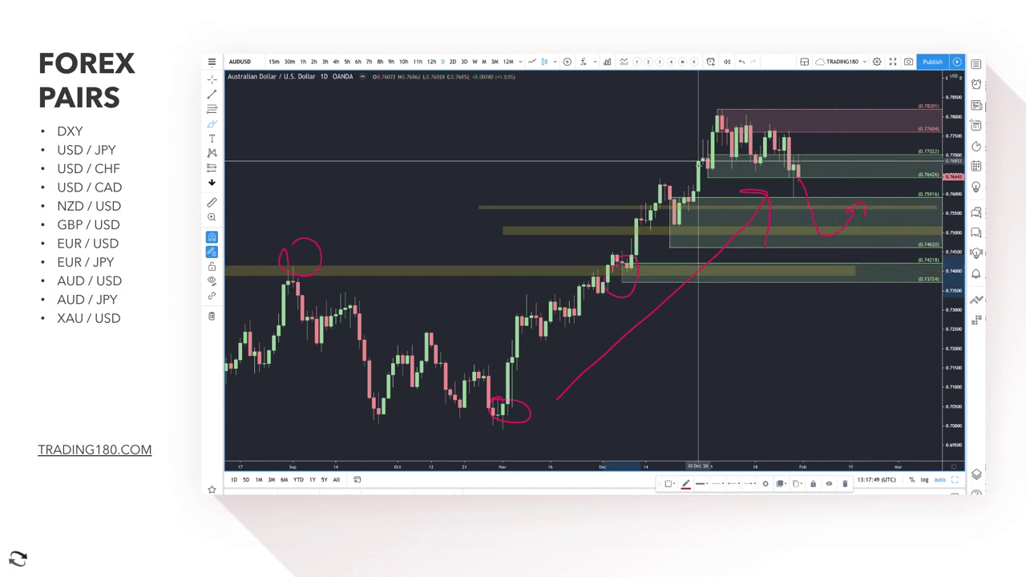
Delete the upper green zone and extend the red zone down to about 0.7715.
{"action": "left_click", "coordinate": [552, 207]}
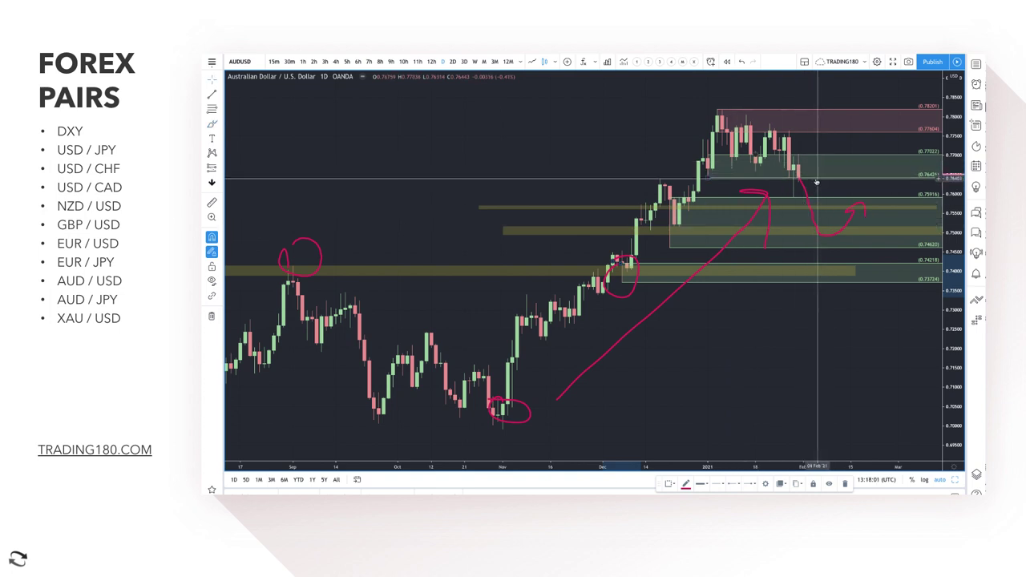
{"action": "key", "text": "Delete"}
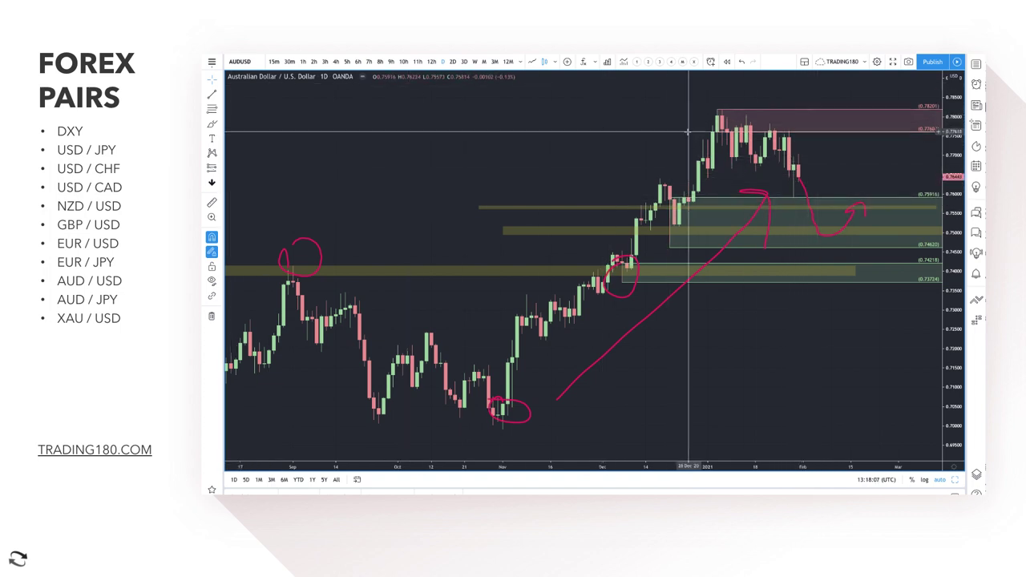
{"action": "left_click_drag", "start_coordinate": [720, 135], "coordinate": [780, 150]}
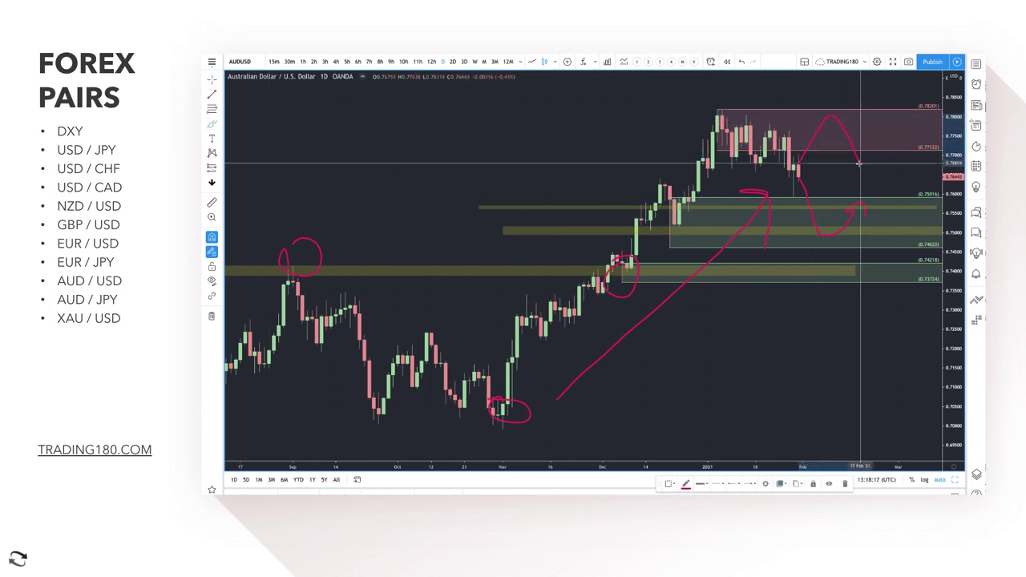
Sketch a rise into the red zone and drop, undoing the circle and arc over the January top.
{"action": "left_click_drag", "start_coordinate": [858, 163], "coordinate": [850, 157]}
{"action": "mouse_move", "coordinate": [752, 112]}
{"action": "left_mouse_down"}
{"action": "mouse_move", "coordinate": [726, 120]}
{"action": "mouse_move", "coordinate": [750, 114]}
{"action": "left_mouse_up"}
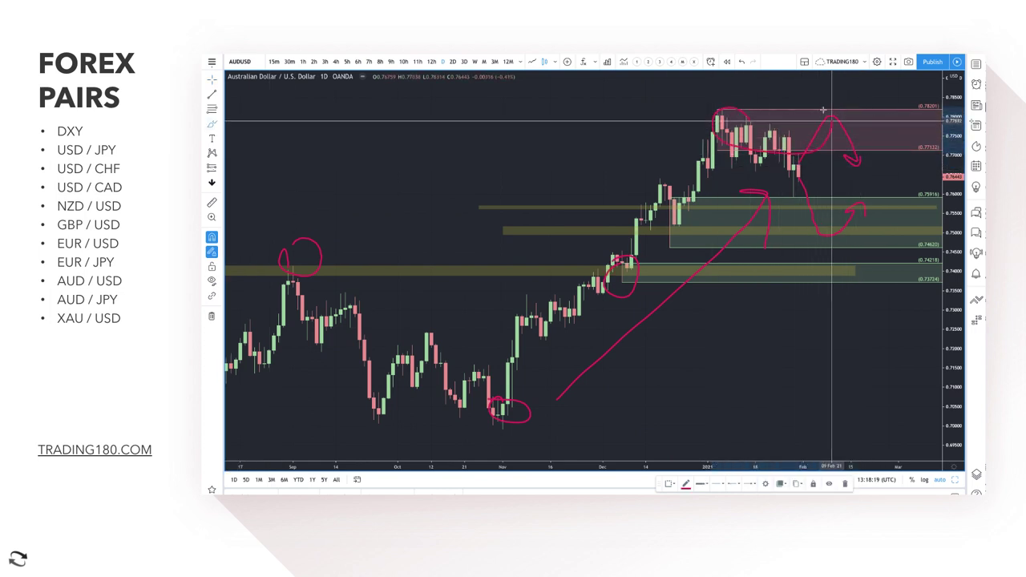
{"action": "left_click_drag", "start_coordinate": [823, 109], "coordinate": [750, 103]}
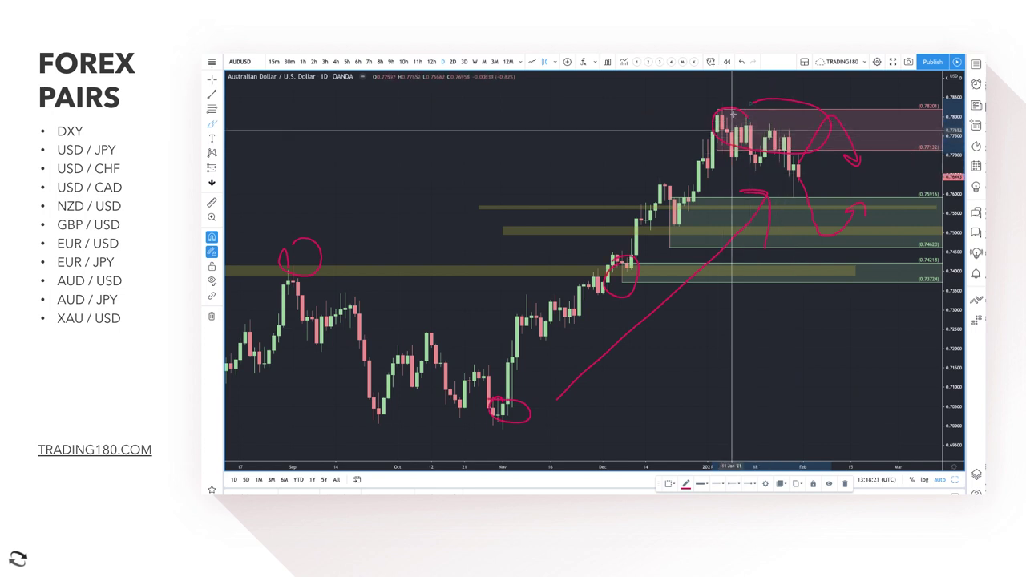
{"action": "key", "text": "ctrl+z"}
{"action": "key", "text": "ctrl+z"}
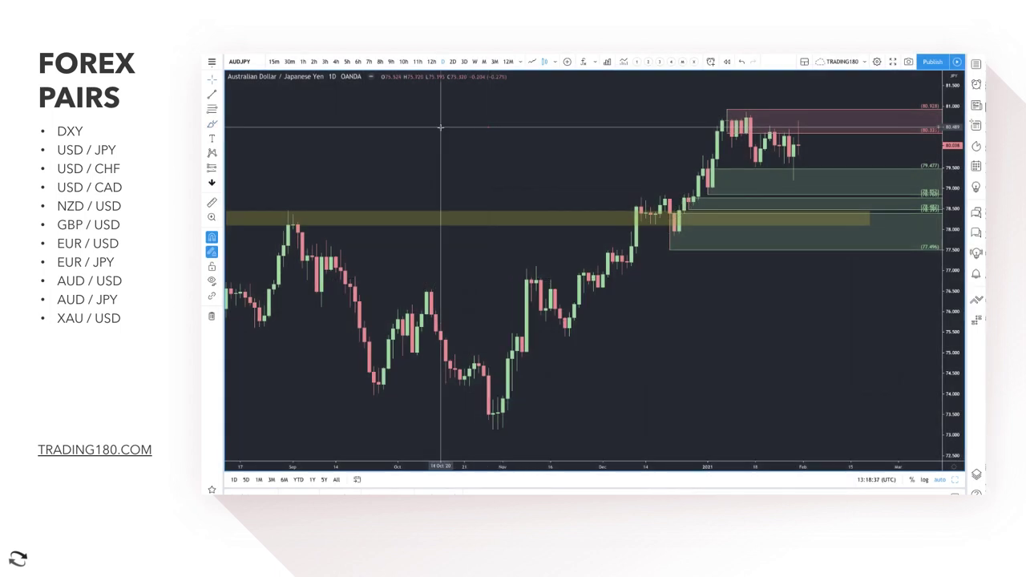
Circle the AUD/JPY high and latest dip, then sketch a drop-and-rebound path into the zones.
{"action": "scroll", "coordinate": [440, 127], "scroll_direction": "up", "scroll_amount": 3}
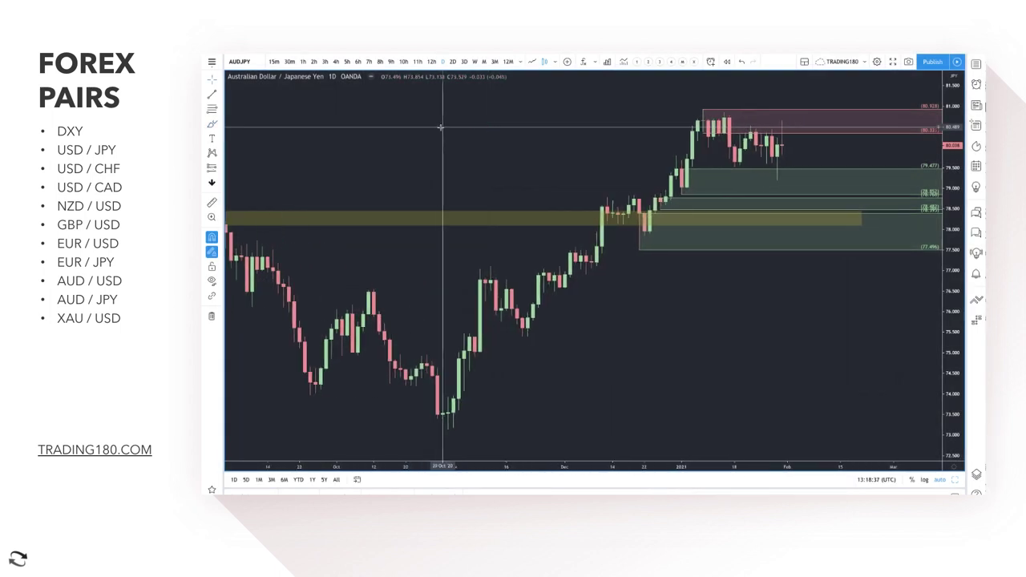
{"action": "left_click", "coordinate": [212, 110]}
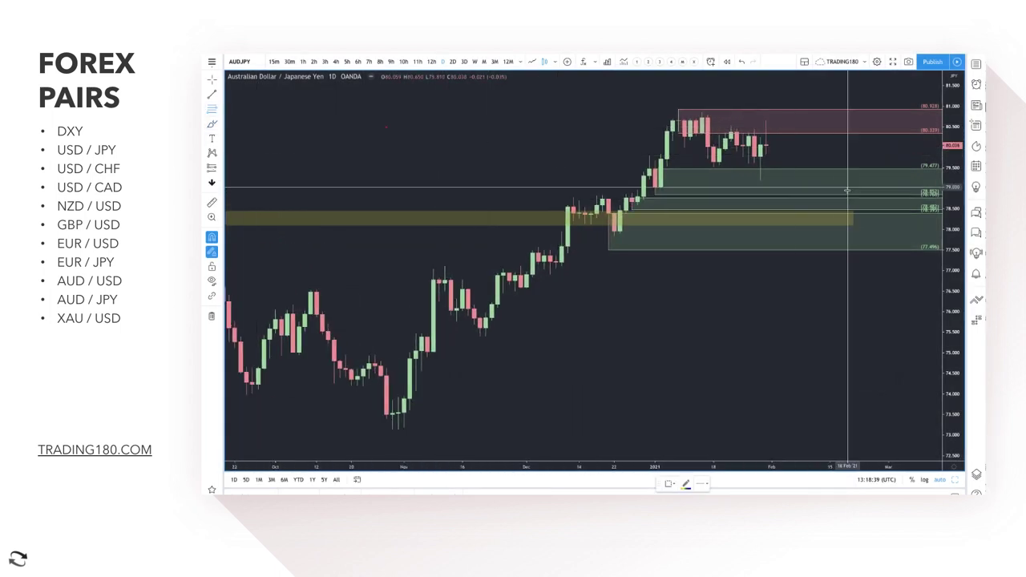
{"action": "left_click", "coordinate": [678, 105]}
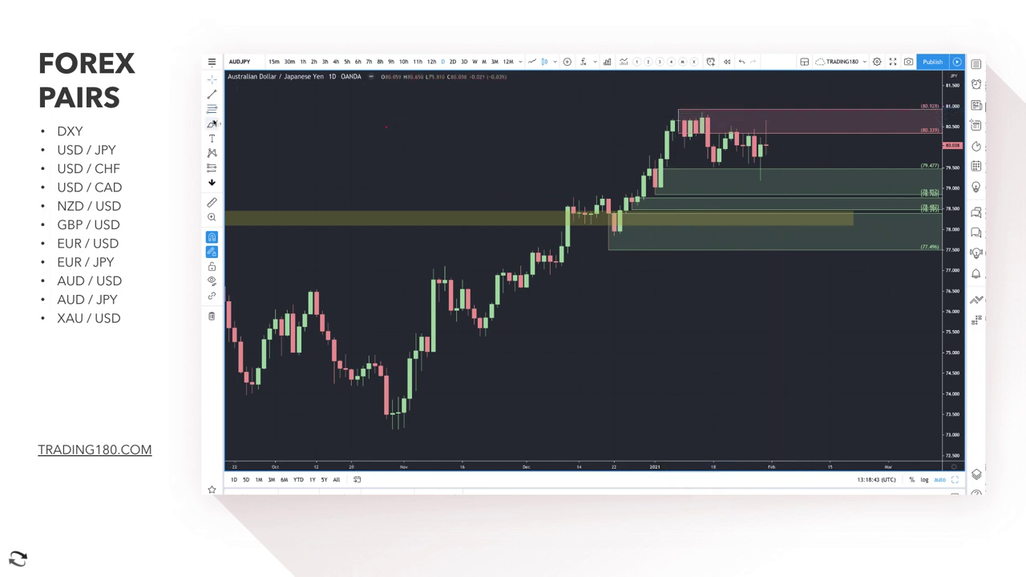
{"action": "mouse_move", "coordinate": [683, 97]}
{"action": "left_mouse_down"}
{"action": "mouse_move", "coordinate": [668, 104]}
{"action": "mouse_move", "coordinate": [679, 99]}
{"action": "left_mouse_up"}
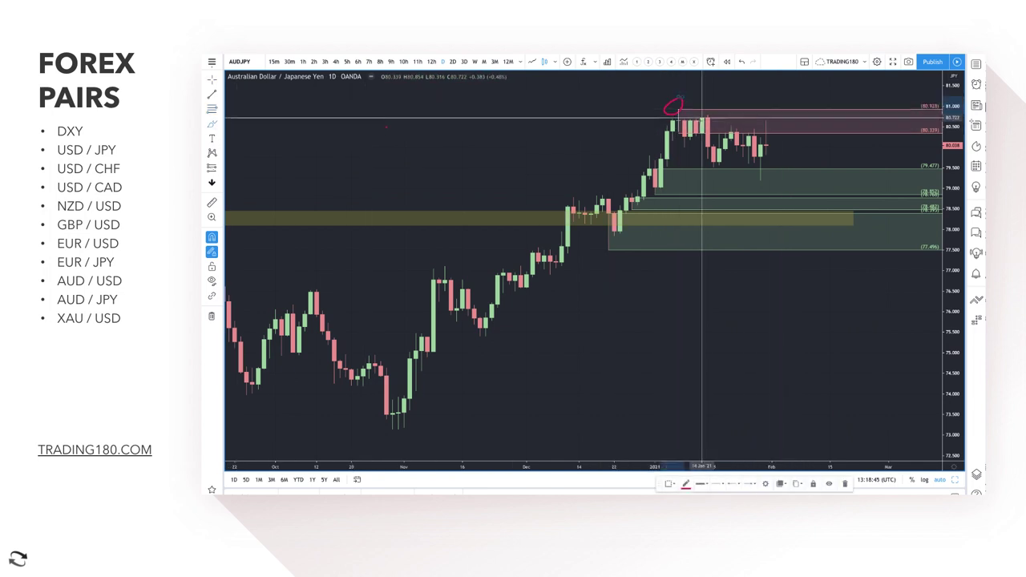
{"action": "mouse_move", "coordinate": [767, 158]}
{"action": "left_mouse_down"}
{"action": "mouse_move", "coordinate": [782, 186]}
{"action": "mouse_move", "coordinate": [763, 174]}
{"action": "left_mouse_up"}
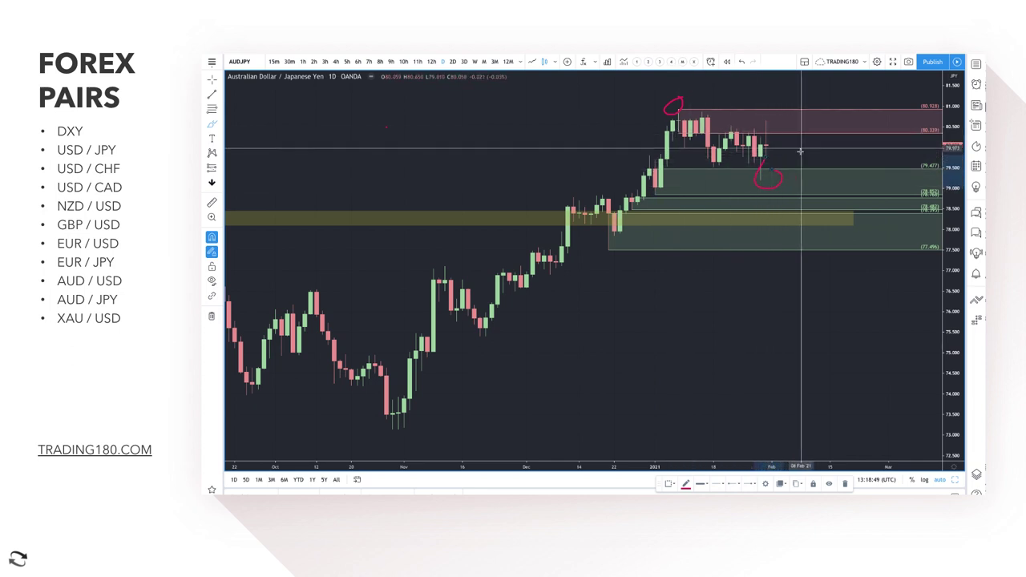
{"action": "mouse_move", "coordinate": [771, 141]}
{"action": "left_mouse_down"}
{"action": "mouse_move", "coordinate": [791, 210]}
{"action": "mouse_move", "coordinate": [813, 202]}
{"action": "left_mouse_up"}
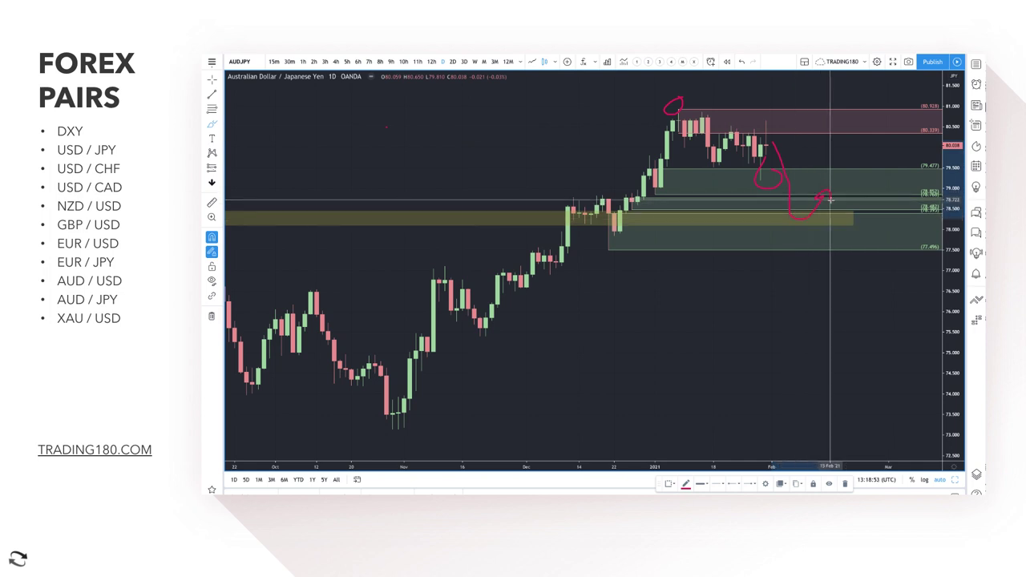
Lower the red zone's bottom edge and sketch an alternative path up into it.
{"action": "scroll", "coordinate": [815, 205], "scroll_direction": "down", "scroll_amount": 3}
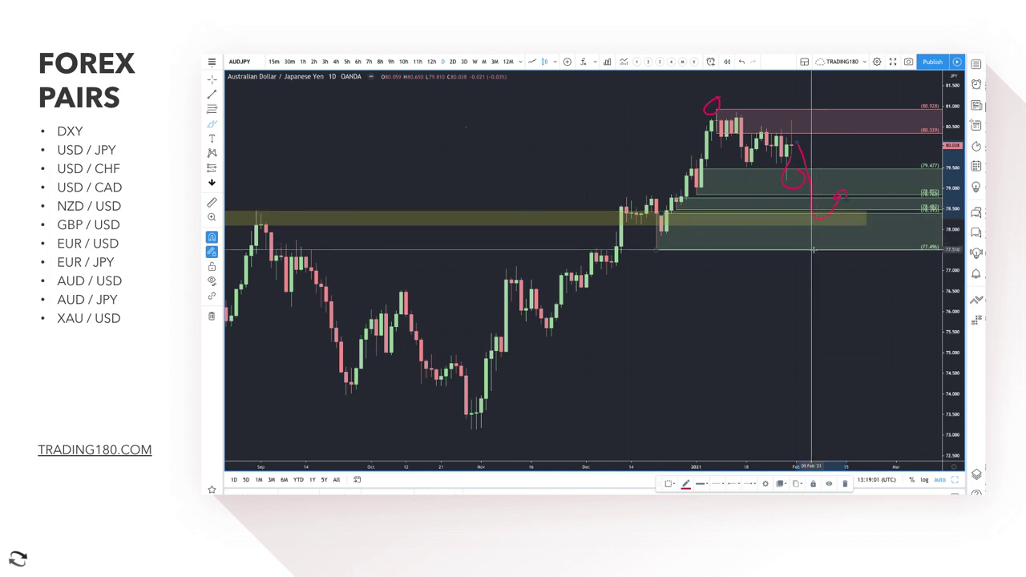
{"action": "scroll", "coordinate": [812, 250], "scroll_direction": "up", "scroll_amount": 2}
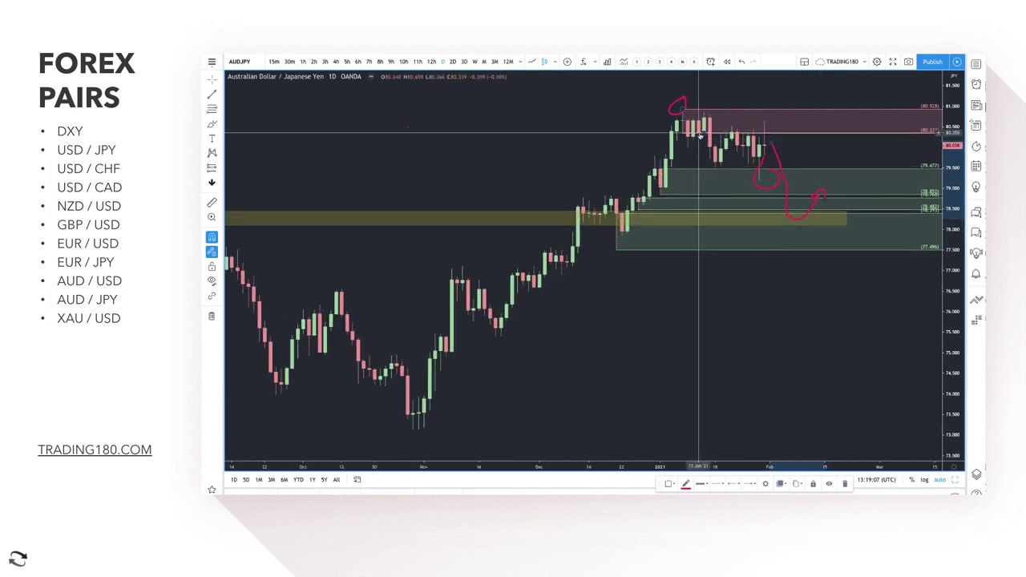
{"action": "left_click_drag", "start_coordinate": [699, 133], "coordinate": [778, 136]}
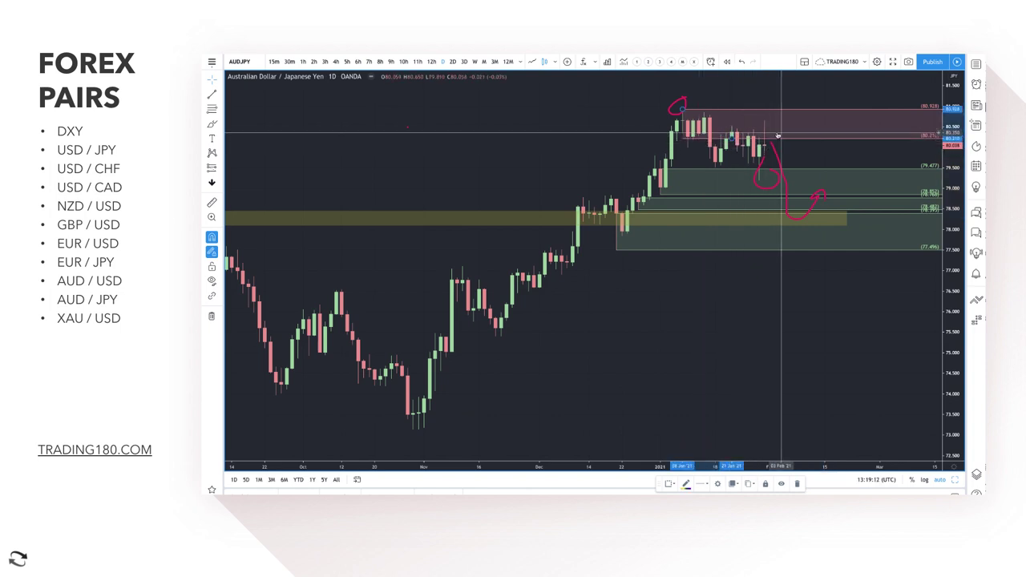
{"action": "left_click", "coordinate": [210, 124]}
{"action": "mouse_move", "coordinate": [778, 121]}
{"action": "left_mouse_down"}
{"action": "mouse_move", "coordinate": [751, 138]}
{"action": "mouse_move", "coordinate": [770, 116]}
{"action": "left_mouse_up"}
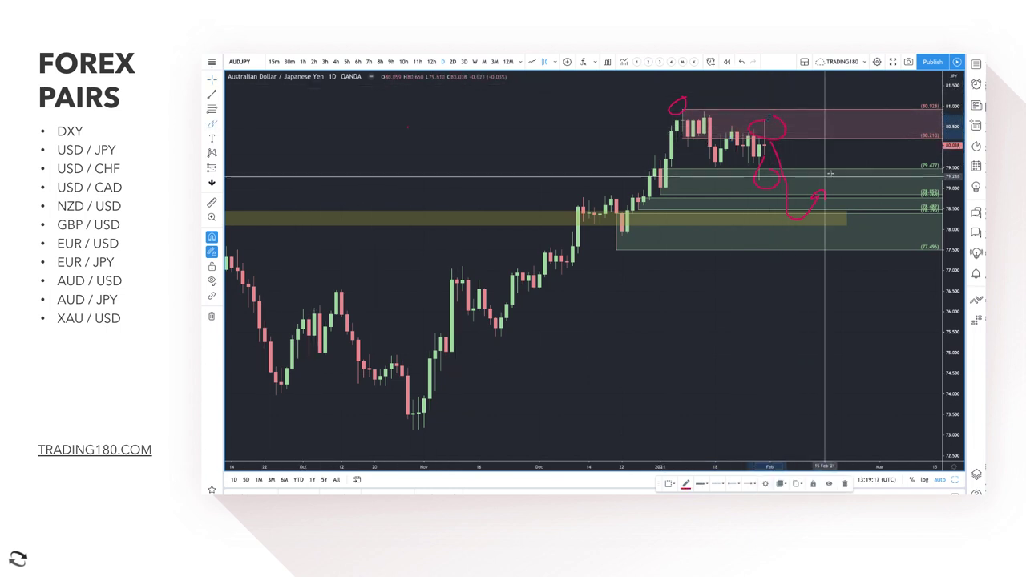
{"action": "mouse_move", "coordinate": [834, 114]}
{"action": "left_mouse_down"}
{"action": "mouse_move", "coordinate": [818, 110]}
{"action": "mouse_move", "coordinate": [851, 103]}
{"action": "mouse_move", "coordinate": [830, 126]}
{"action": "mouse_move", "coordinate": [831, 144]}
{"action": "left_mouse_up"}
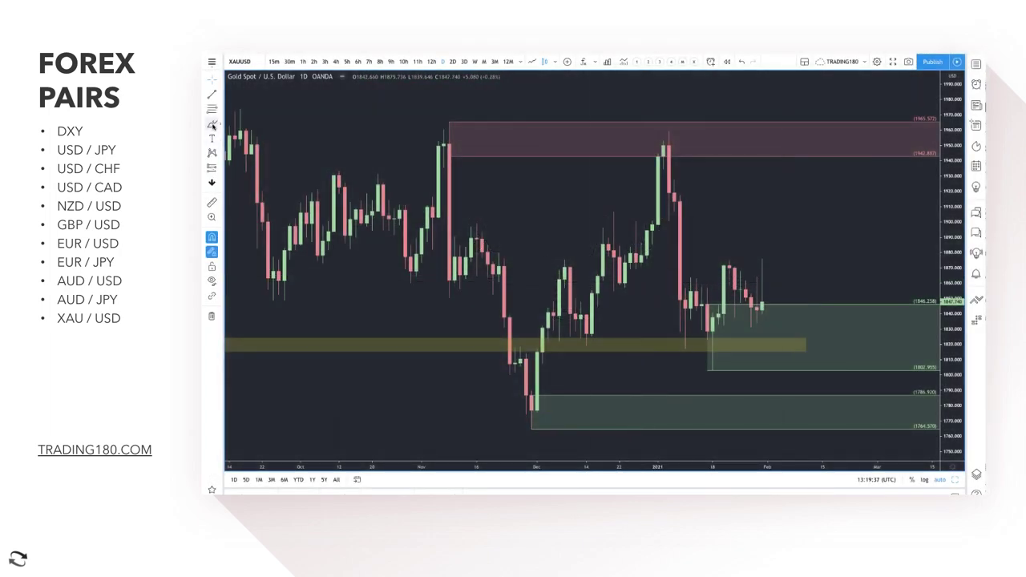
Circle the area below the yellow band and the lower green zone with a rising arrow on gold.
{"action": "left_click", "coordinate": [213, 126]}
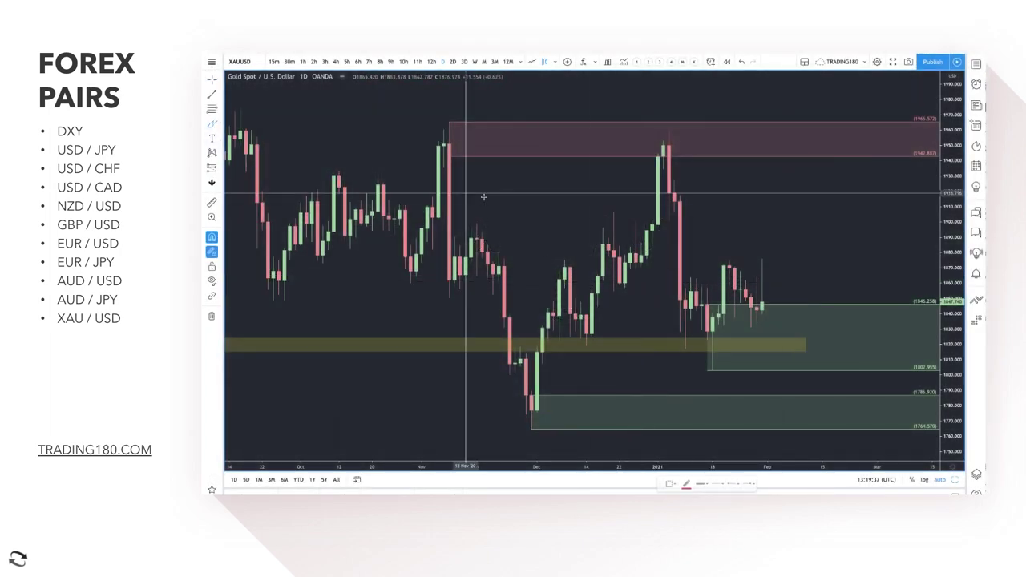
{"action": "left_click", "coordinate": [762, 282]}
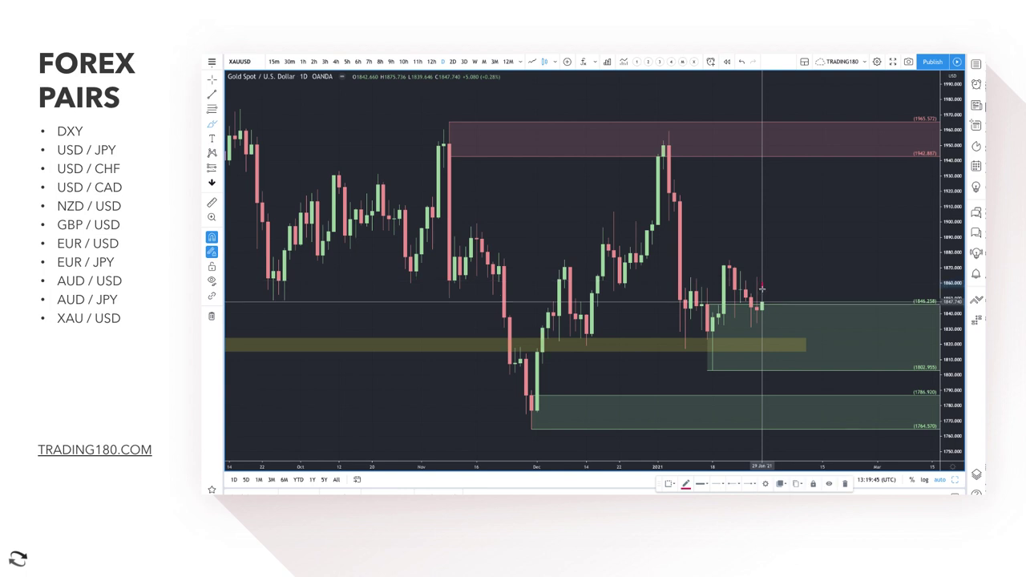
{"action": "mouse_move", "coordinate": [787, 353]}
{"action": "left_mouse_down"}
{"action": "mouse_move", "coordinate": [768, 362]}
{"action": "mouse_move", "coordinate": [827, 327]}
{"action": "mouse_move", "coordinate": [828, 337]}
{"action": "left_mouse_up"}
{"action": "mouse_move", "coordinate": [795, 404]}
{"action": "left_mouse_down"}
{"action": "mouse_move", "coordinate": [782, 400]}
{"action": "mouse_move", "coordinate": [779, 426]}
{"action": "mouse_move", "coordinate": [824, 370]}
{"action": "mouse_move", "coordinate": [832, 375]}
{"action": "left_mouse_up"}
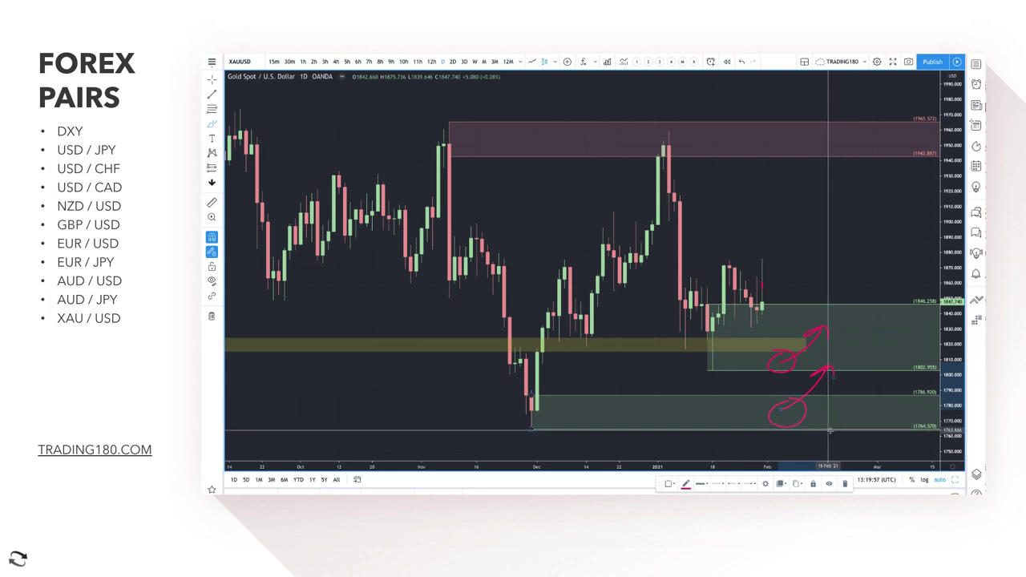
{"action": "scroll", "coordinate": [830, 431], "scroll_direction": "down", "scroll_amount": 3}
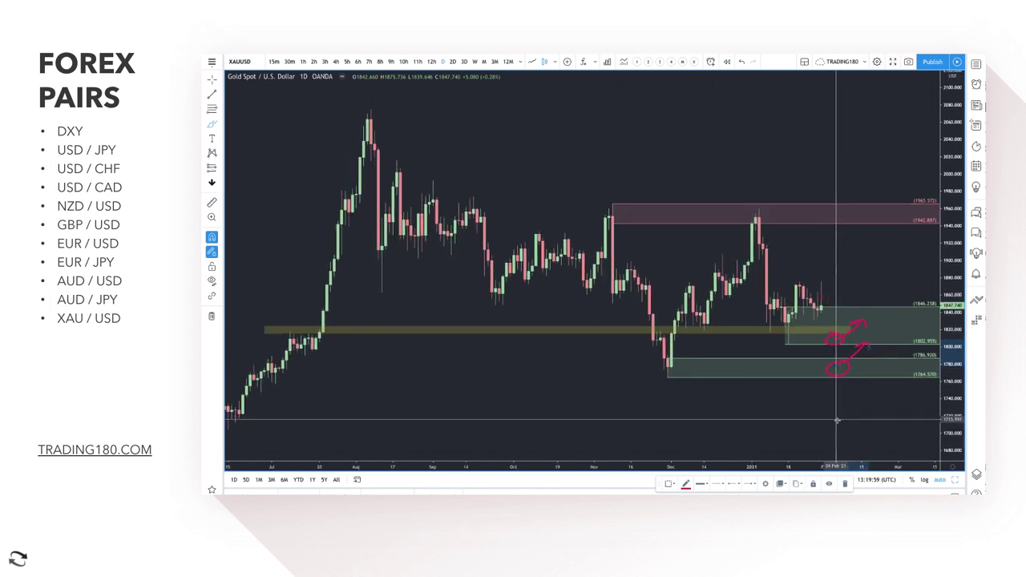
{"action": "scroll", "coordinate": [802, 393], "scroll_direction": "up", "scroll_amount": 3}
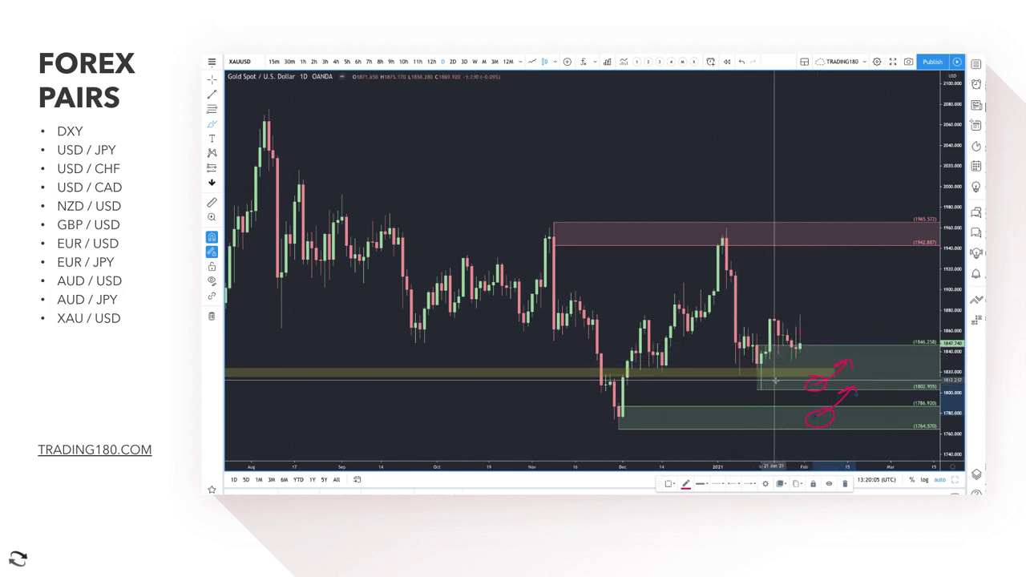
Circle the recent lows, extend the yellow band rightward, and bring up Bloomberg's gold-demand article.
{"action": "mouse_move", "coordinate": [772, 378]}
{"action": "left_mouse_down"}
{"action": "mouse_move", "coordinate": [761, 378]}
{"action": "mouse_move", "coordinate": [778, 387]}
{"action": "left_mouse_up"}
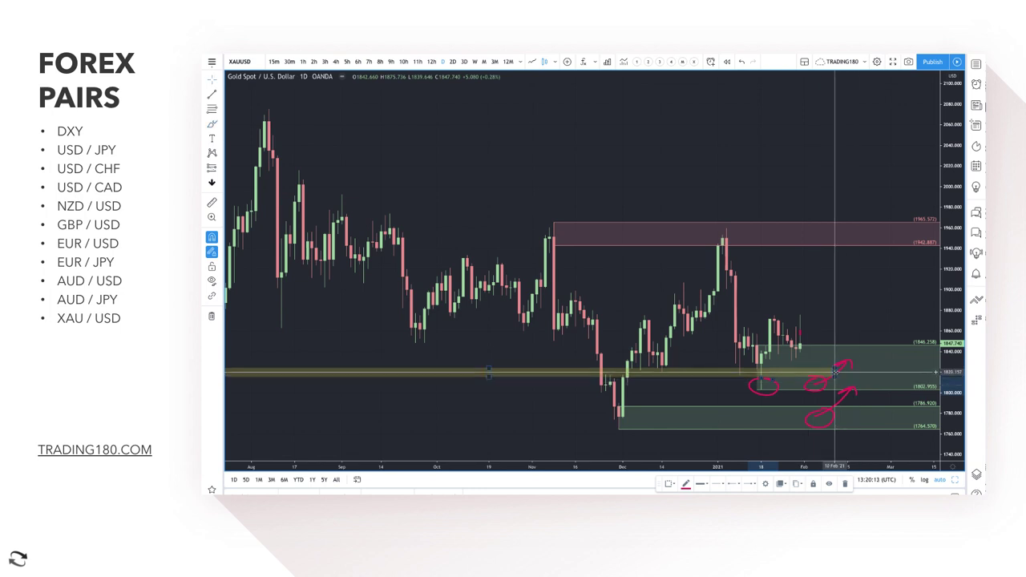
{"action": "left_click_drag", "start_coordinate": [836, 372], "coordinate": [901, 372]}
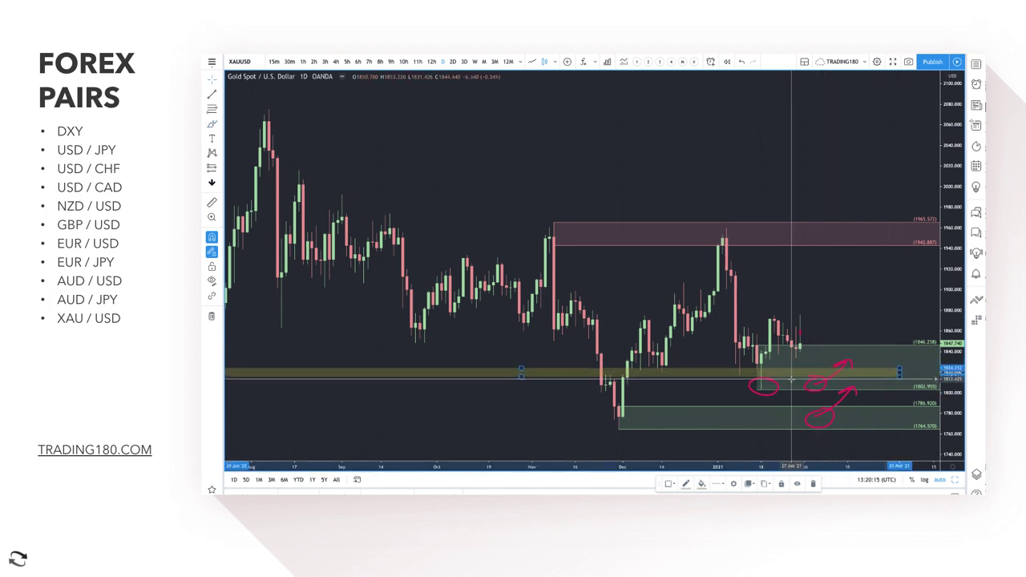
{"action": "scroll", "coordinate": [792, 379], "scroll_direction": "up", "scroll_amount": 5}
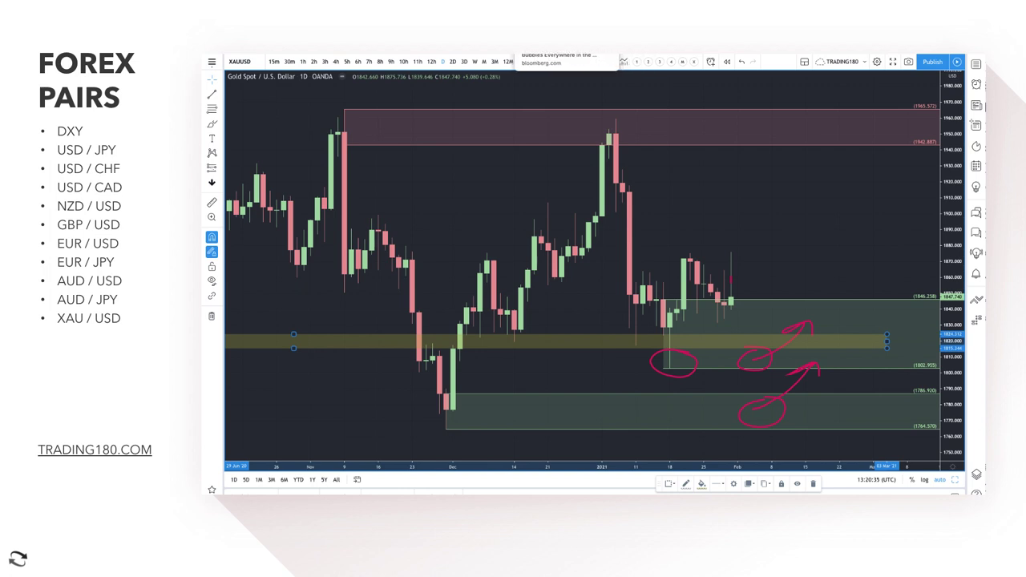
{"action": "left_click", "coordinate": [550, 51]}
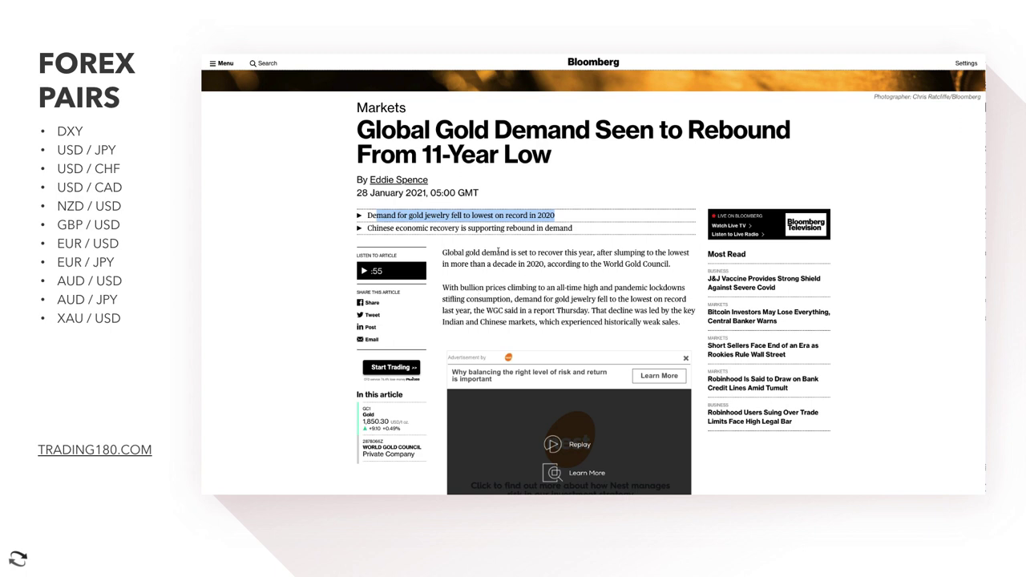
Highlight the Chinese economic recovery bullet and the opening sentence about gold demand recovering.
{"action": "scroll", "coordinate": [429, 202], "scroll_direction": "down", "scroll_amount": 1}
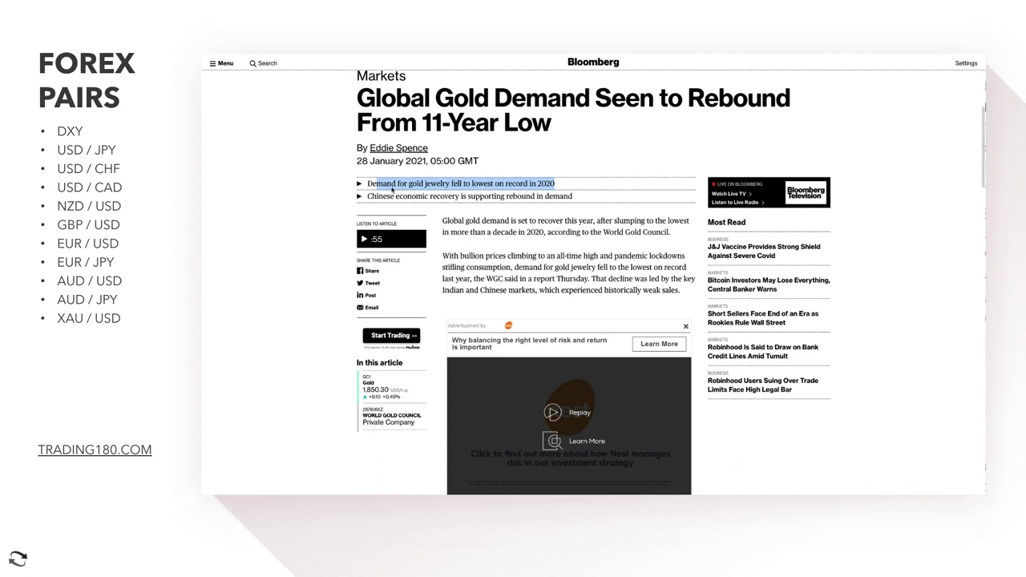
{"action": "left_click_drag", "start_coordinate": [382, 196], "coordinate": [459, 196]}
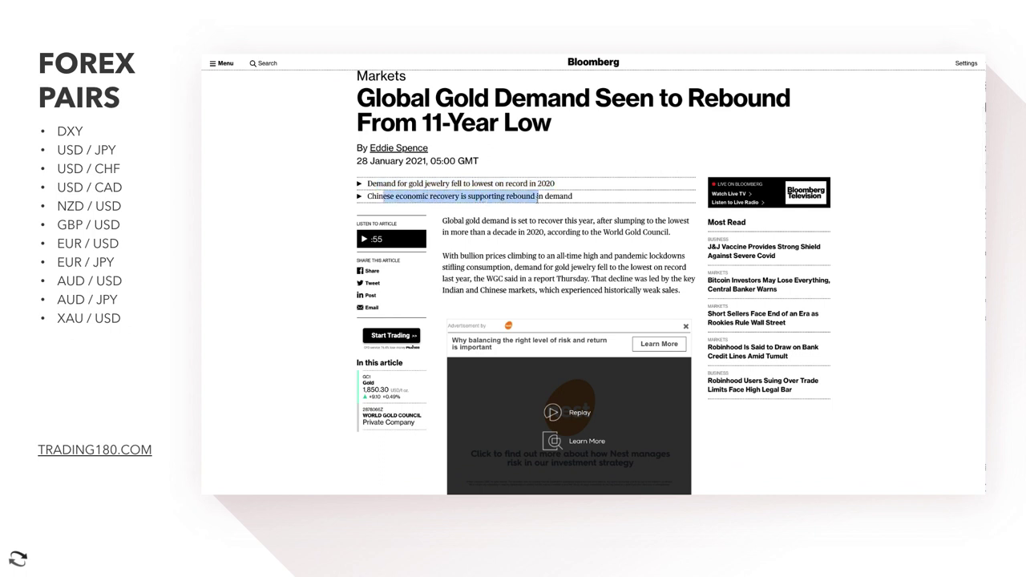
{"action": "scroll", "coordinate": [583, 202], "scroll_direction": "down", "scroll_amount": 2}
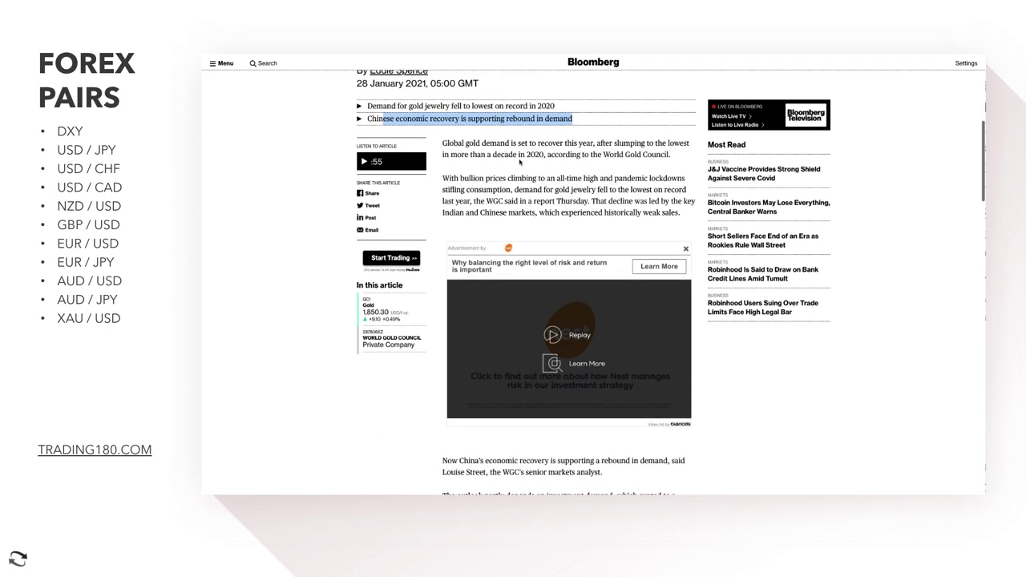
{"action": "left_click_drag", "start_coordinate": [466, 143], "coordinate": [604, 151]}
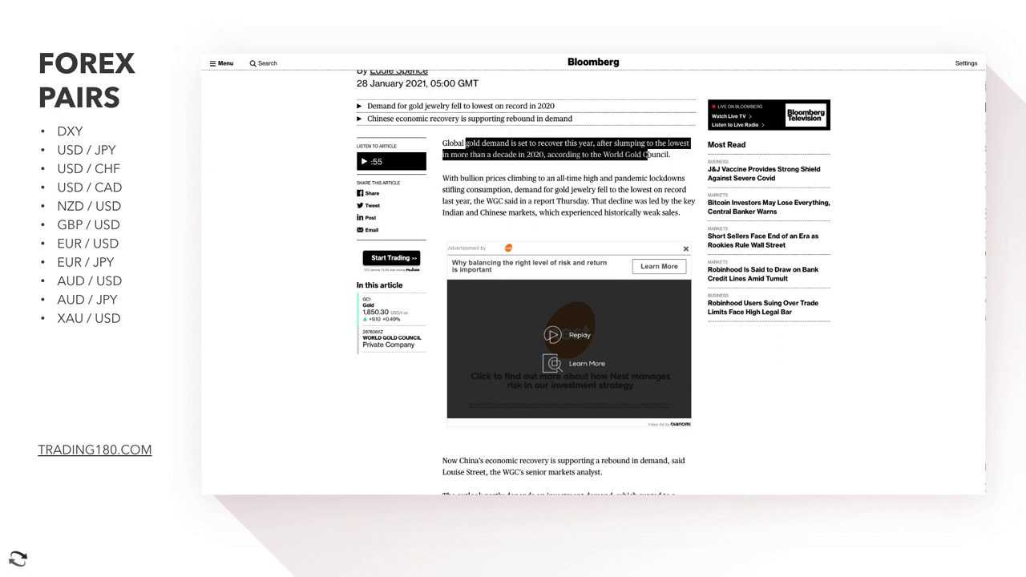
Scroll down through the gold demand article to its Decade Low chart.
{"action": "scroll", "coordinate": [649, 385], "scroll_direction": "down", "scroll_amount": 6}
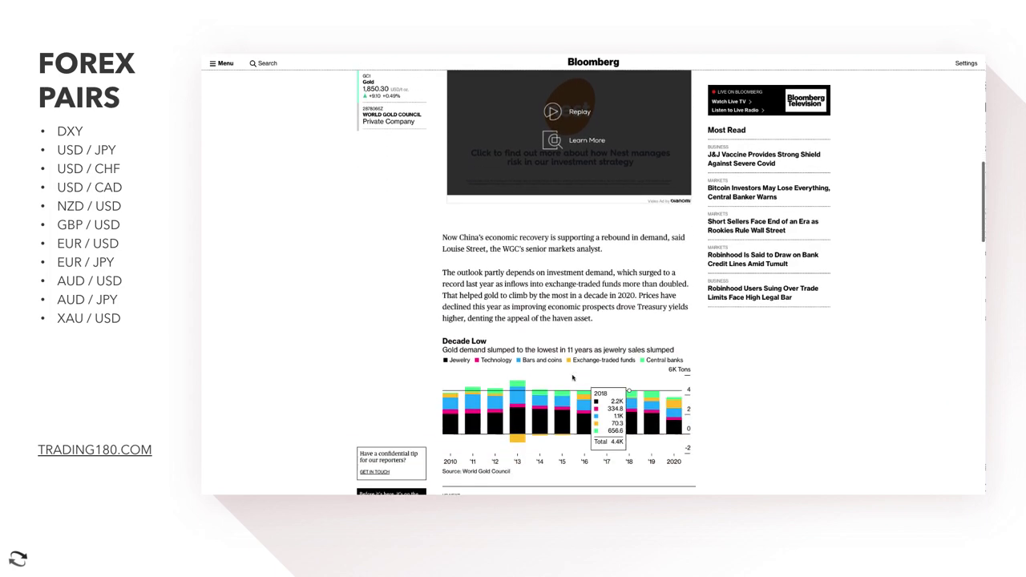
{"action": "mouse_move", "coordinate": [680, 430]}
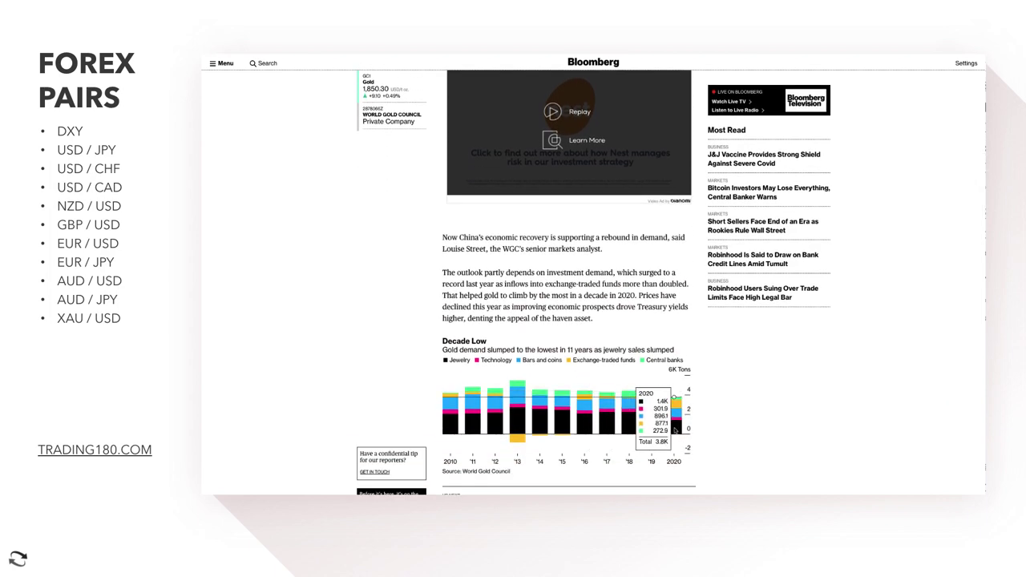
{"action": "scroll", "coordinate": [481, 298], "scroll_direction": "down", "scroll_amount": 1}
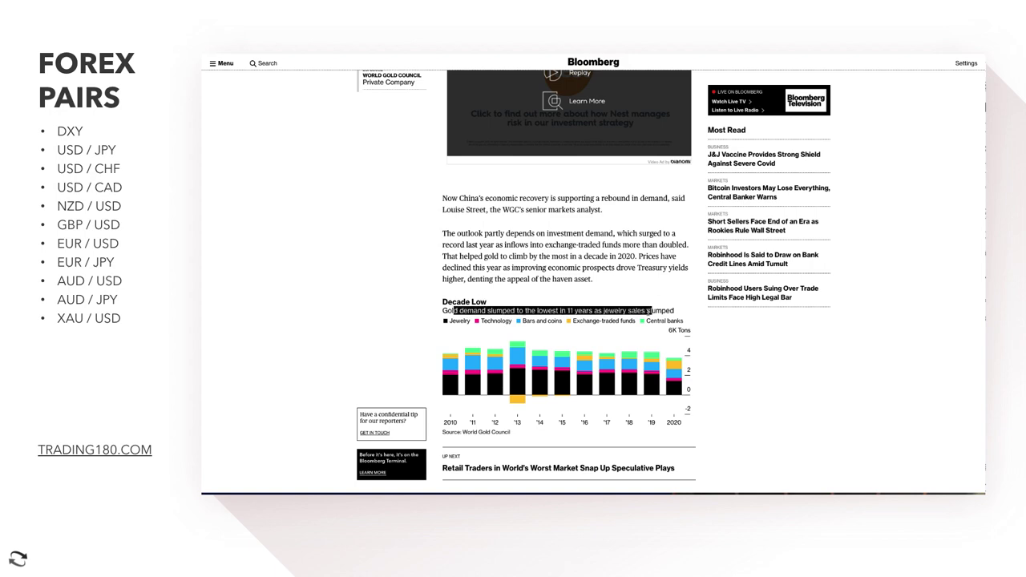
{"action": "scroll", "coordinate": [659, 255], "scroll_direction": "up", "scroll_amount": 9}
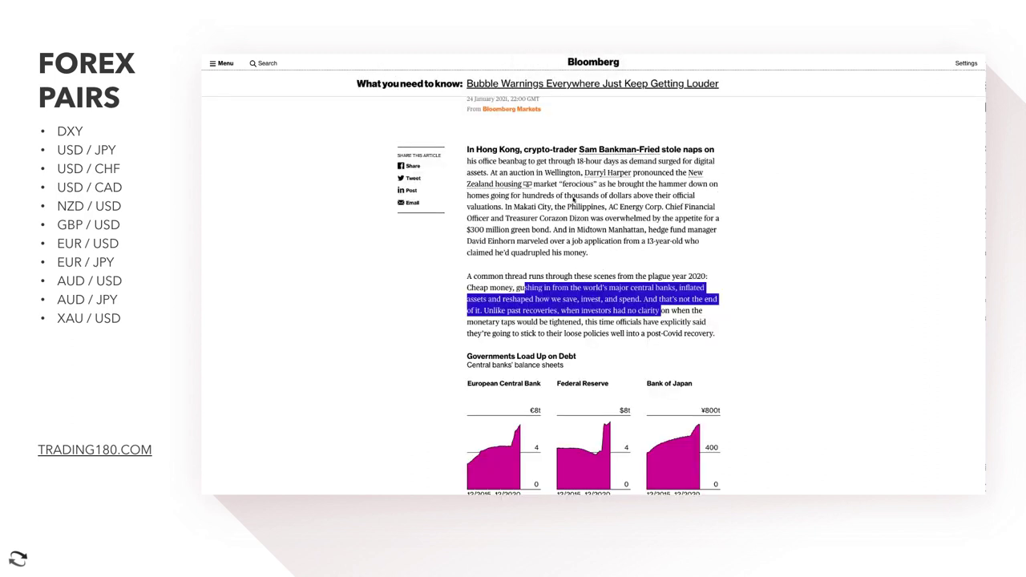
Highlight the Pandemic-Era Central Banking headline and its subheading.
{"action": "scroll", "coordinate": [574, 199], "scroll_direction": "up", "scroll_amount": 8}
{"action": "scroll", "coordinate": [579, 201], "scroll_direction": "down", "scroll_amount": 4}
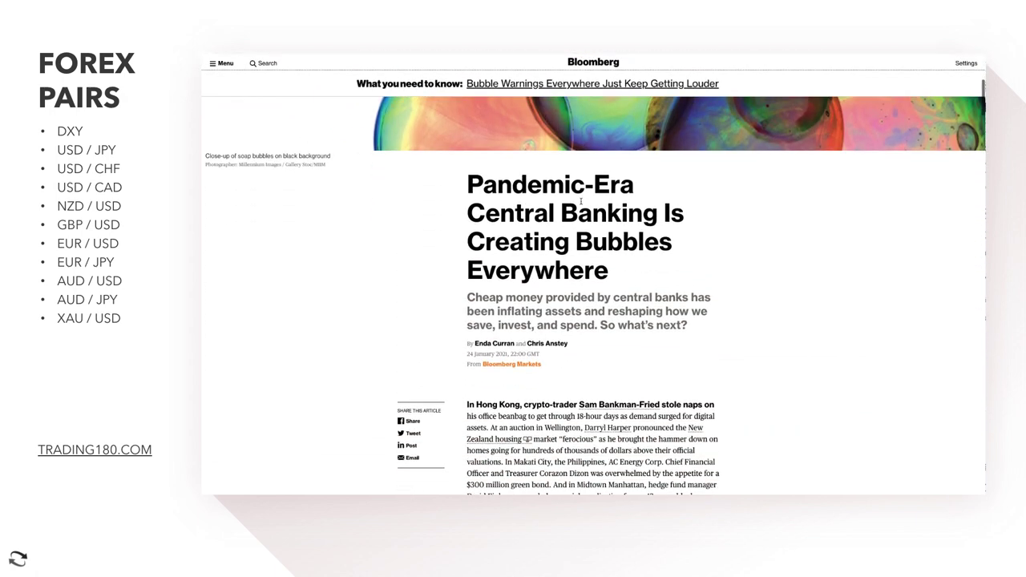
{"action": "scroll", "coordinate": [581, 202], "scroll_direction": "down", "scroll_amount": 2}
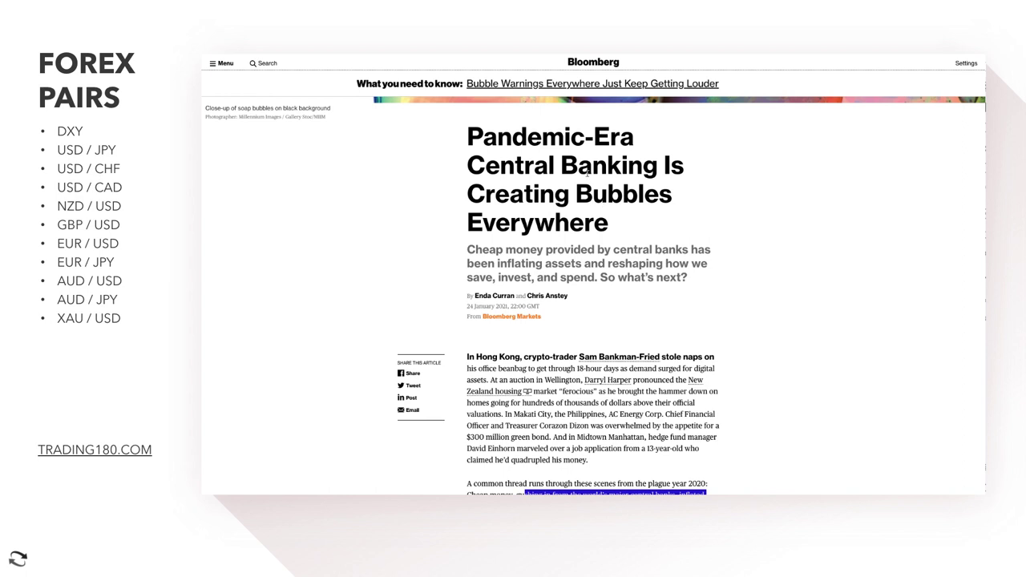
{"action": "left_click_drag", "start_coordinate": [472, 138], "coordinate": [615, 220]}
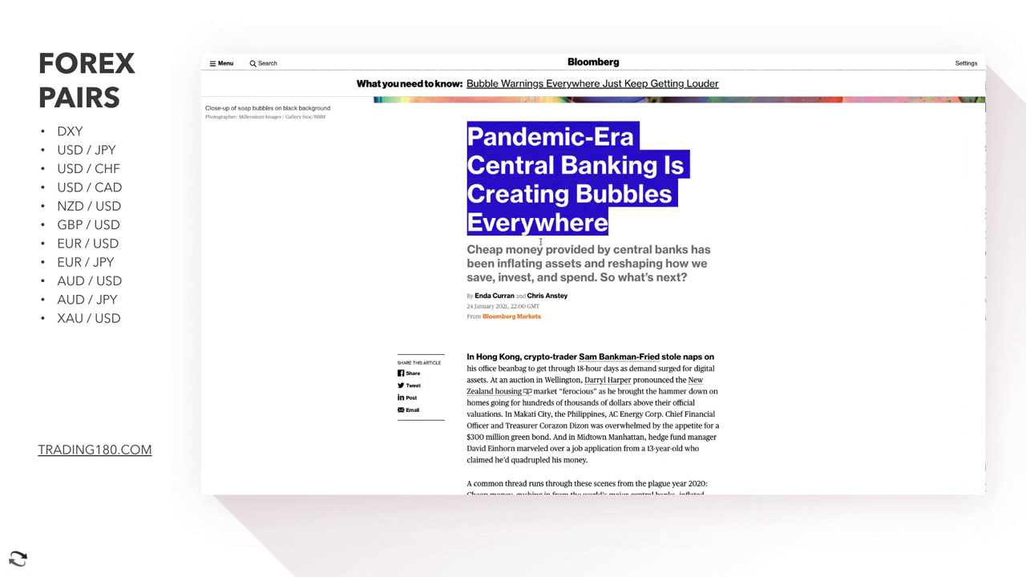
{"action": "left_click_drag", "start_coordinate": [540, 241], "coordinate": [566, 277]}
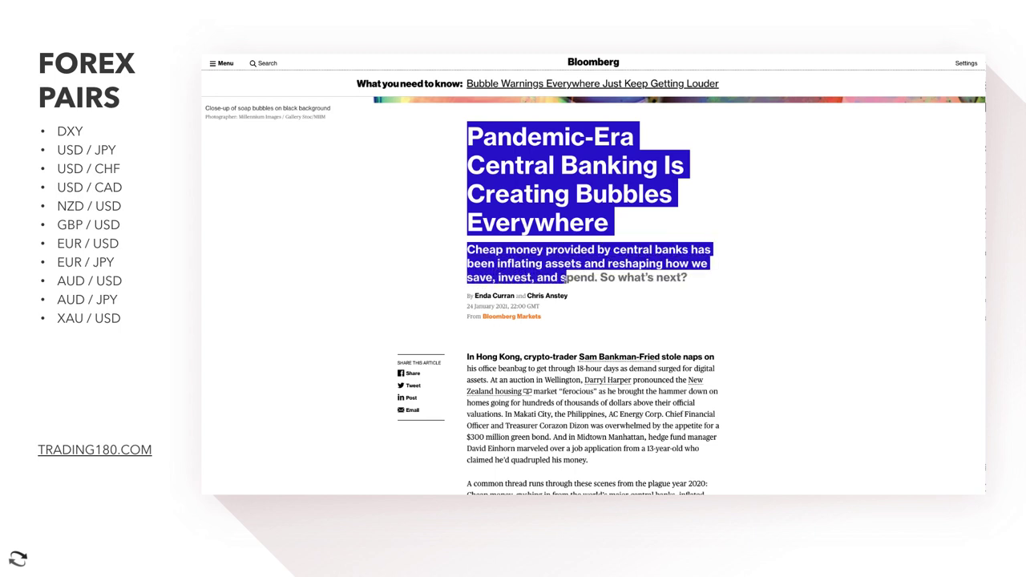
Highlight the 'Governments Load Up on Debt' chart title.
{"action": "scroll", "coordinate": [629, 321], "scroll_direction": "down", "scroll_amount": 5}
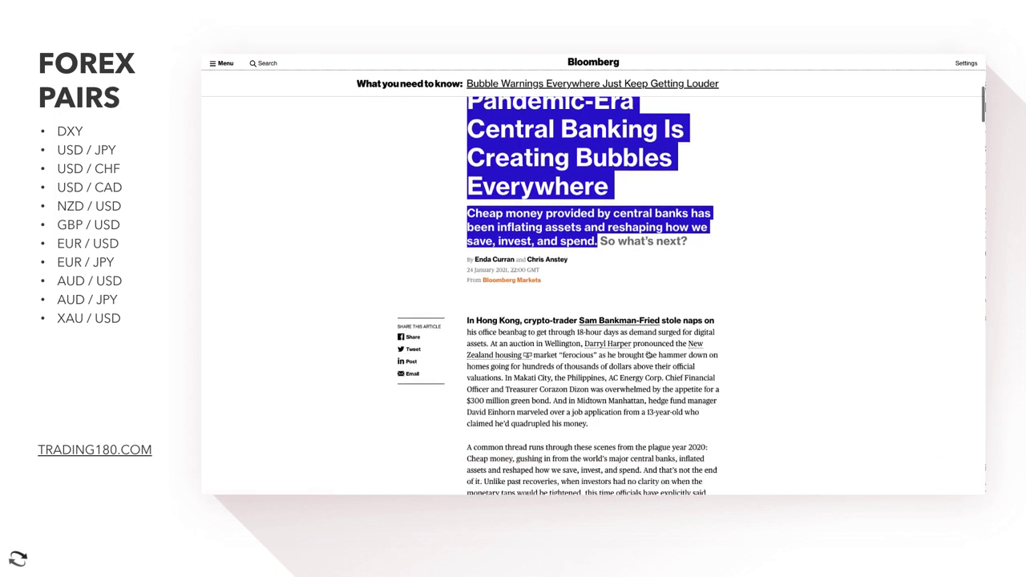
{"action": "scroll", "coordinate": [510, 194], "scroll_direction": "up", "scroll_amount": 1}
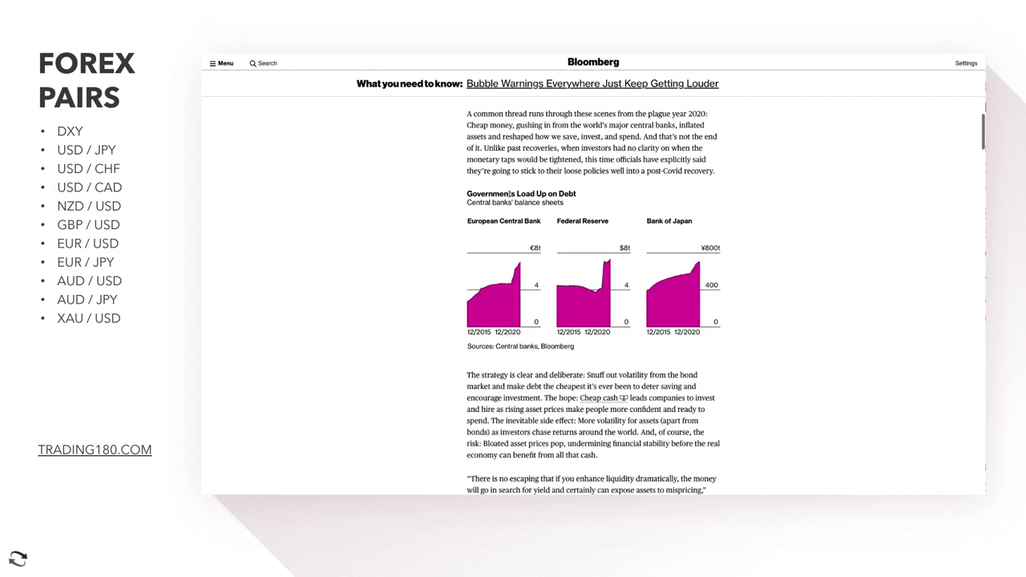
{"action": "left_click_drag", "start_coordinate": [467, 194], "coordinate": [575, 204]}
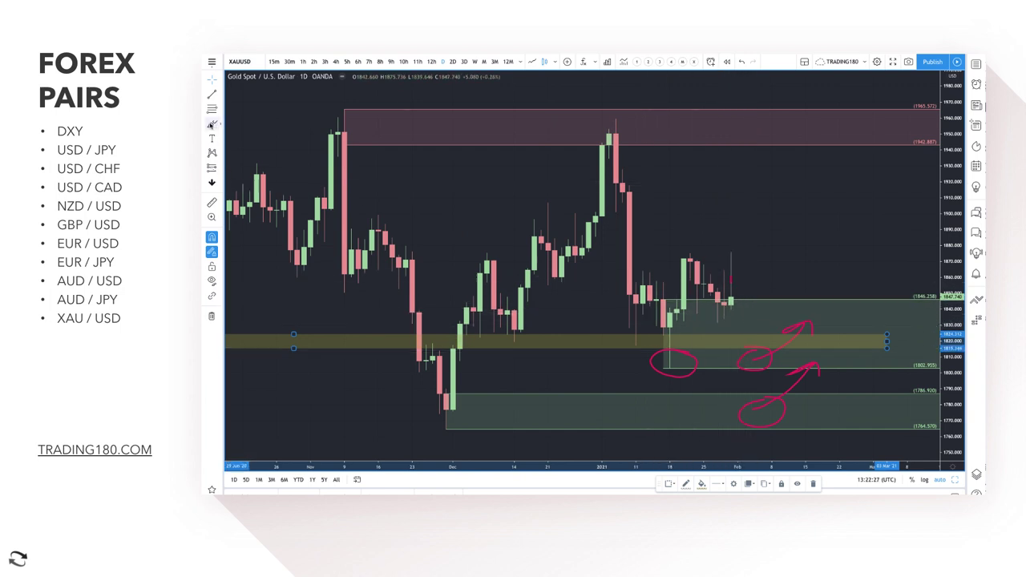
Draw a freehand question mark to the right of the latest gold candles.
{"action": "left_click", "coordinate": [211, 125]}
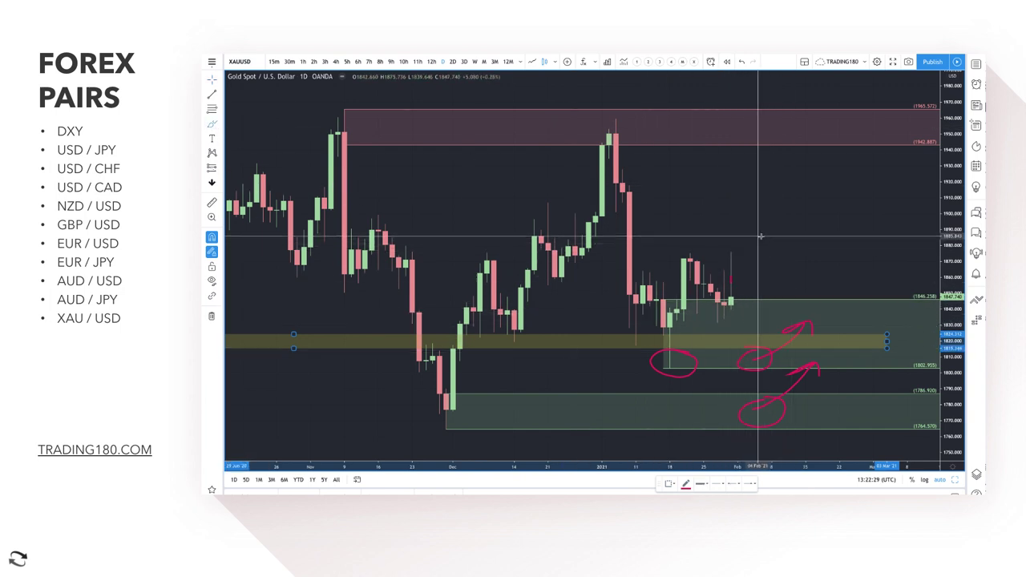
{"action": "mouse_move", "coordinate": [760, 237]}
{"action": "left_mouse_down"}
{"action": "mouse_move", "coordinate": [786, 245]}
{"action": "mouse_move", "coordinate": [766, 267]}
{"action": "left_mouse_up"}
{"action": "left_click", "coordinate": [766, 279]}
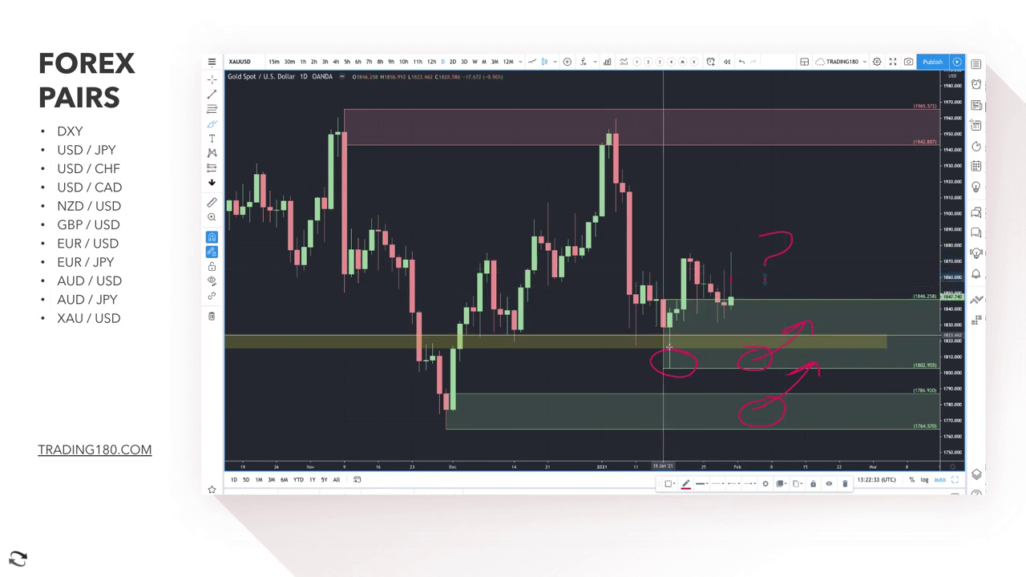
Zoom out and circle an upside target near 2100, above the red resistance zone.
{"action": "scroll", "coordinate": [831, 295], "scroll_direction": "down", "scroll_amount": 5}
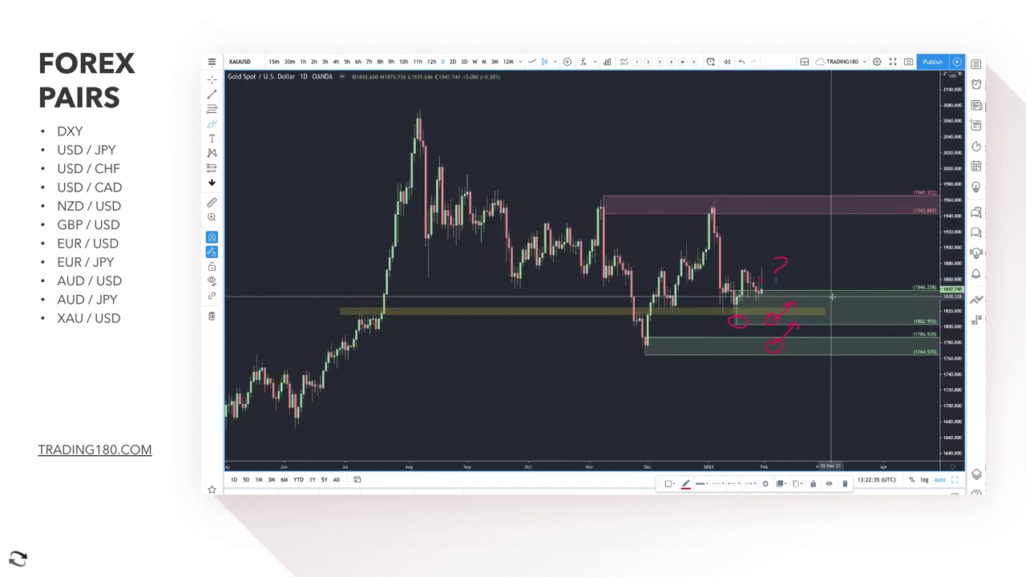
{"action": "scroll", "coordinate": [832, 296], "scroll_direction": "down", "scroll_amount": 3}
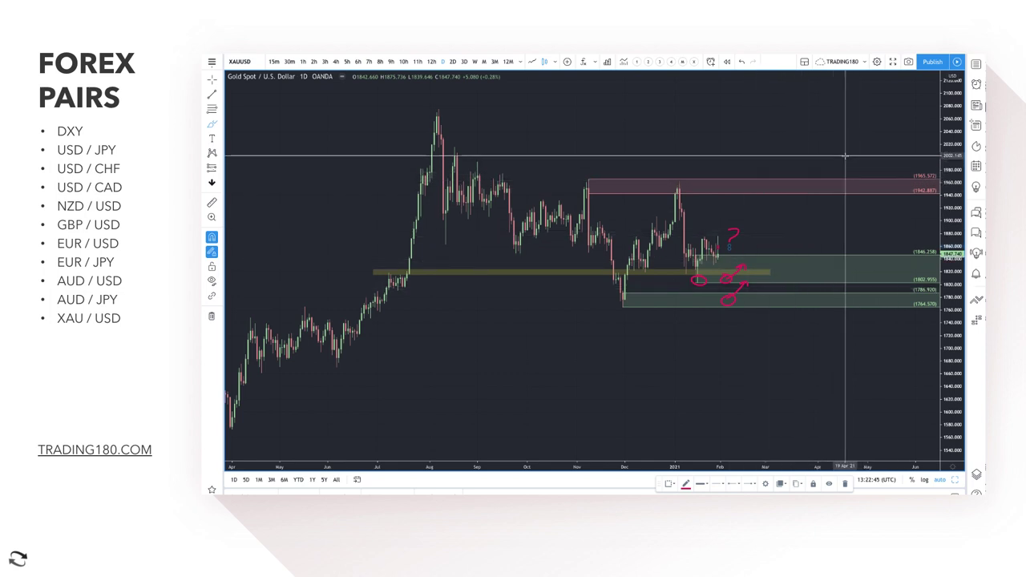
{"action": "mouse_move", "coordinate": [838, 151]}
{"action": "left_mouse_down"}
{"action": "mouse_move", "coordinate": [861, 183]}
{"action": "mouse_move", "coordinate": [842, 151]}
{"action": "left_mouse_up"}
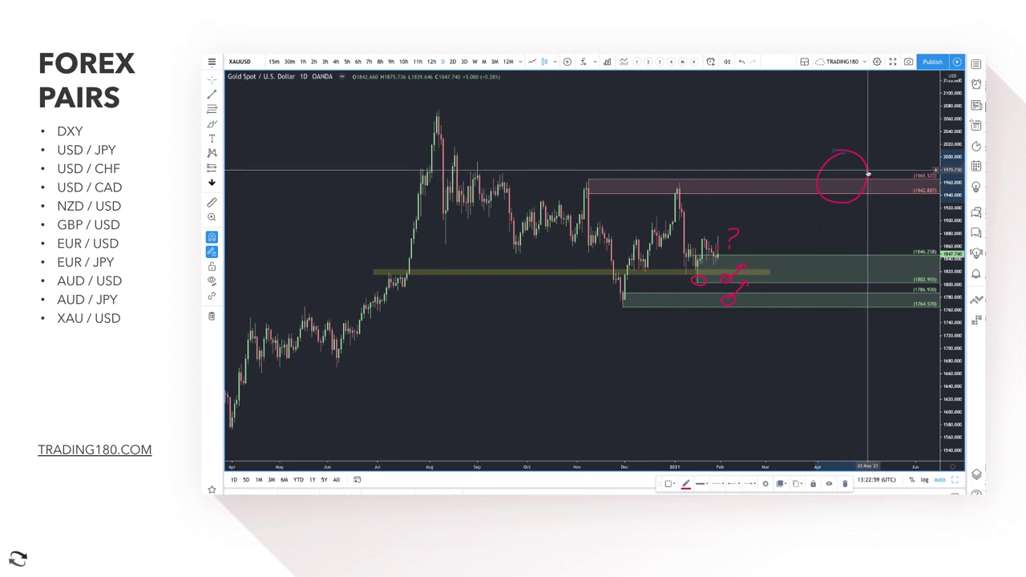
{"action": "left_click_drag", "start_coordinate": [868, 173], "coordinate": [870, 99]}
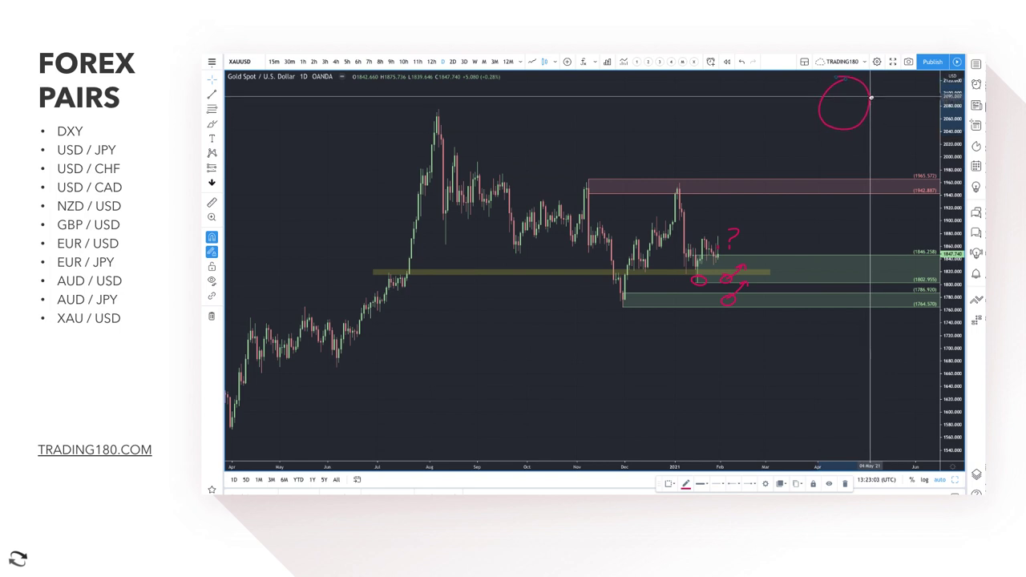
Handwrite 'Citi' beside the circled 2100 target.
{"action": "left_click", "coordinate": [213, 122]}
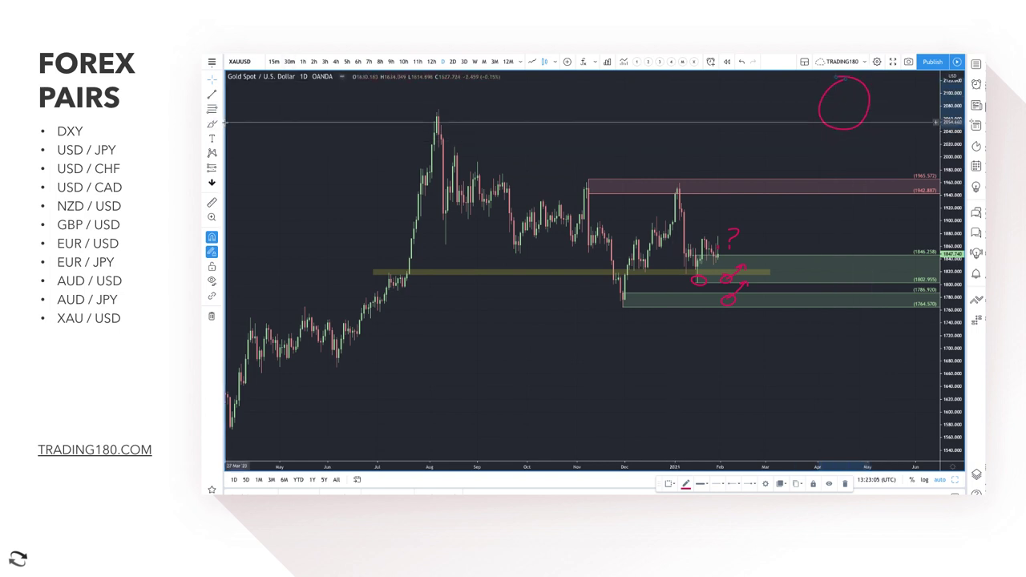
{"action": "mouse_move", "coordinate": [712, 89]}
{"action": "left_mouse_down"}
{"action": "mouse_move", "coordinate": [691, 120]}
{"action": "mouse_move", "coordinate": [734, 121]}
{"action": "mouse_move", "coordinate": [743, 109]}
{"action": "mouse_move", "coordinate": [751, 120]}
{"action": "left_mouse_up"}
{"action": "left_click", "coordinate": [754, 96]}
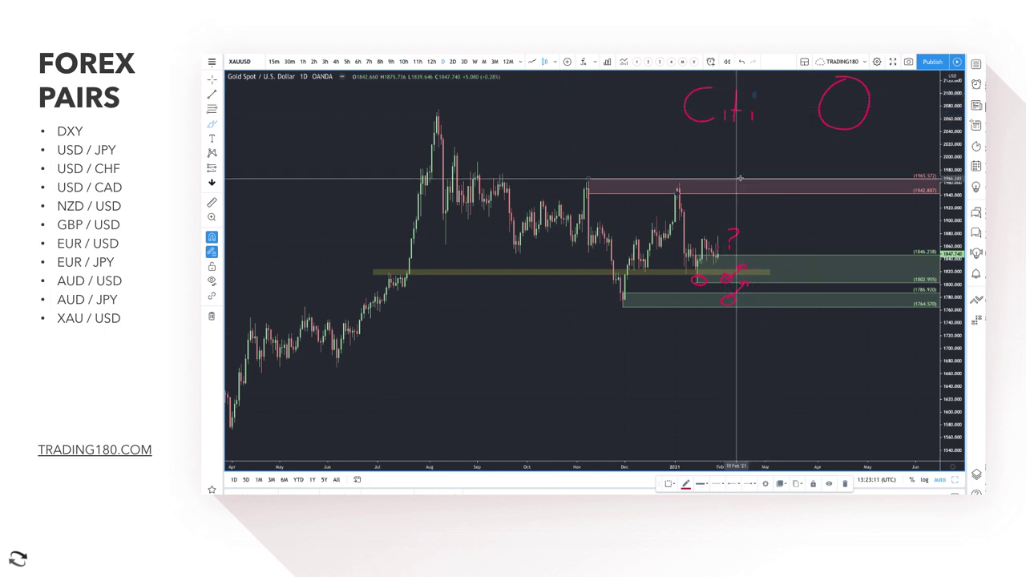